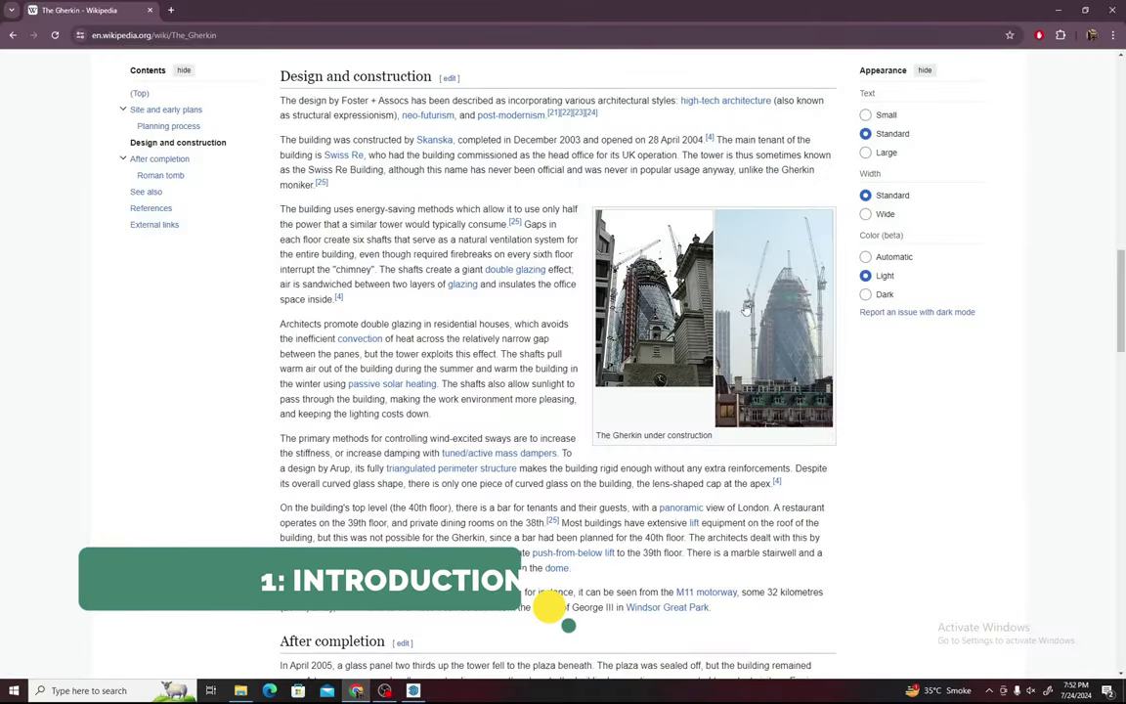
Step: Draw a 50' radius circle centred on the origin
scroll(746, 309, "up", 6)
scroll(752, 293, "up", 4)
scroll(767, 264, "up", 6)
scroll(783, 241, "up", 1)
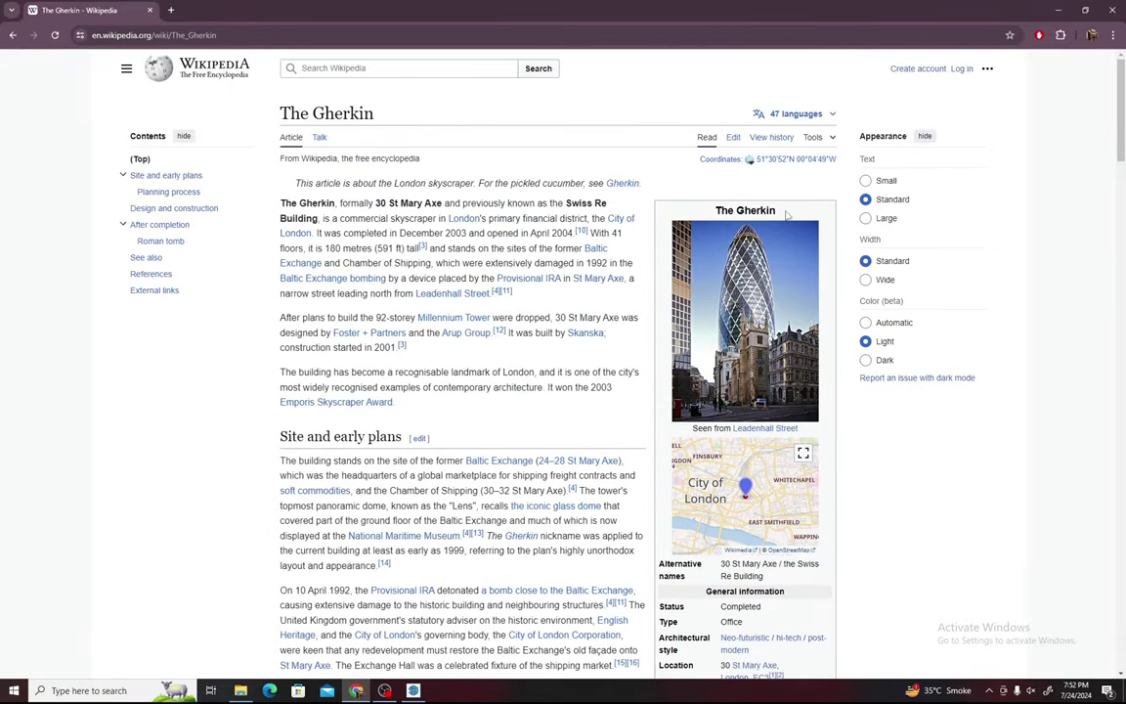
scroll(755, 264, "down", 5)
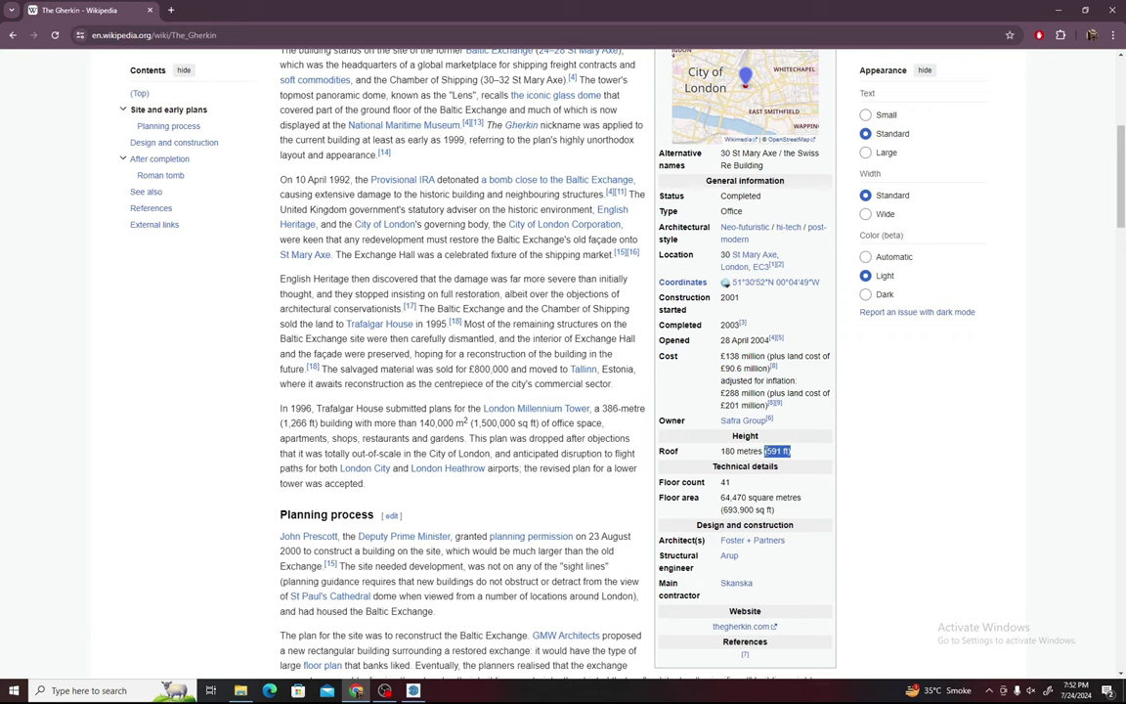
scroll(768, 477, "down", 2)
scroll(777, 463, "up", 2)
left_click(413, 690)
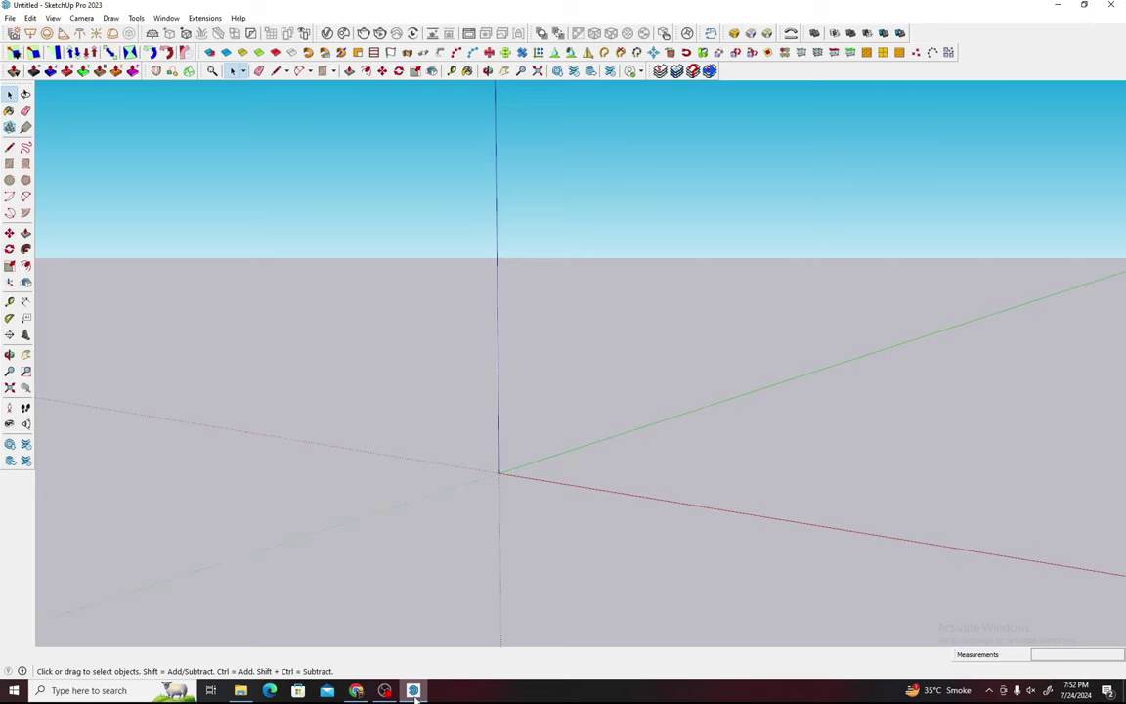
key("c")
left_click(499, 474)
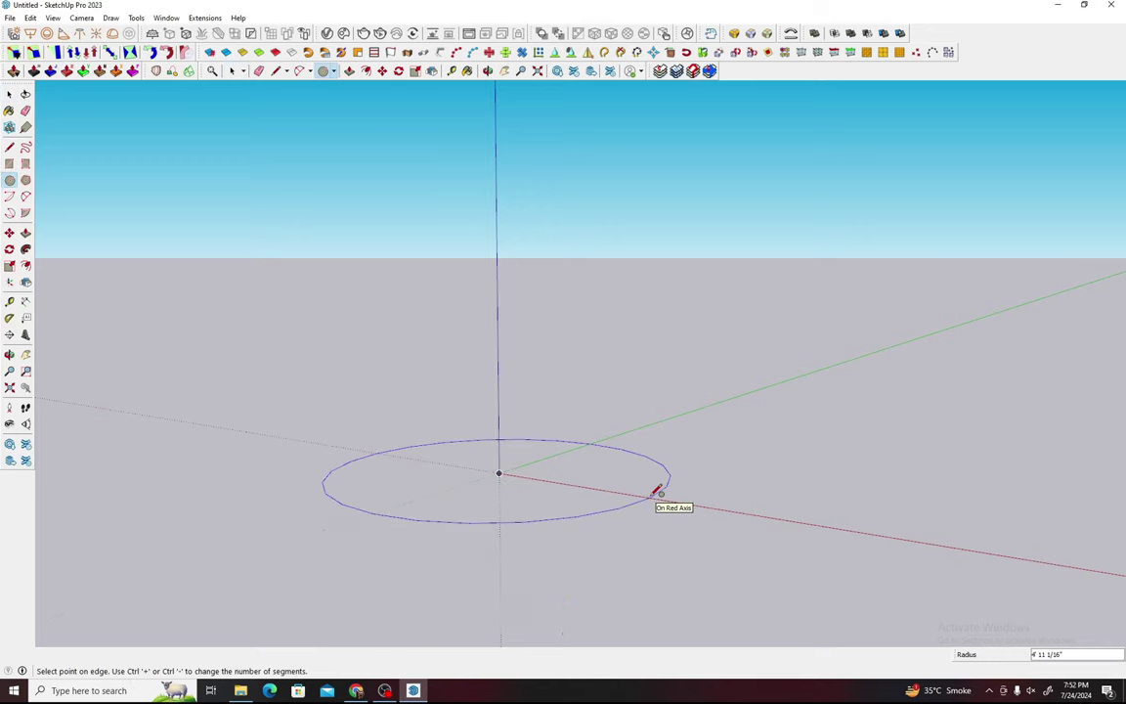
type("50")
type("'")
key("Return")
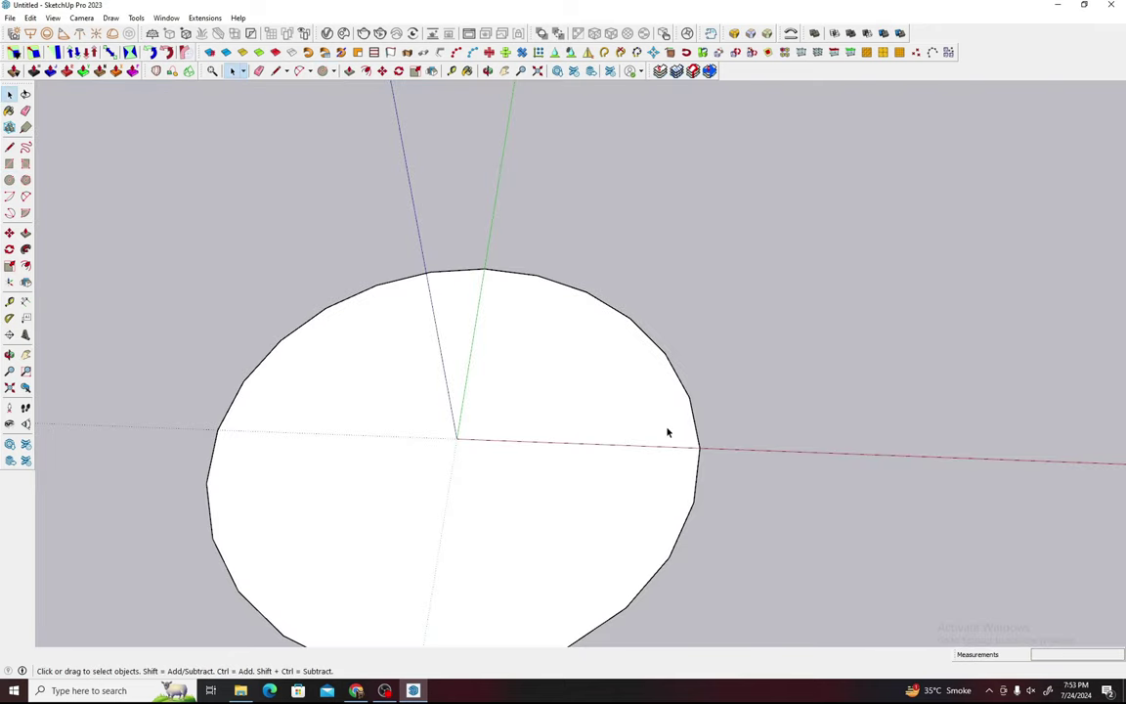
Step: Select the circle and check its 50' radius and 24 segments in Entity Info
left_click(9, 112)
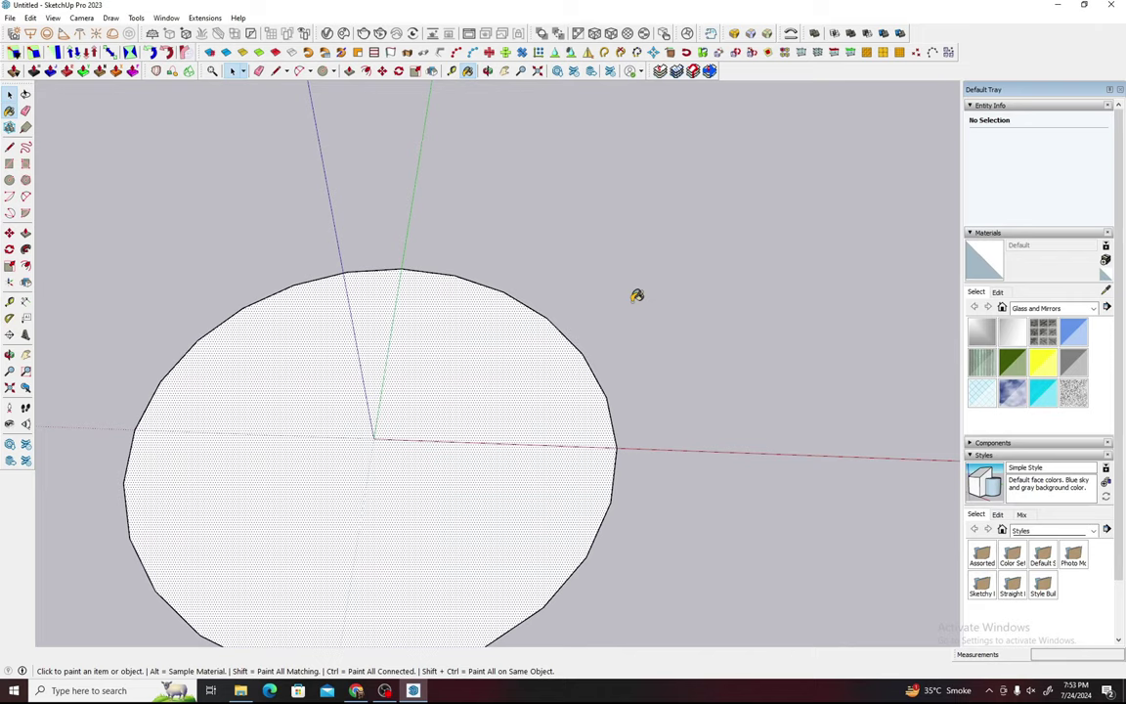
key("space")
left_click(578, 353)
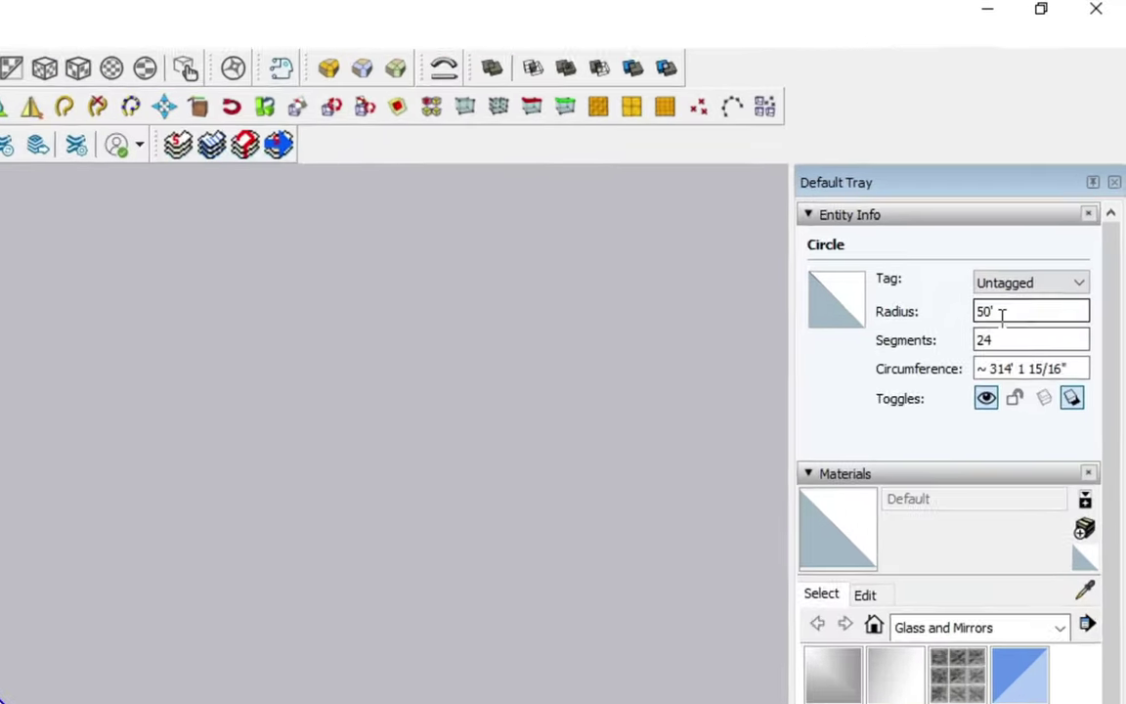
double_click(1046, 208)
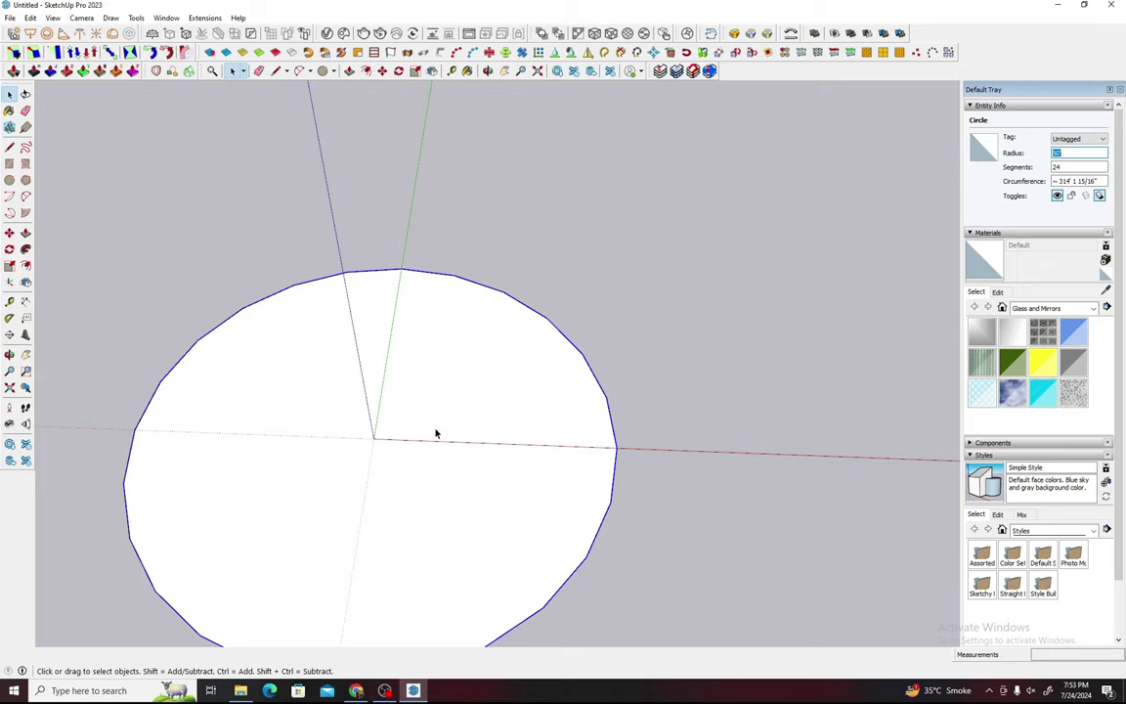
scroll(436, 433, "down", 2)
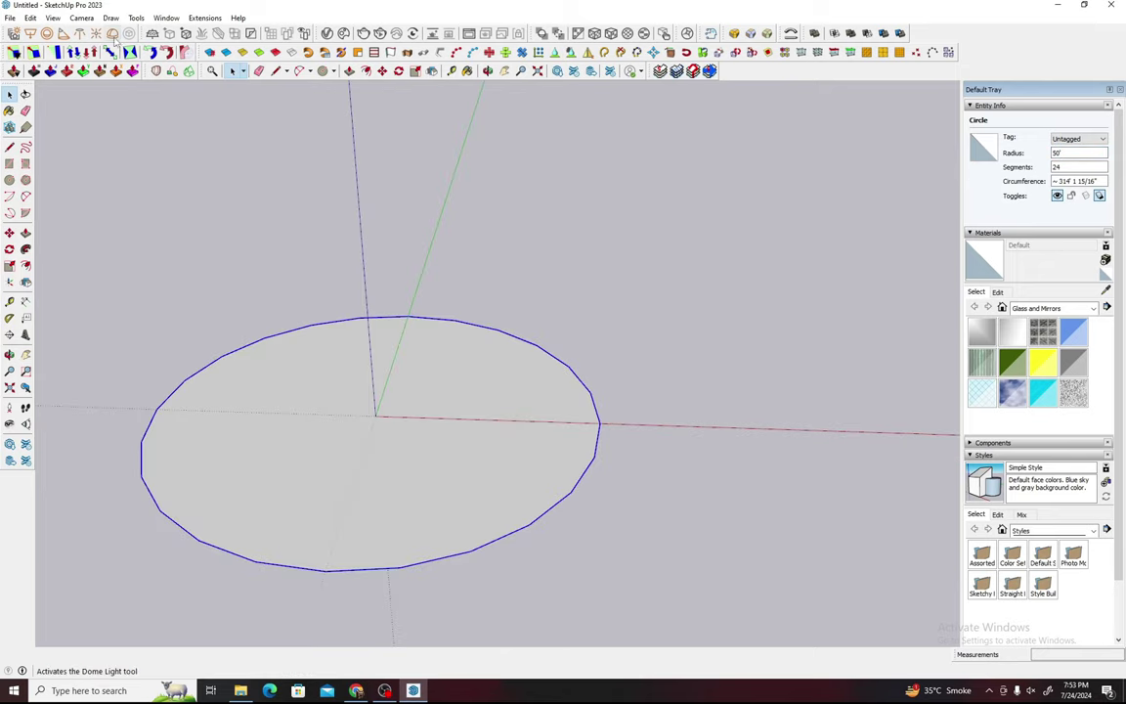
left_click(54, 19)
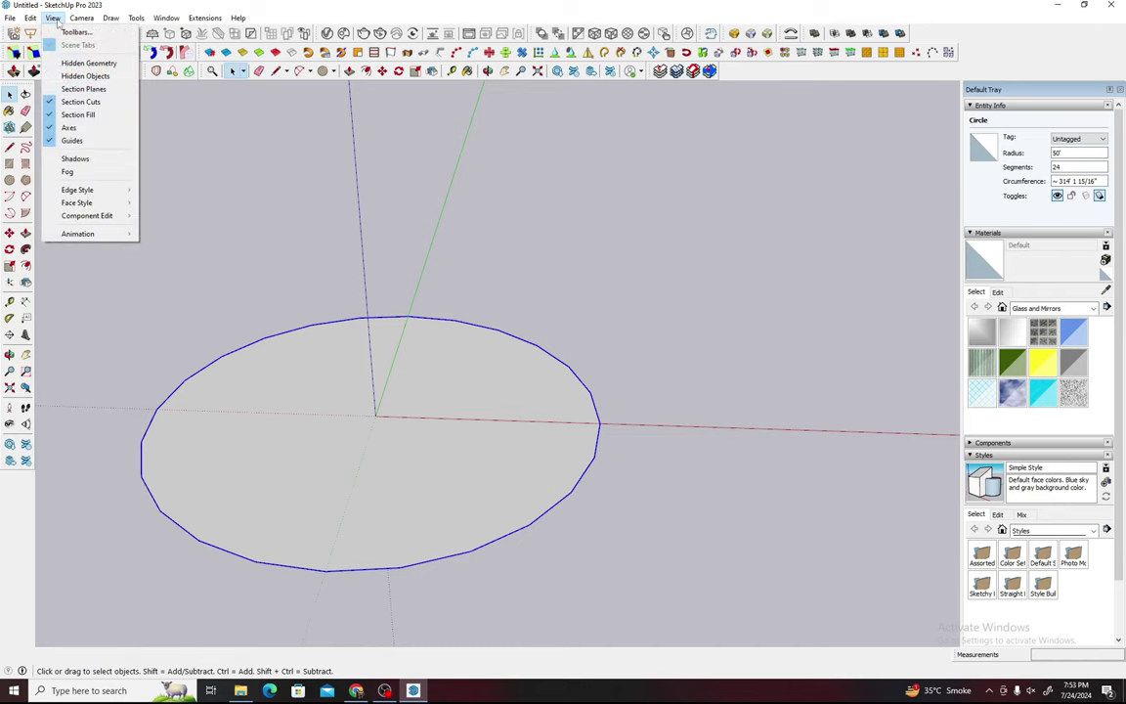
mouse_move(79, 233)
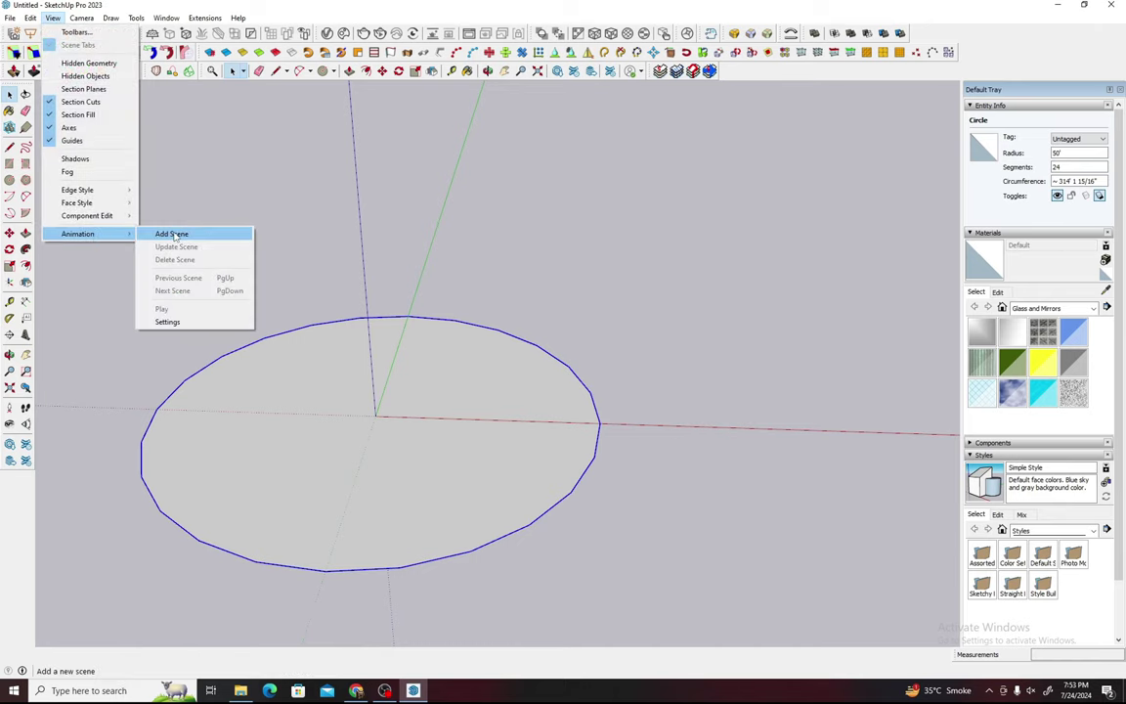
Step: Add Scene 1 and draw a vertical line up from the circle centre
left_click(172, 234)
scroll(482, 415, "down", 2)
key("l")
mouse_move(815, 488)
middle_mouse_down()
mouse_move(490, 435)
mouse_move(482, 223)
middle_mouse_up()
left_click(489, 435)
scroll(483, 437, "down", 2)
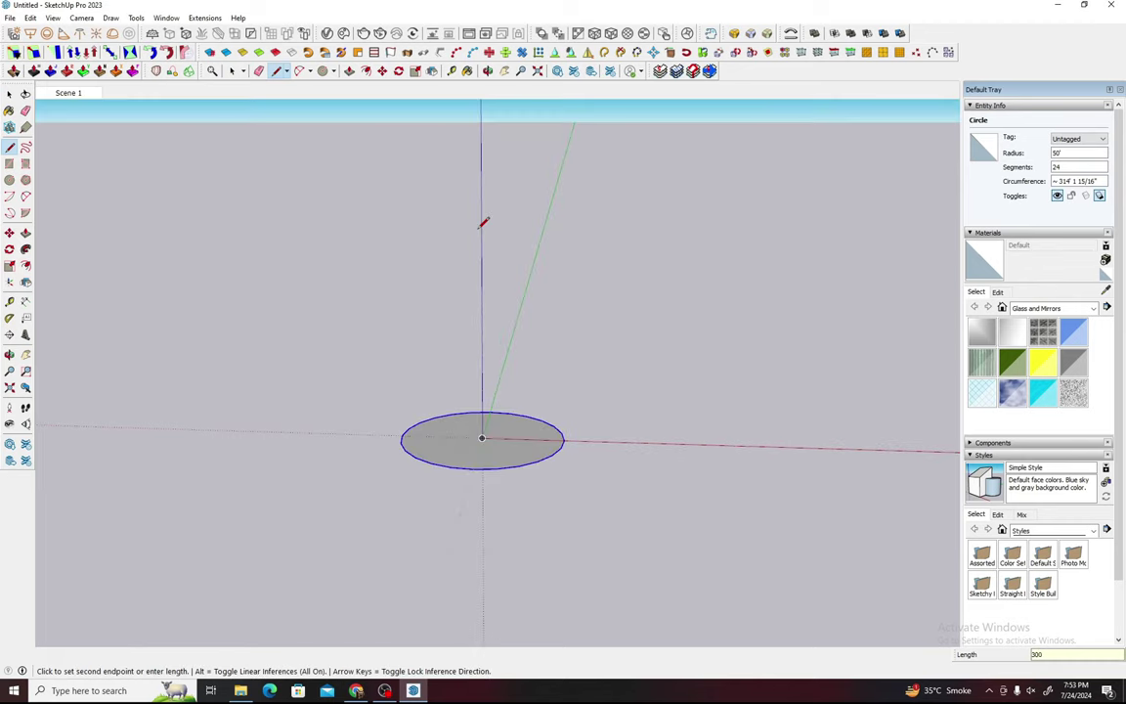
left_click(485, 221)
Step: Draw a 2-point arc from the line's top to the circle rim with bulge 2
scroll(486, 221, "down", 2)
key("a")
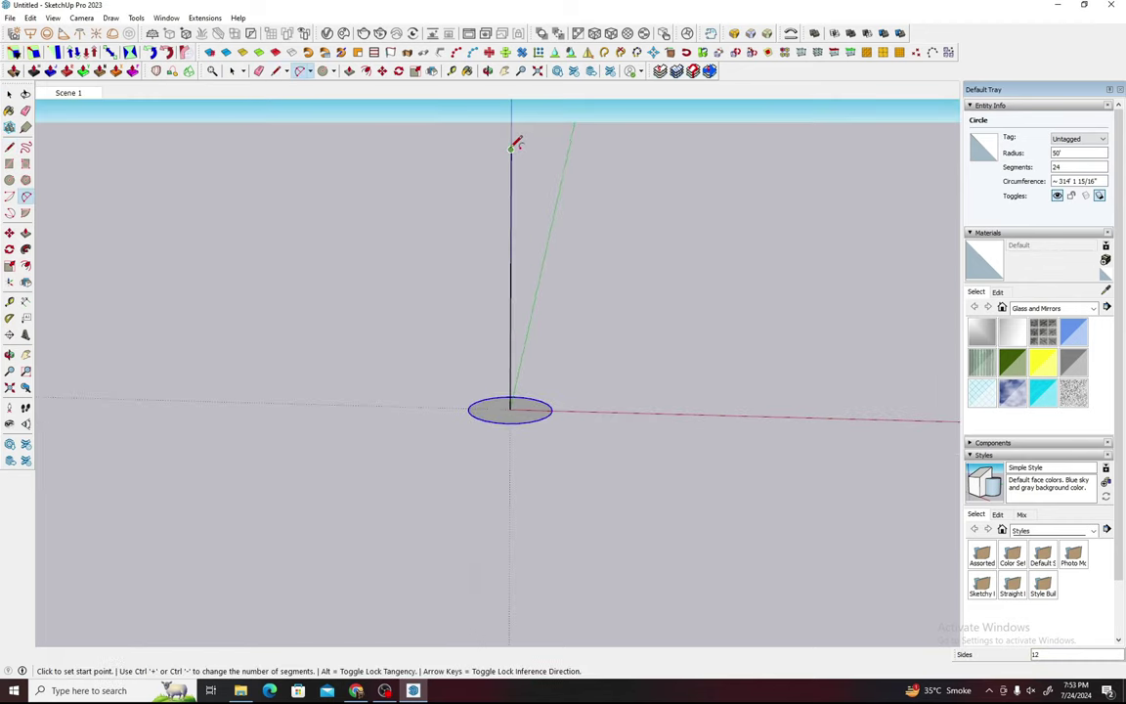
left_click(510, 409)
scroll(560, 395, "up", 1)
scroll(560, 405, "up", 2)
scroll(554, 417, "up", 2)
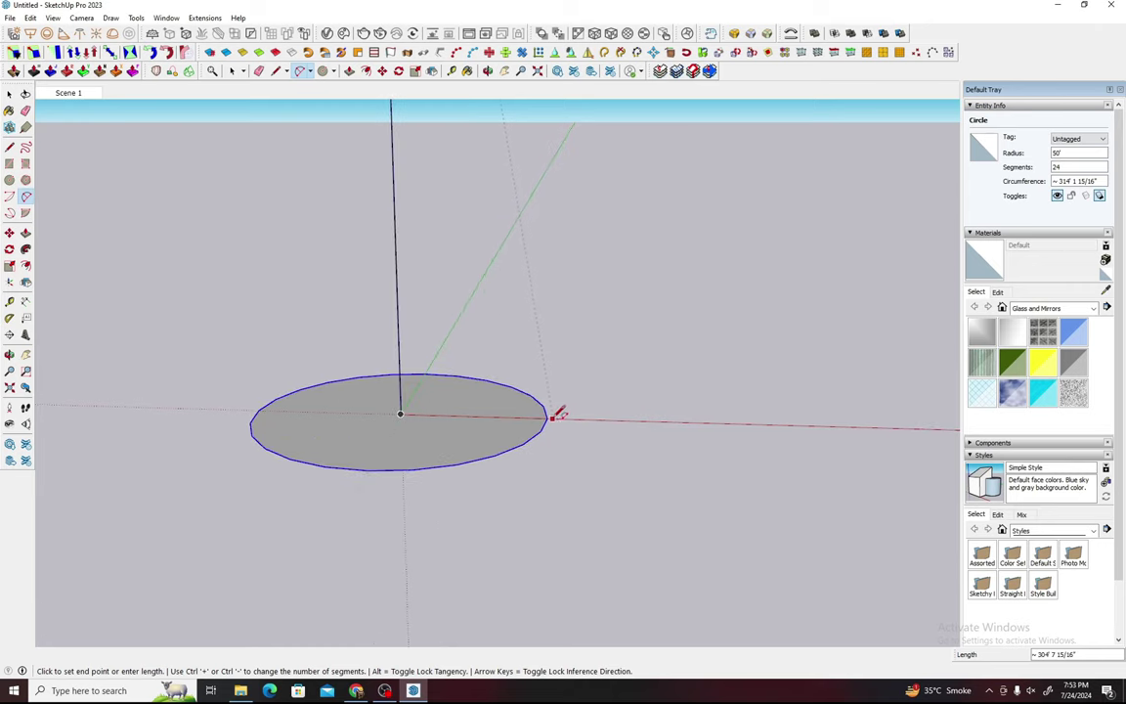
left_click(551, 415)
scroll(560, 400, "down", 2)
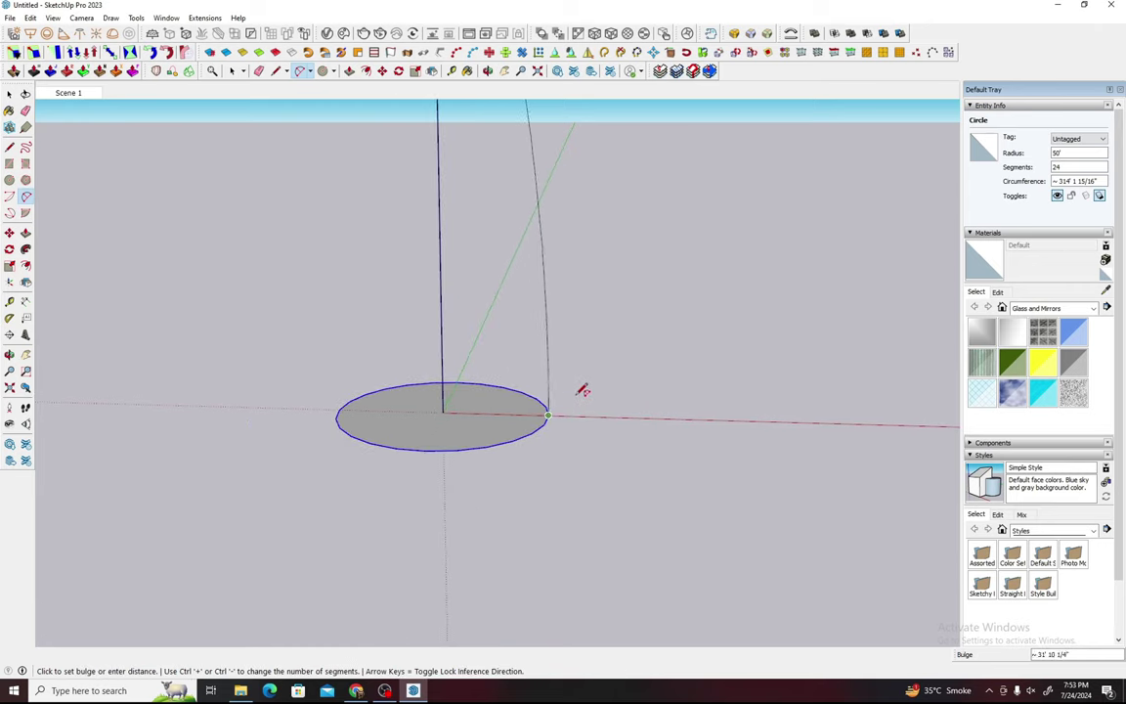
scroll(582, 390, "down", 1)
scroll(583, 390, "down", 1)
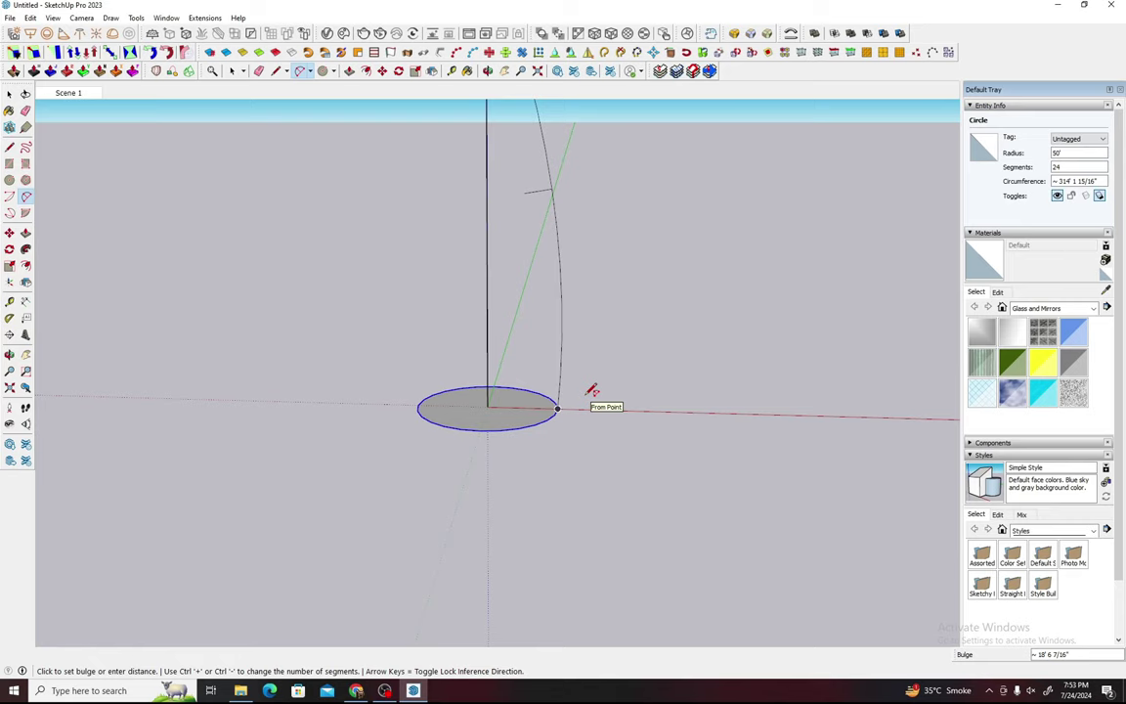
type("25")
key("Return")
Step: Set the arc to 12 segments in Entity Info
key("space")
scroll(562, 309, "down", 1)
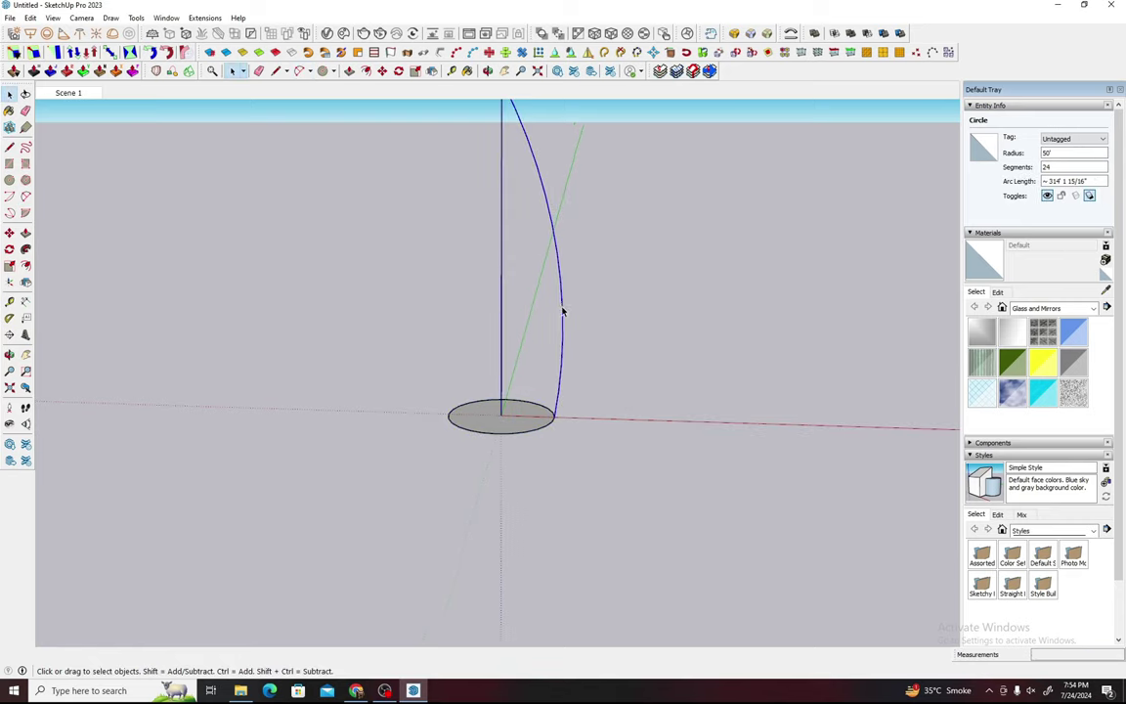
left_click(1059, 166)
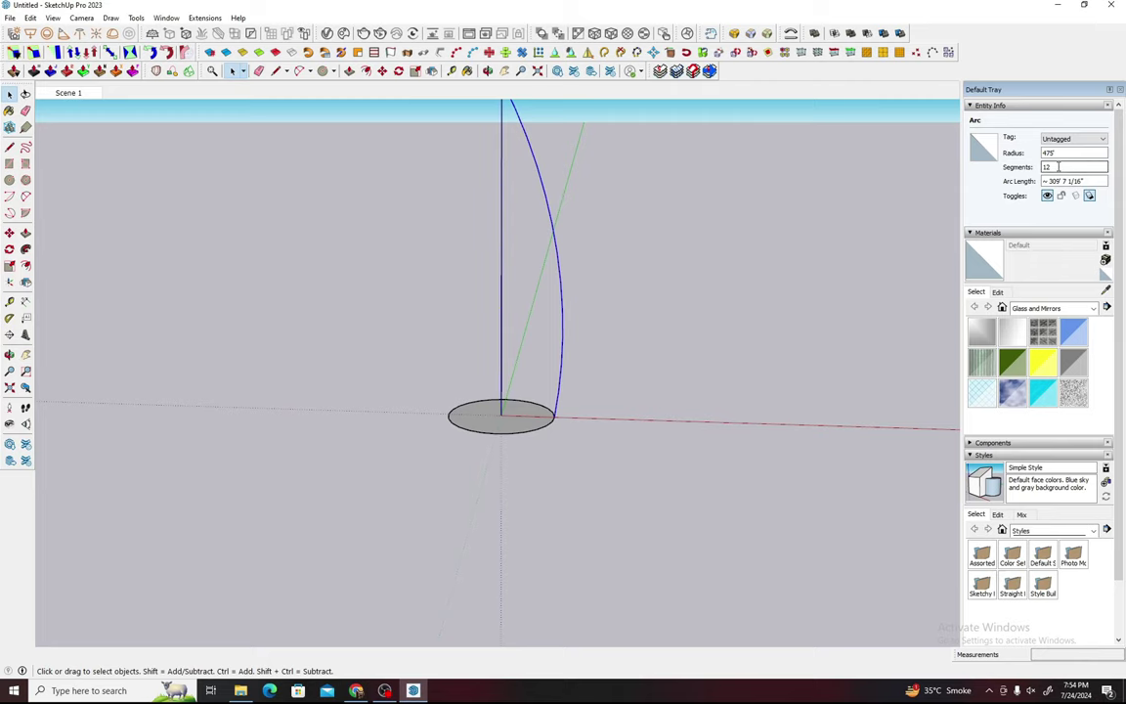
mouse_move(477, 428)
middle_mouse_down()
mouse_move(556, 349)
mouse_move(764, 276)
mouse_move(607, 430)
middle_mouse_up()
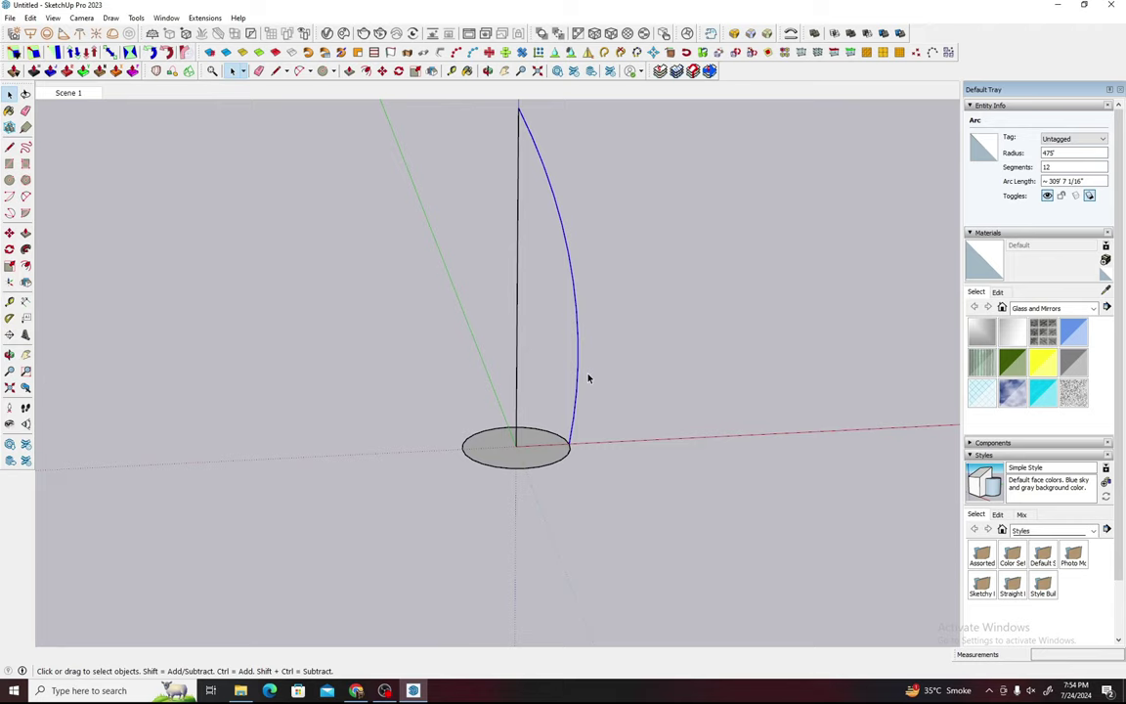
mouse_move(582, 381)
middle_mouse_down()
mouse_move(418, 440)
mouse_move(417, 415)
middle_mouse_up()
key("l")
scroll(528, 445, "up", 3)
Step: Close the arc profile with a line from the circle centre to form a face
left_click(528, 444)
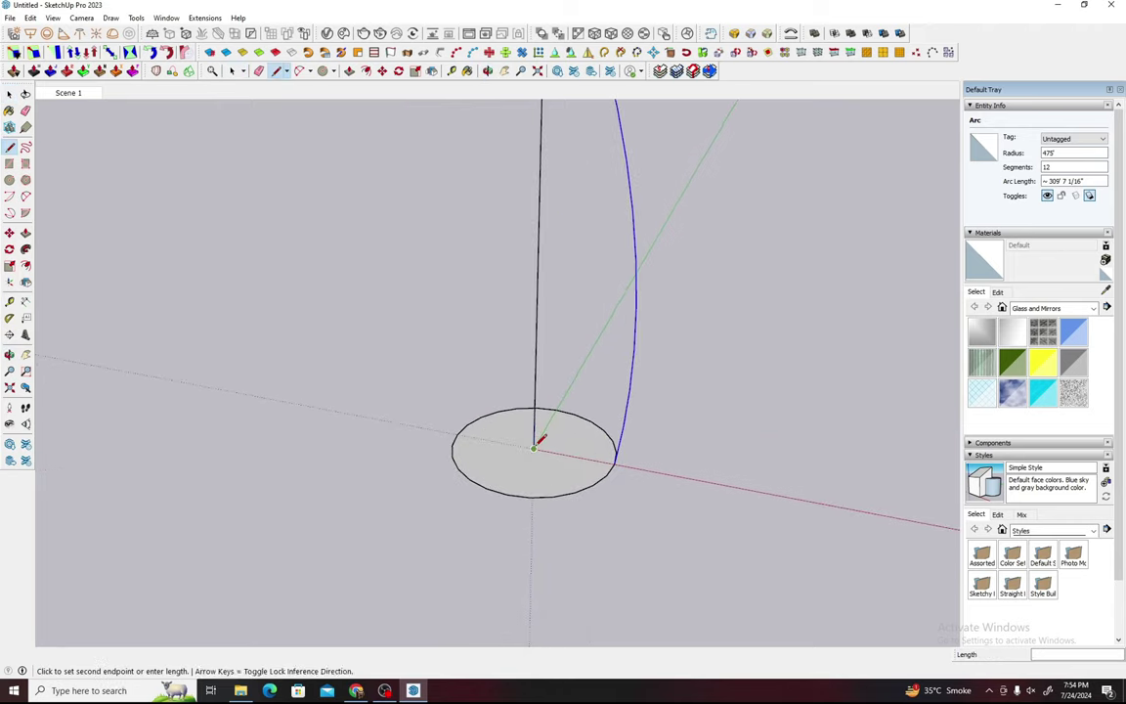
left_click(614, 463)
key("space")
middle_click_drag(614, 464, 611, 379)
left_click(599, 318)
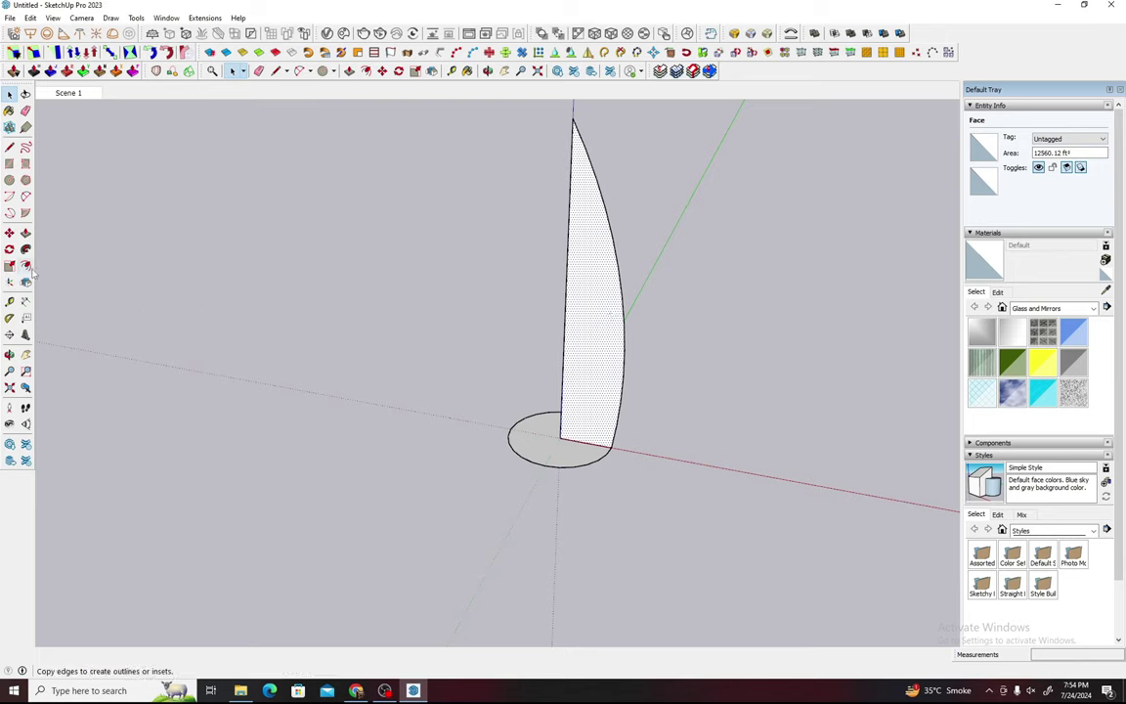
Step: Copy the profile and circle 300' along the red axis
left_click_drag(704, 524, 472, 213)
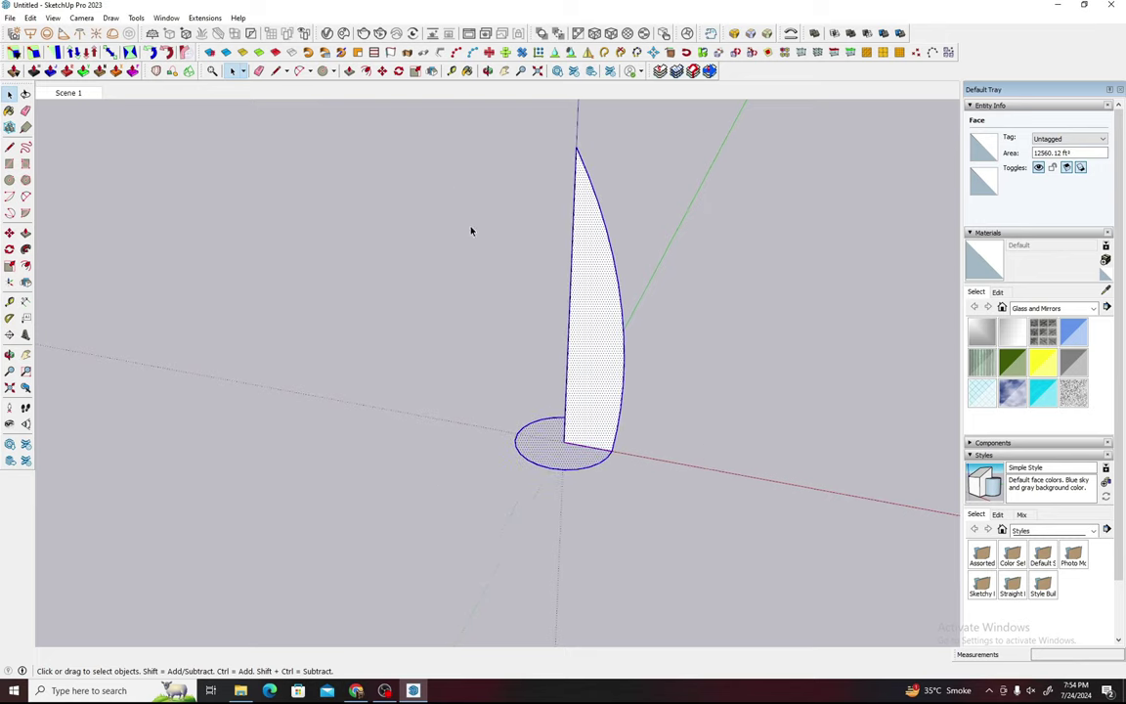
key("m")
left_click(563, 442)
key("ctrl")
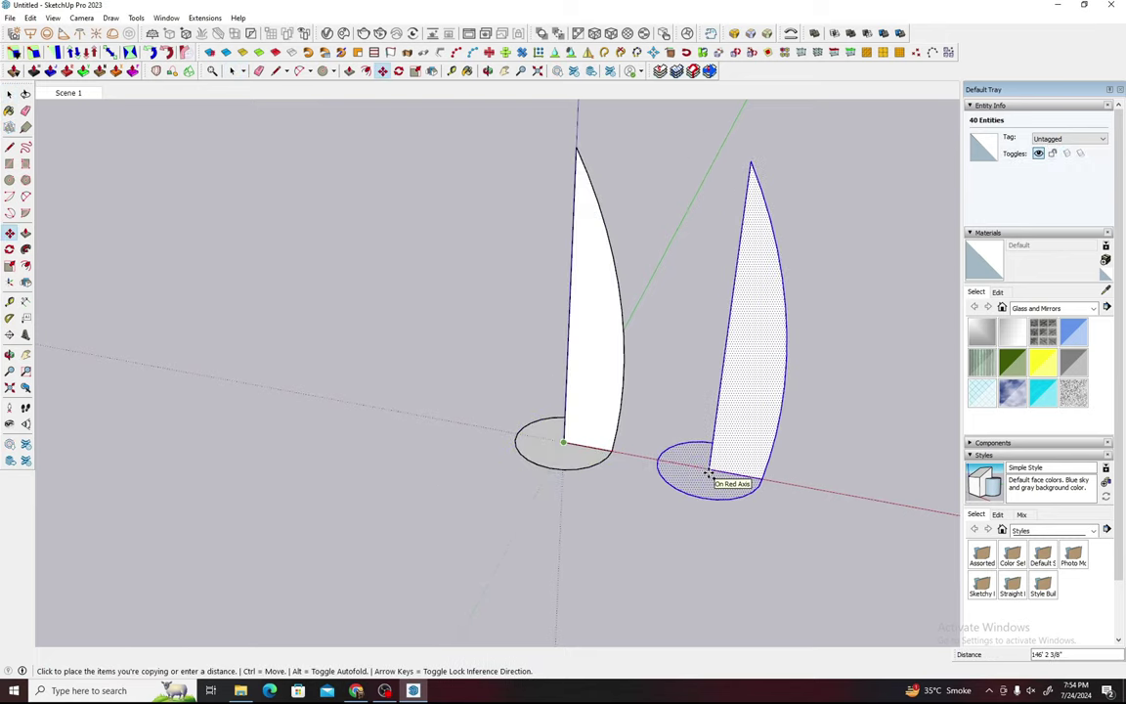
type("300'")
key("Return")
scroll(630, 453, "down", 2)
scroll(549, 450, "up", 3)
Step: Sweep the profile face around the circle with Follow Me into the tower body
key("space")
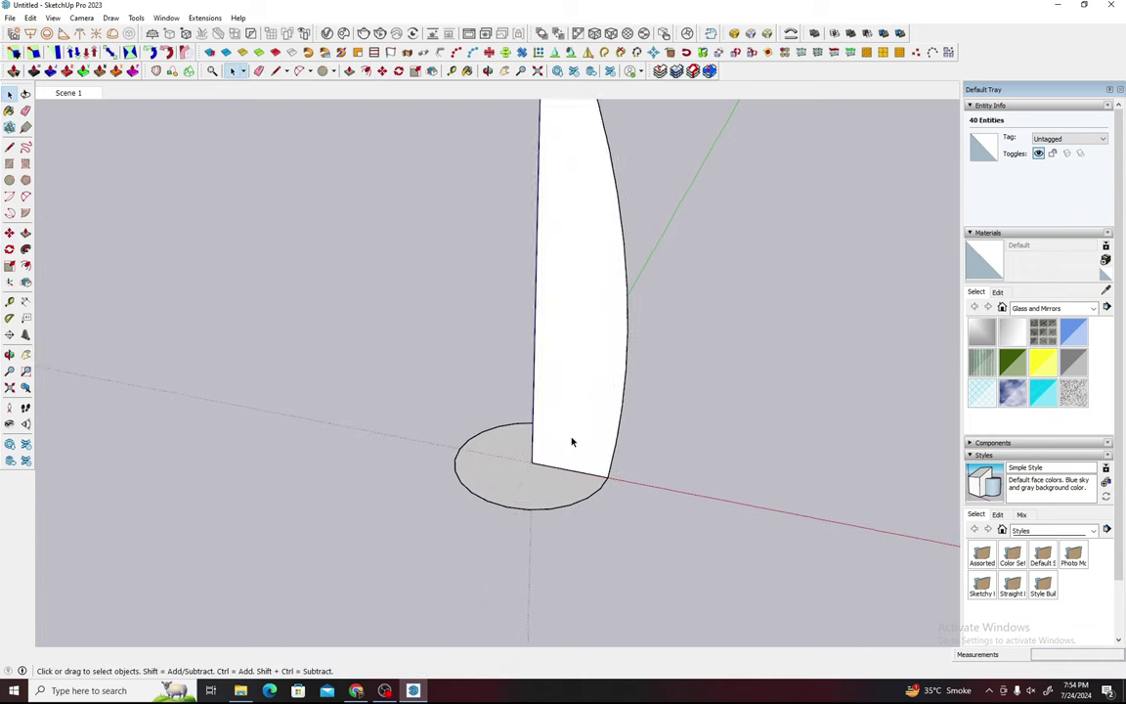
left_click(572, 443)
key("f")
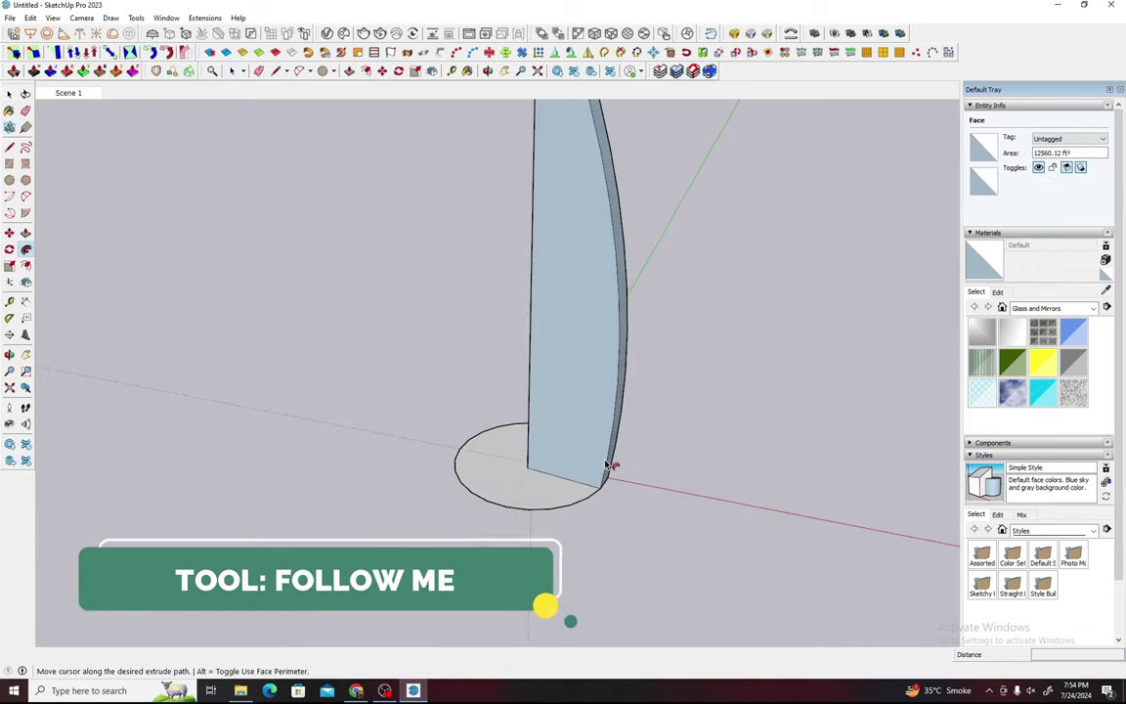
left_click(604, 461)
mouse_move(604, 461)
middle_mouse_down()
mouse_move(474, 399)
mouse_move(426, 508)
middle_mouse_up()
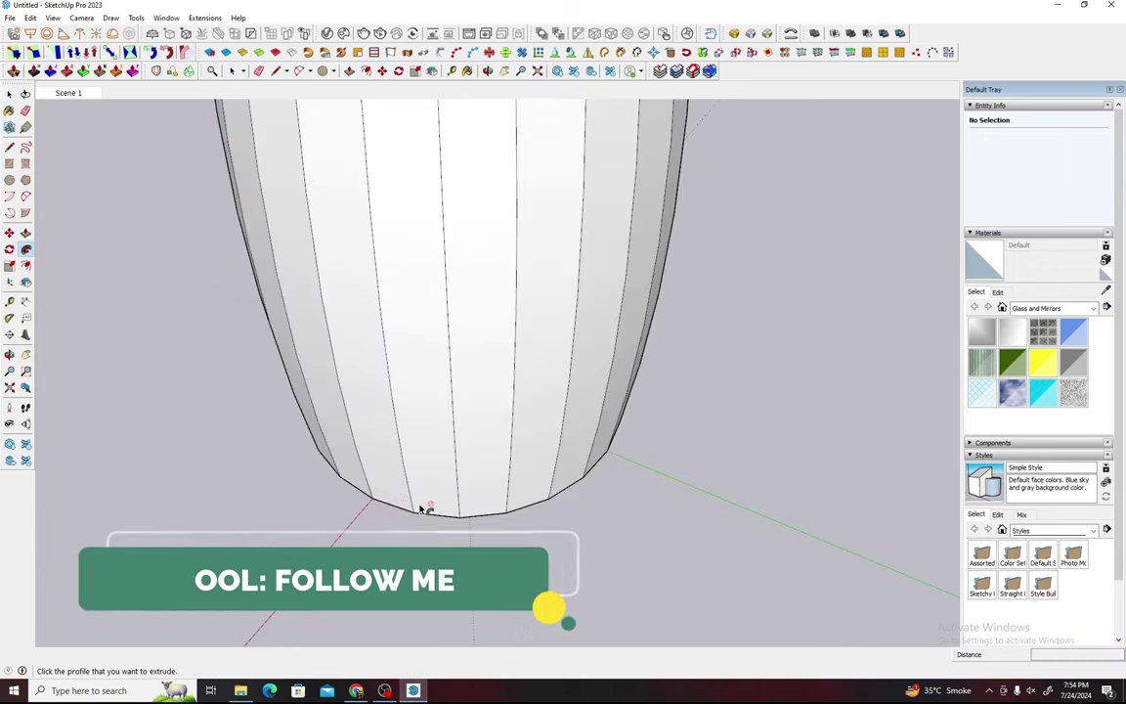
scroll(556, 555, "down", 4)
scroll(521, 356, "up", 3)
middle_click_drag(517, 357, 759, 402)
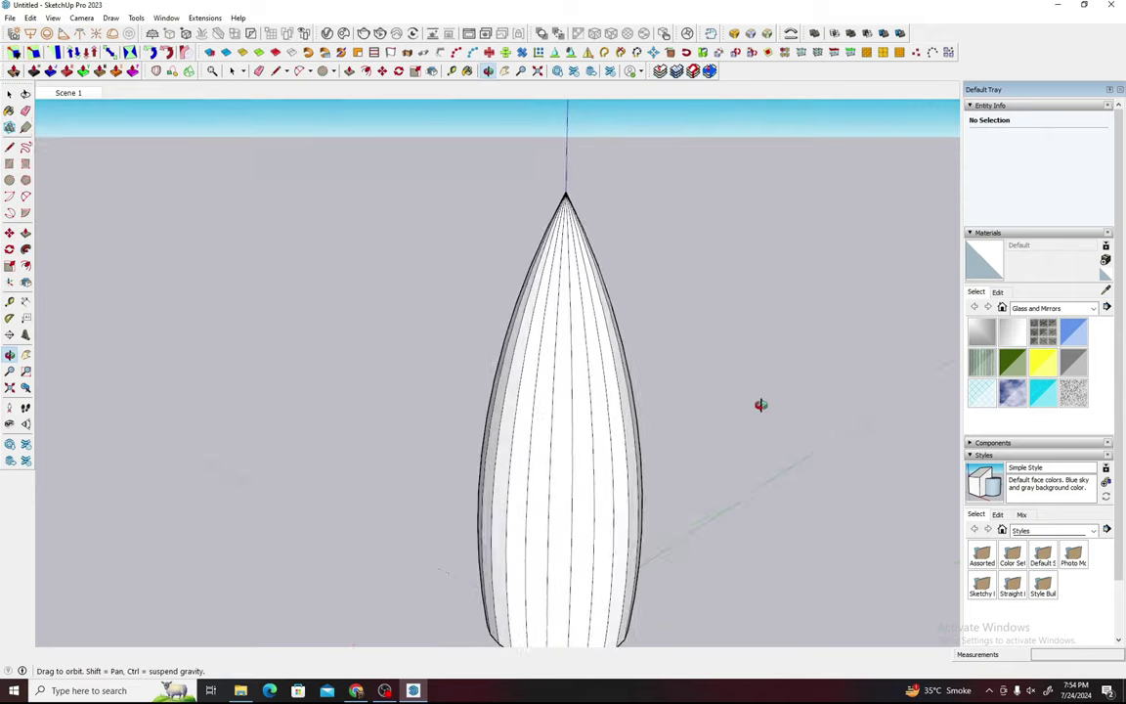
scroll(558, 207, "down", 3)
Step: Select the whole swept body and make it a group
key("space")
triple_click(567, 335)
right_click(567, 335)
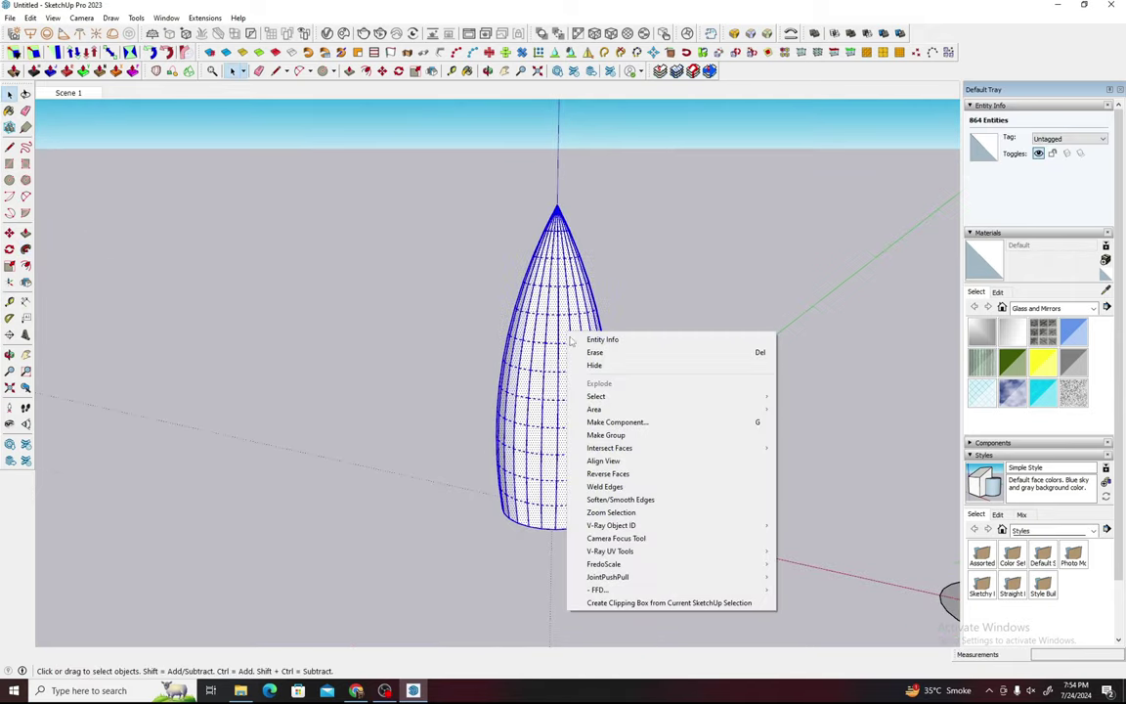
left_click(586, 432)
mouse_move(587, 432)
middle_mouse_down()
mouse_move(445, 376)
mouse_move(435, 390)
mouse_move(453, 394)
mouse_move(372, 401)
middle_mouse_up()
scroll(459, 435, "up", 3)
middle_click_drag(459, 435, 475, 365)
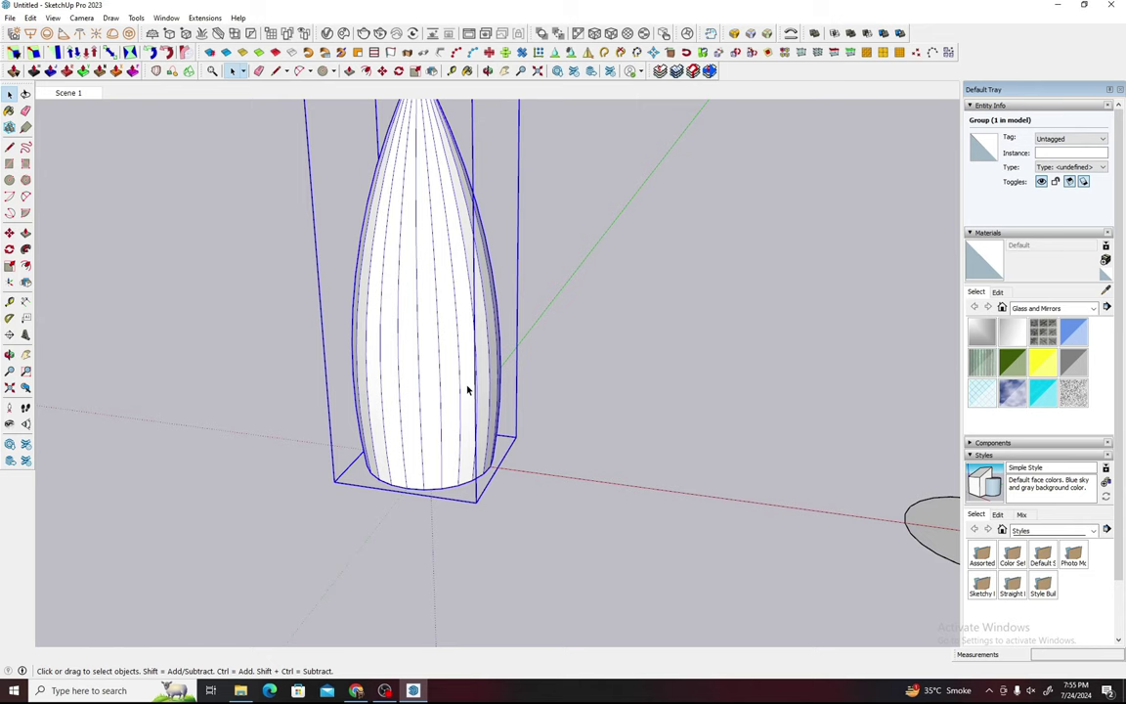
Step: Check the Gherkin Wikipedia article, then return to the tower model
left_click(358, 690)
scroll(684, 342, "up", 10)
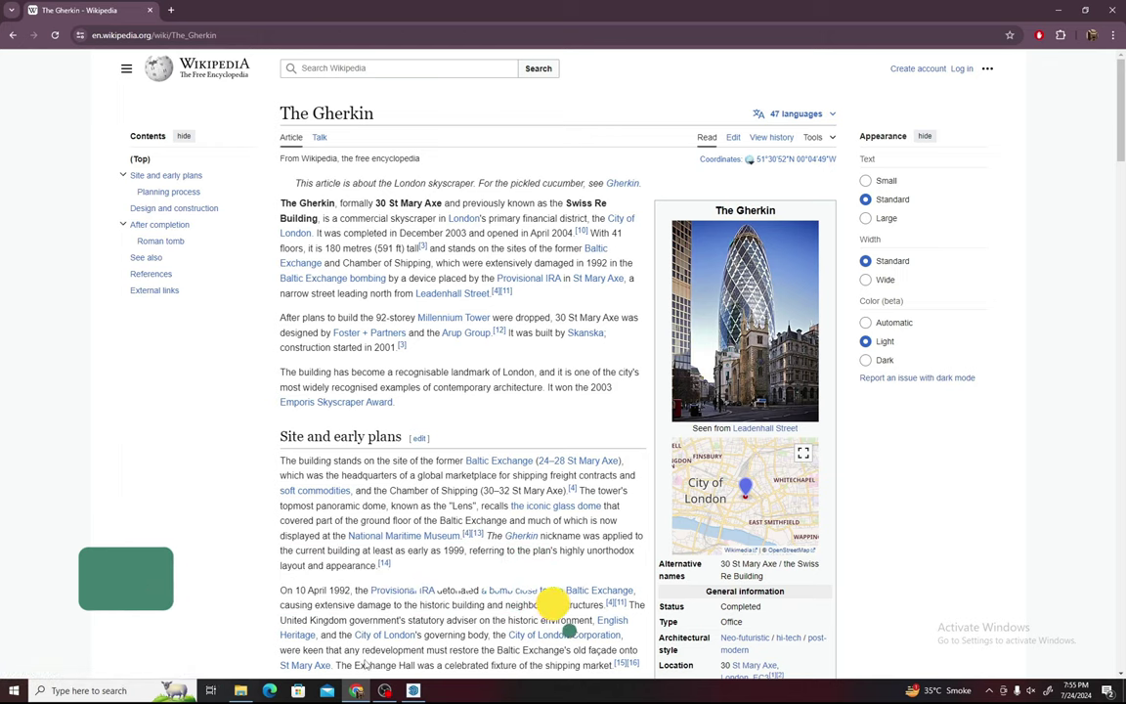
left_click(413, 691)
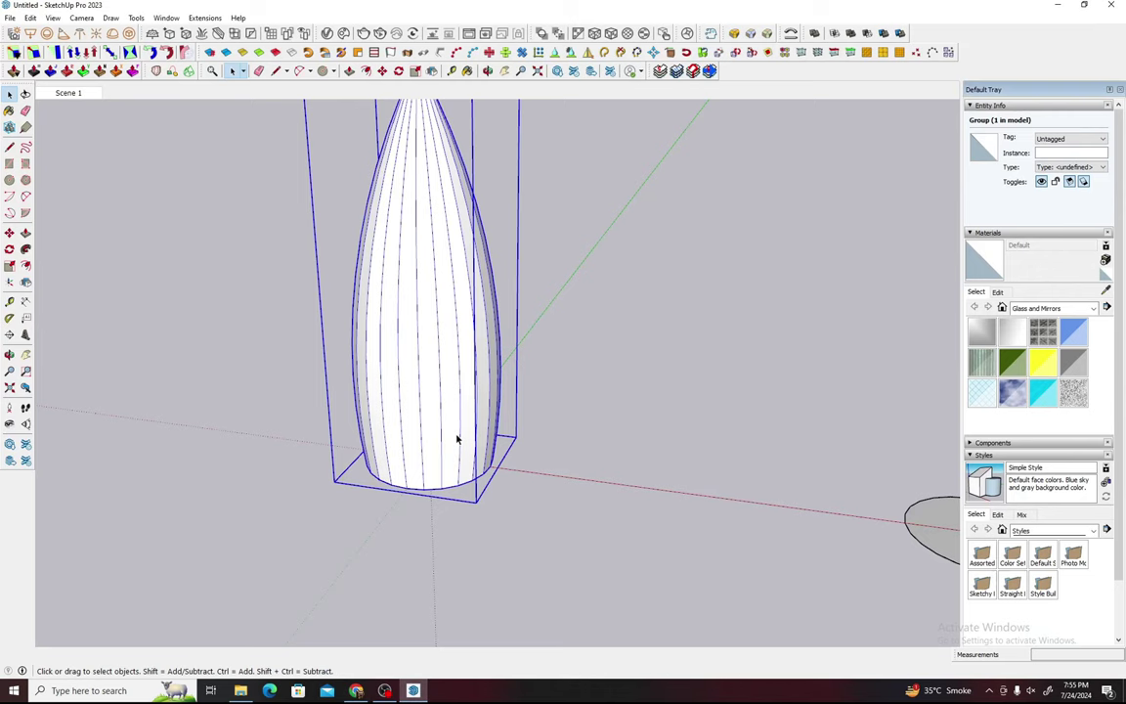
Step: Draw a 10-edge diagonal line across the body's faces from base toward the top
key("l")
scroll(453, 439, "up", 3)
left_click(427, 508)
middle_click_drag(427, 503, 676, 367)
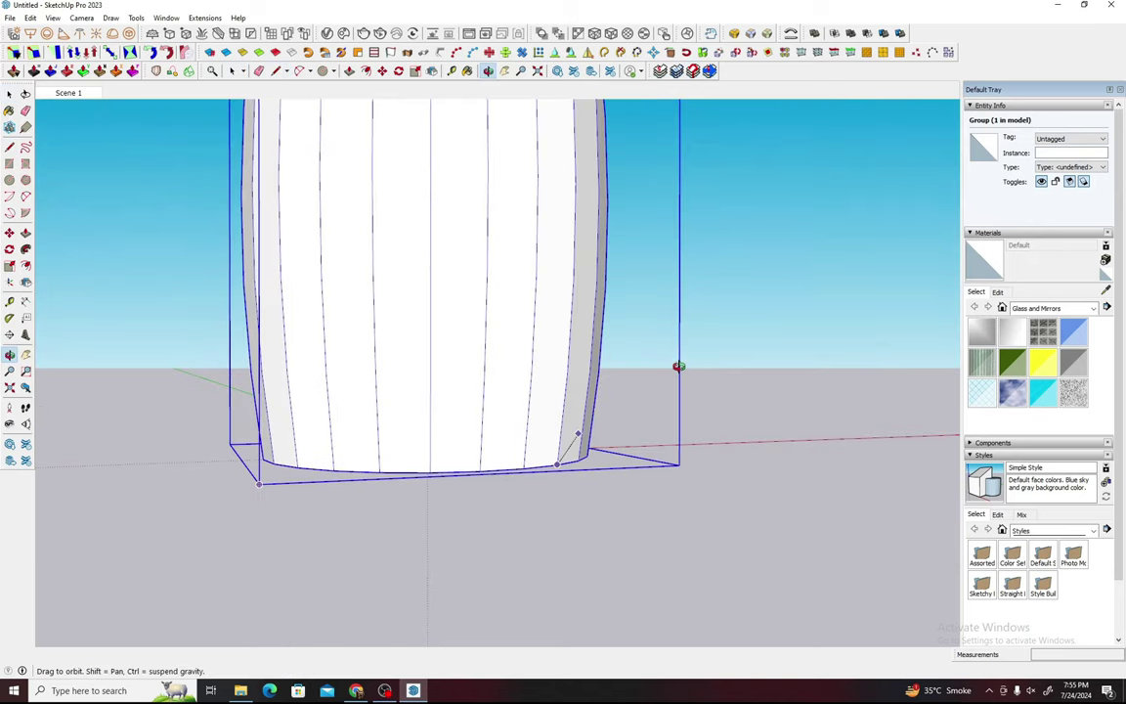
middle_click_drag(588, 378, 584, 311)
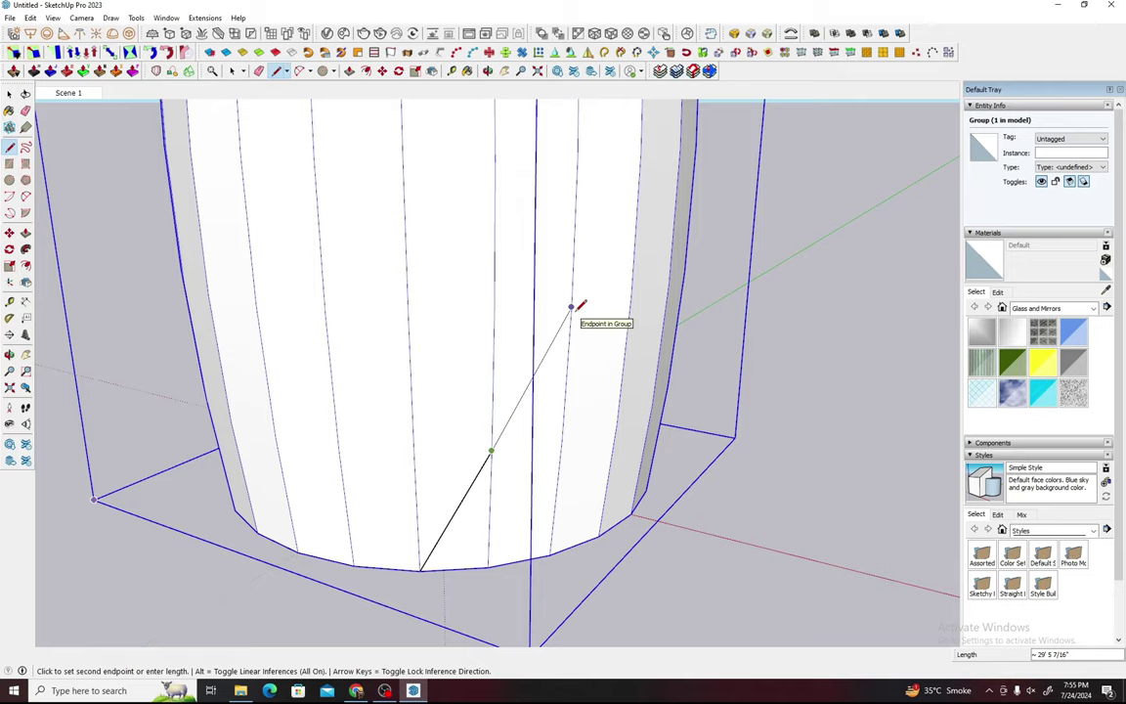
scroll(577, 311, "up", 1)
middle_click_drag(594, 291, 818, 221)
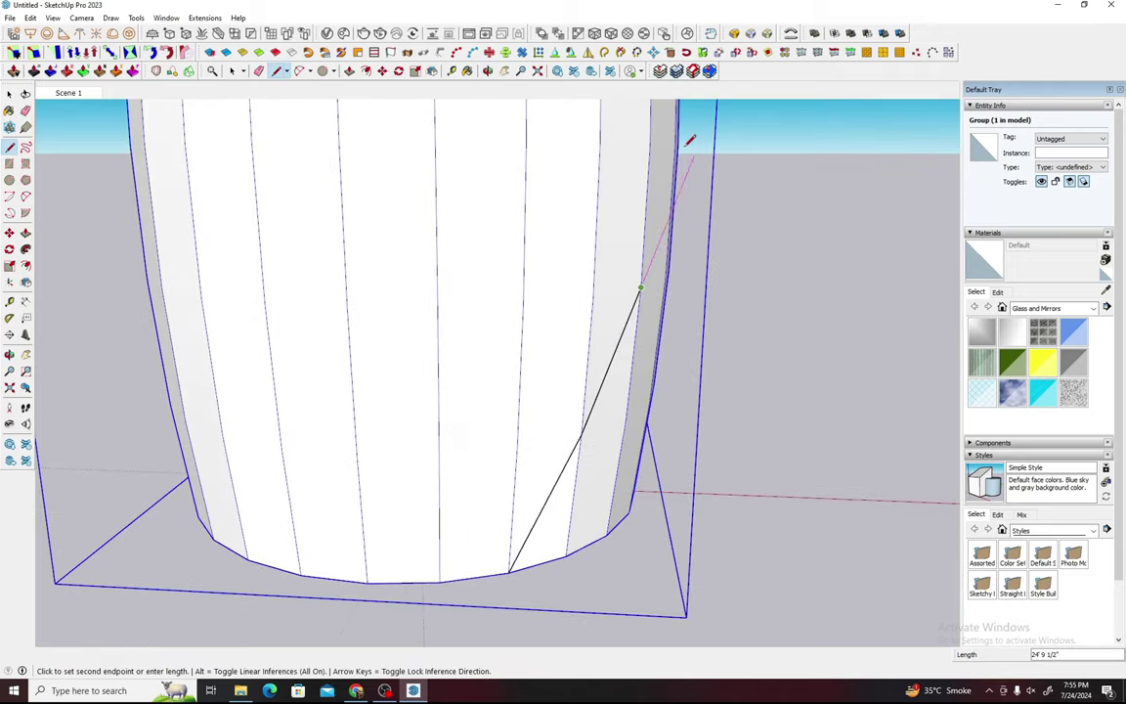
mouse_move(659, 211)
middle_mouse_down()
mouse_move(382, 296)
mouse_move(672, 133)
mouse_move(577, 283)
mouse_move(642, 219)
middle_mouse_up()
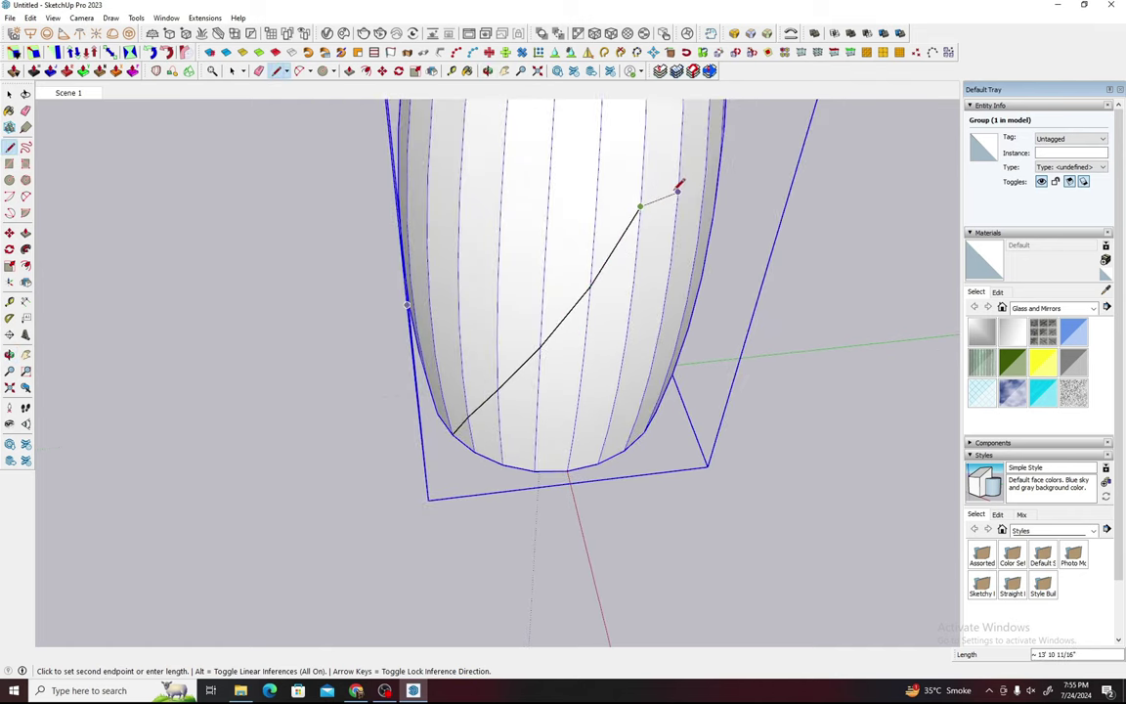
mouse_move(692, 112)
middle_mouse_down()
mouse_move(650, 279)
mouse_move(653, 264)
mouse_move(502, 359)
mouse_move(448, 460)
mouse_move(334, 465)
mouse_move(402, 336)
middle_mouse_up()
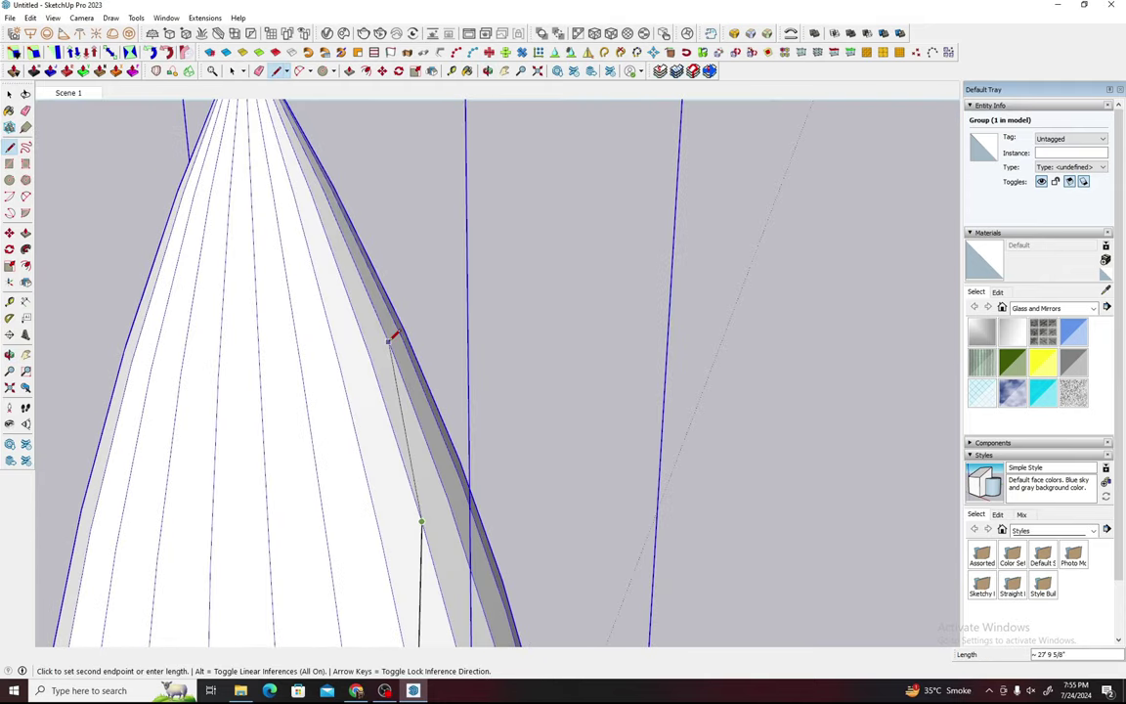
scroll(397, 402, "down", 4)
scroll(440, 411, "down", 3)
scroll(495, 372, "down", 2)
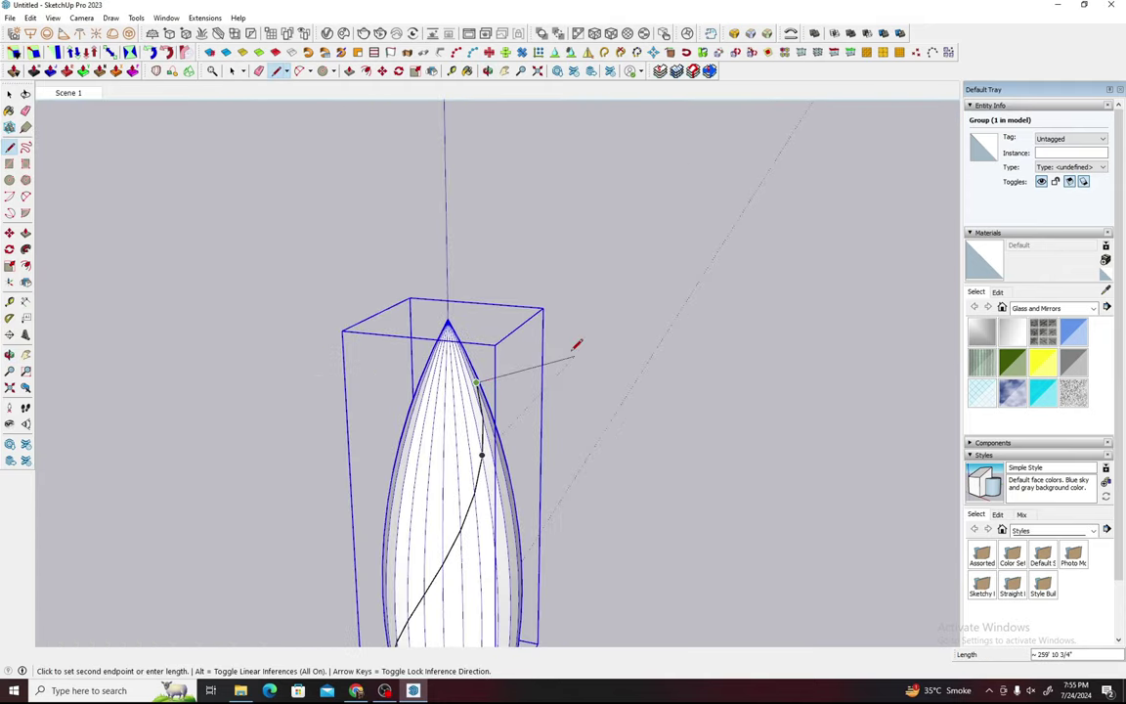
key("space")
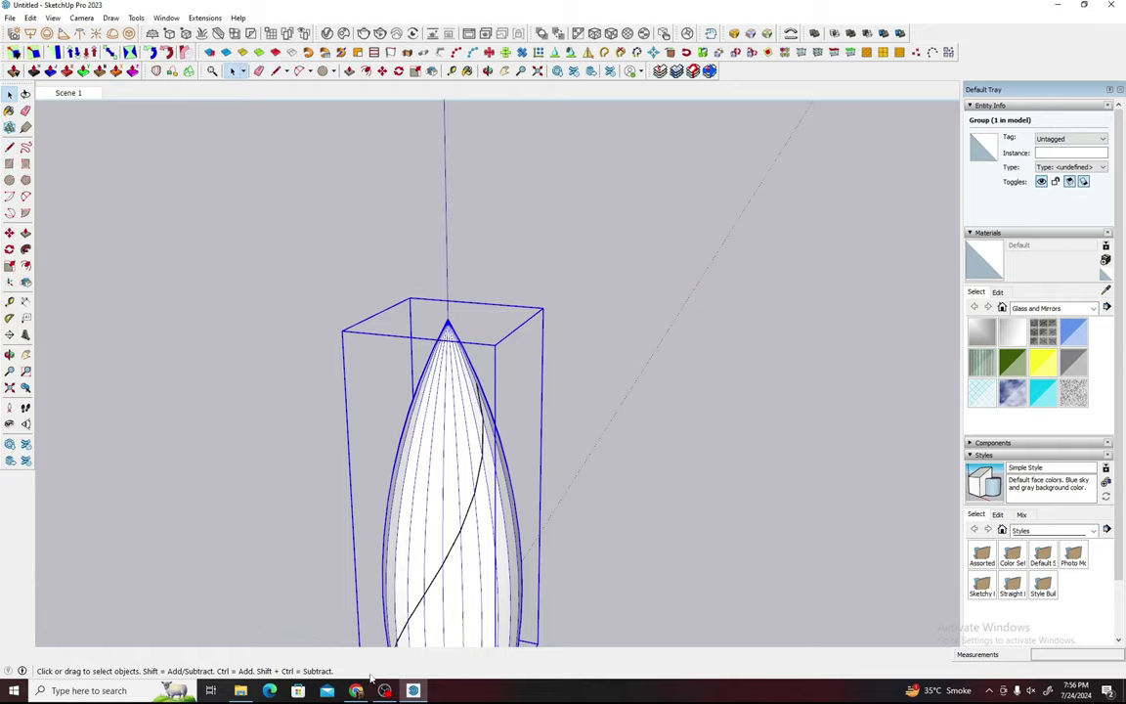
mouse_move(379, 573)
middle_mouse_down()
mouse_move(469, 596)
mouse_move(762, 272)
middle_mouse_up()
scroll(479, 599, "up", 5)
Step: Inside the body group, draw a line across the base rim to create the base face
double_click(479, 599)
left_click(479, 602)
scroll(566, 540, "down", 3)
middle_click_drag(566, 540, 637, 485)
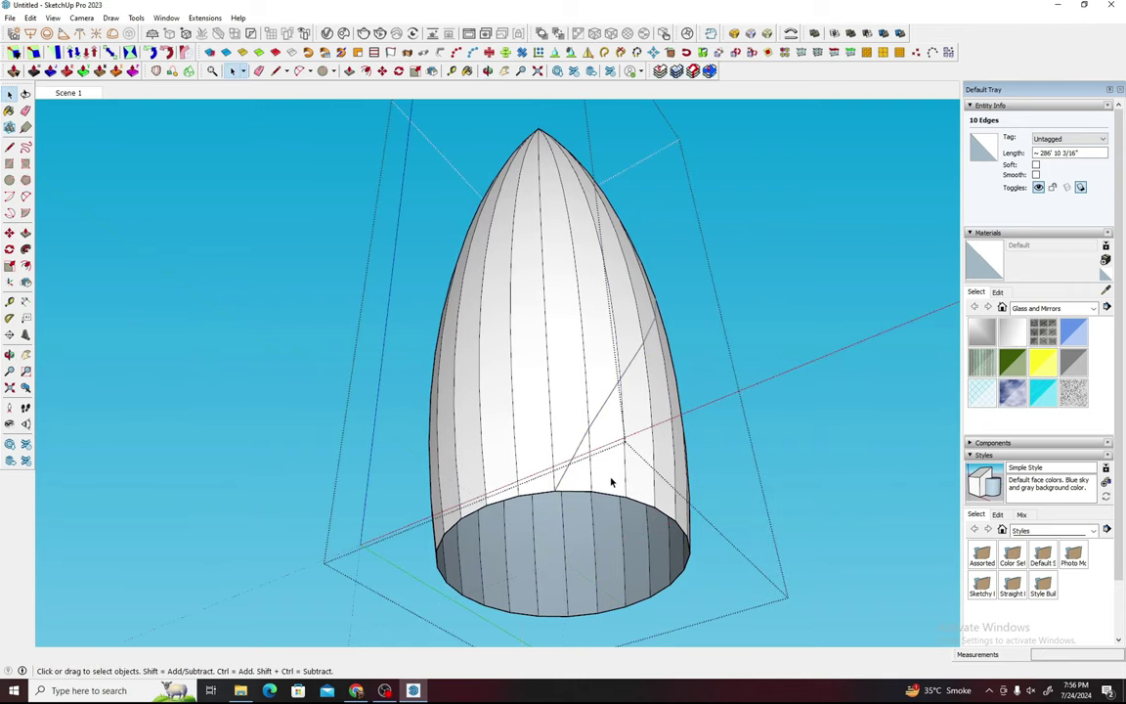
left_click(610, 482)
key("l")
scroll(605, 520, "up", 3)
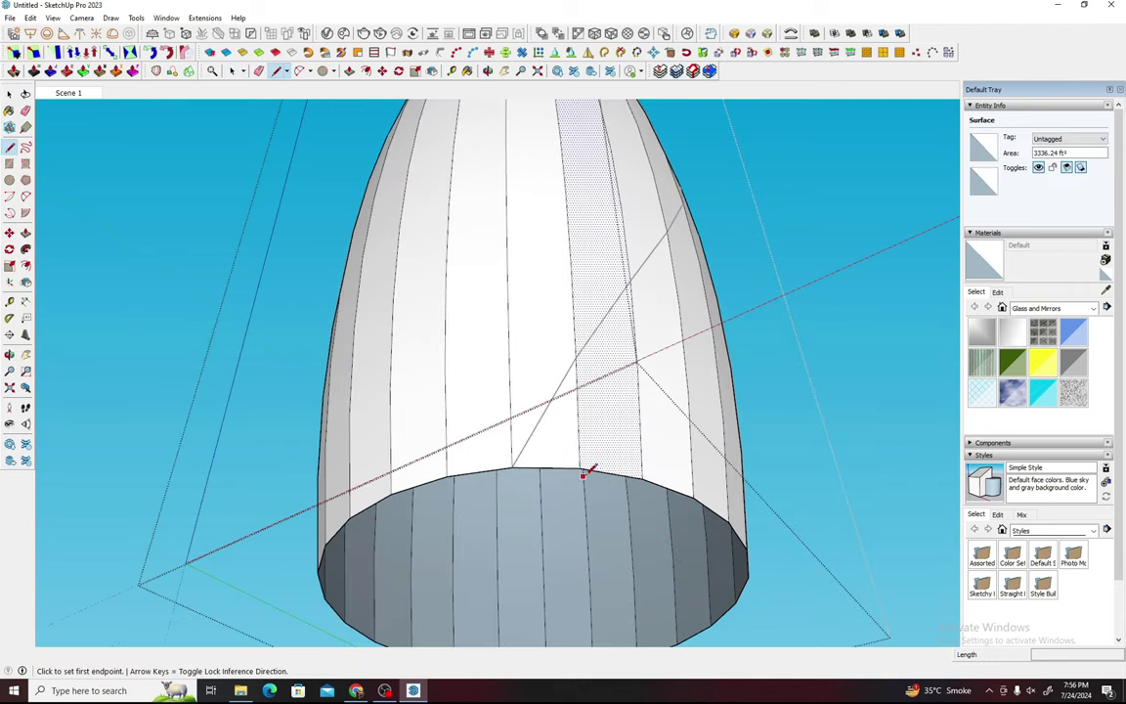
left_click(586, 470)
left_click(642, 469)
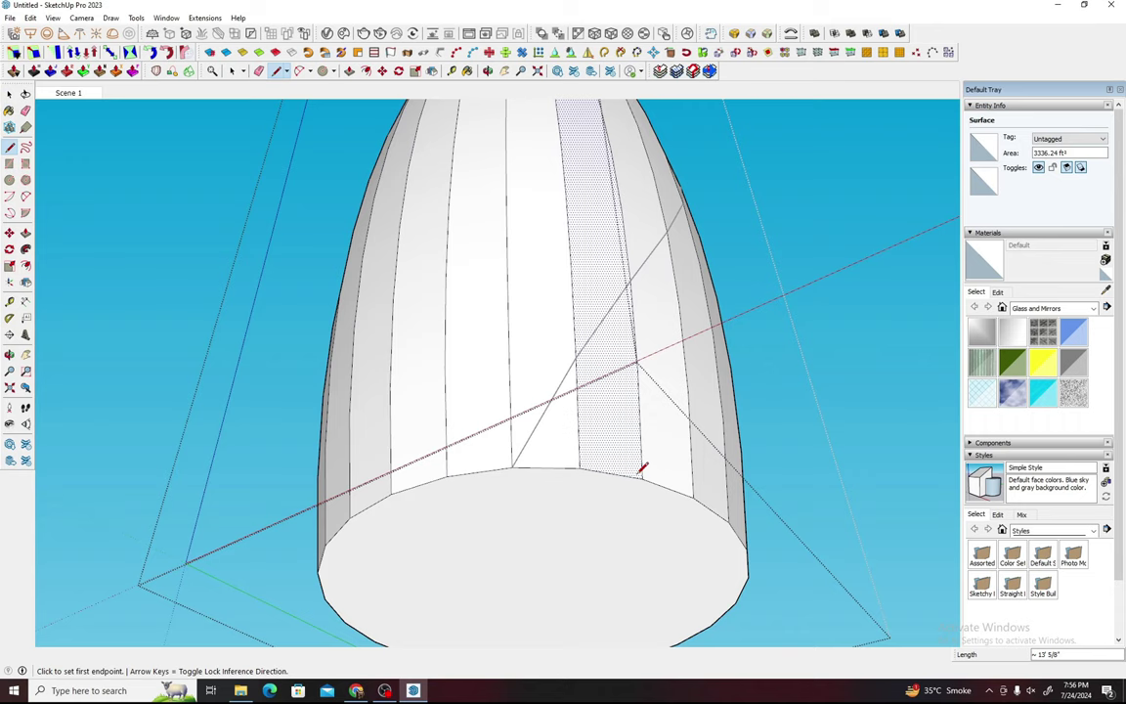
key("space")
left_click(591, 529)
Step: Clear the selection and select the diagonal curve
mouse_move(606, 530)
middle_mouse_down()
mouse_move(560, 611)
mouse_move(573, 510)
middle_mouse_up()
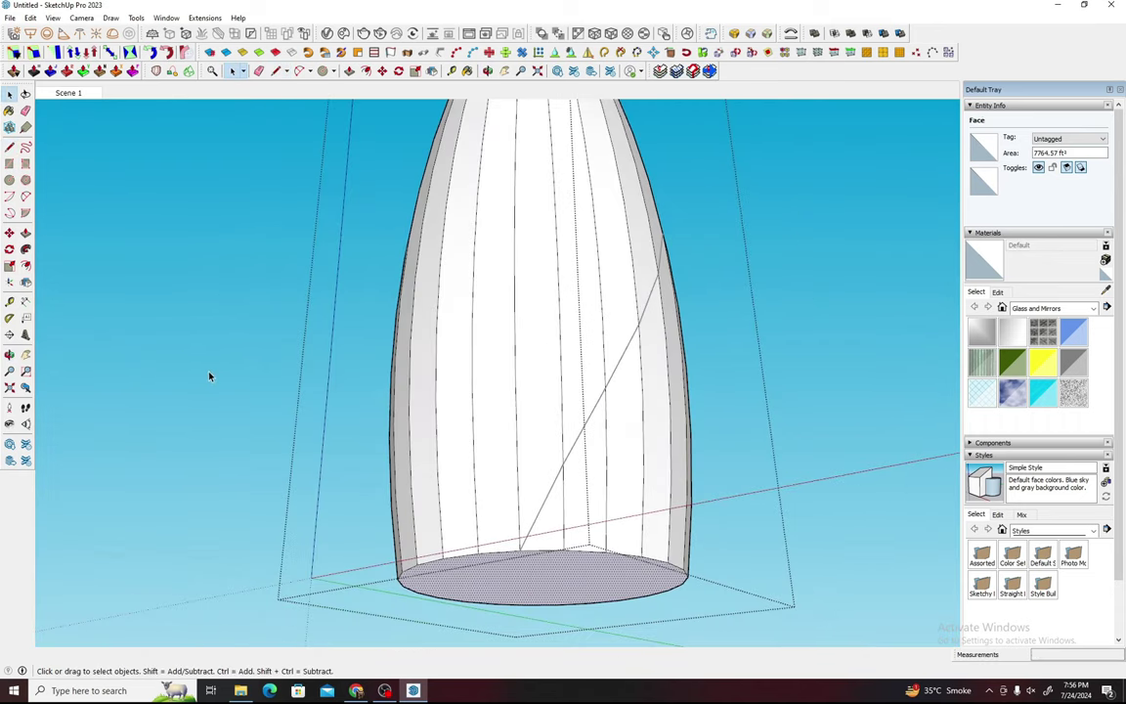
left_click(208, 375)
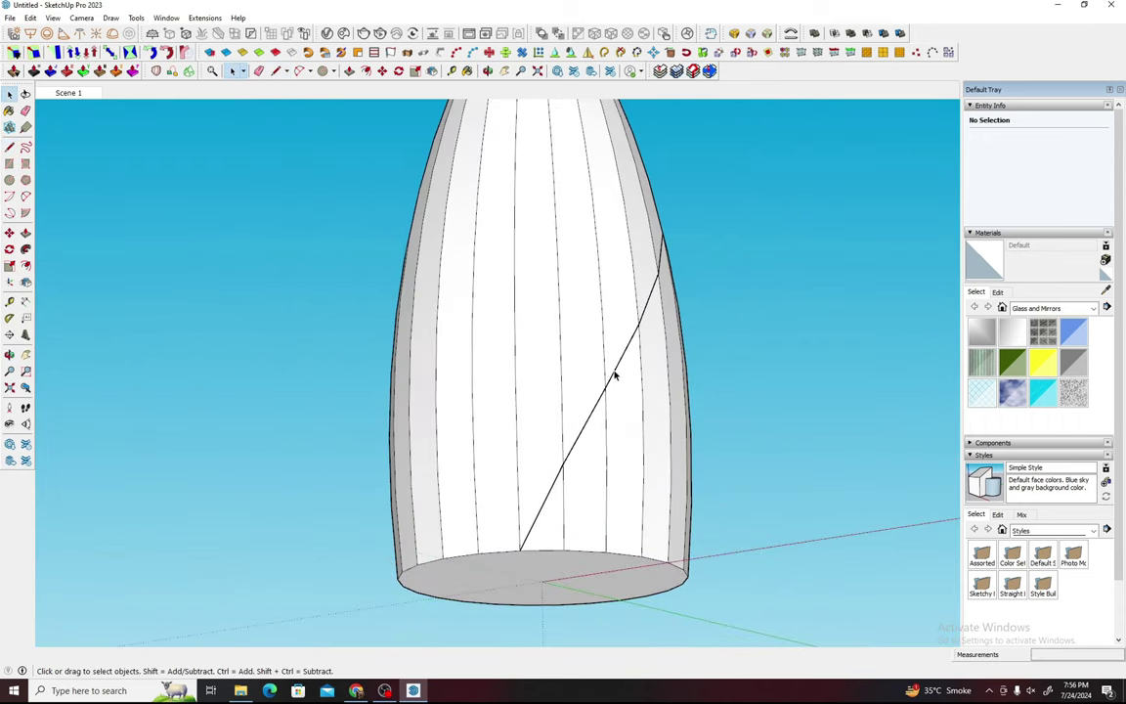
left_click(613, 371)
mouse_move(645, 328)
middle_mouse_down()
mouse_move(457, 387)
mouse_move(43, 365)
middle_mouse_up()
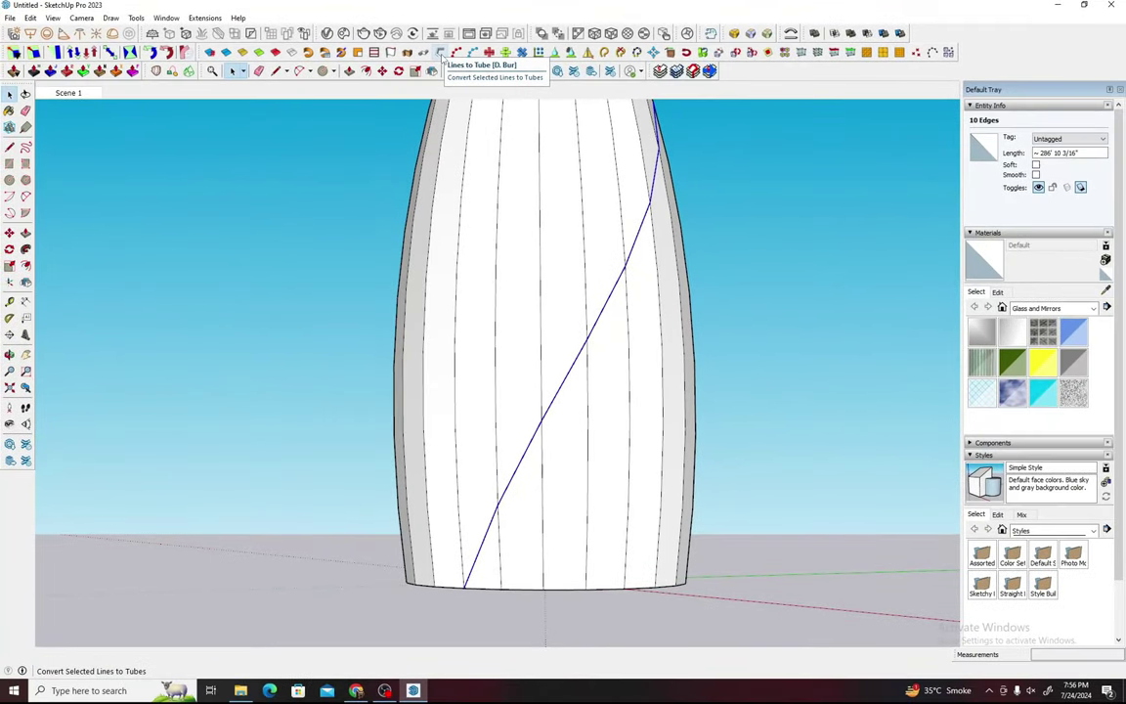
Step: Convert the curve to an 8-inch tube with Lines to Tube and inspect it
left_click(441, 54)
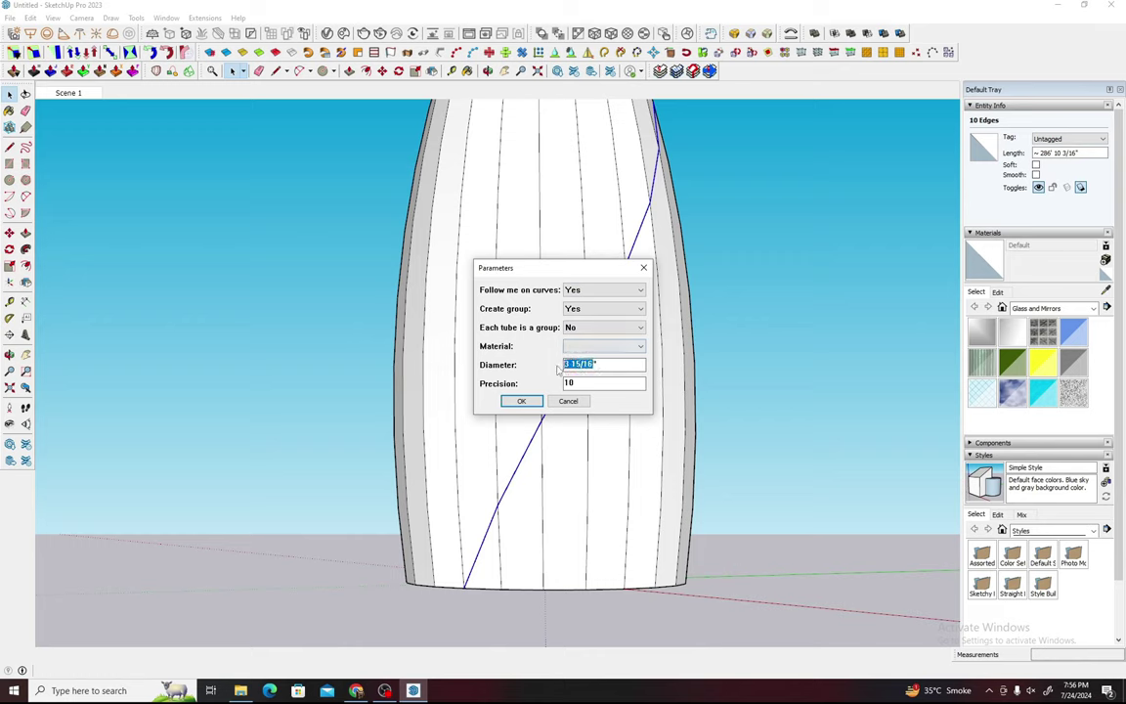
type("8")
left_click(519, 401)
middle_click_drag(587, 379, 515, 471)
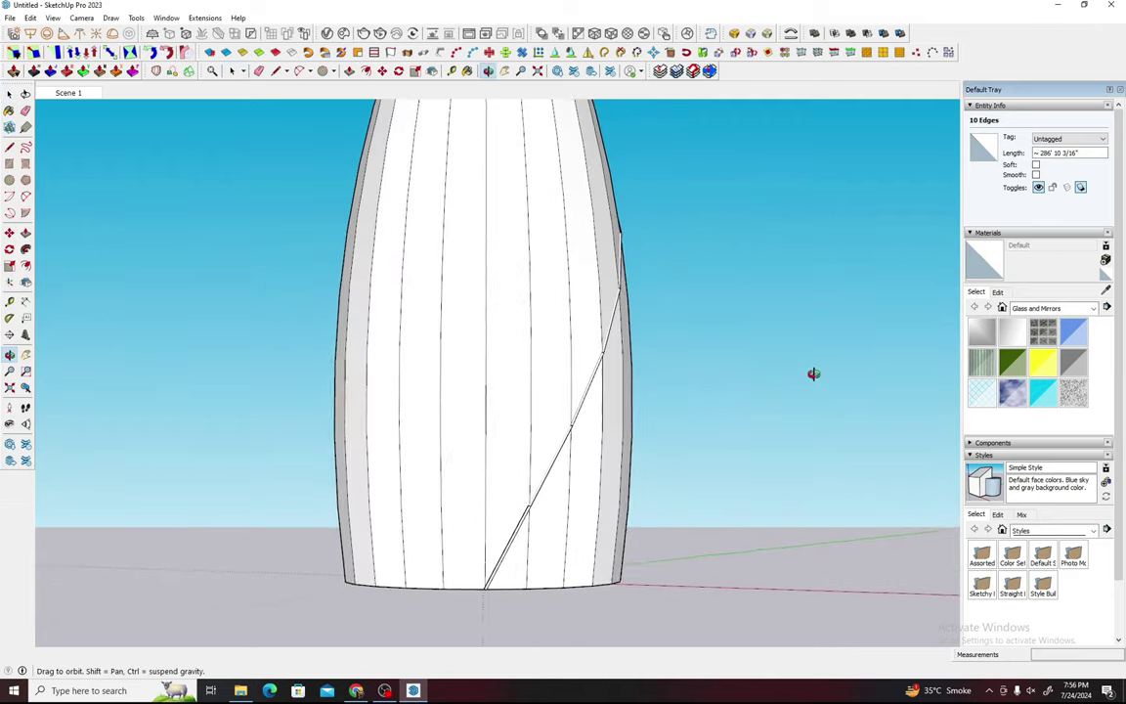
scroll(516, 473, "up", 2)
scroll(543, 454, "down", 2)
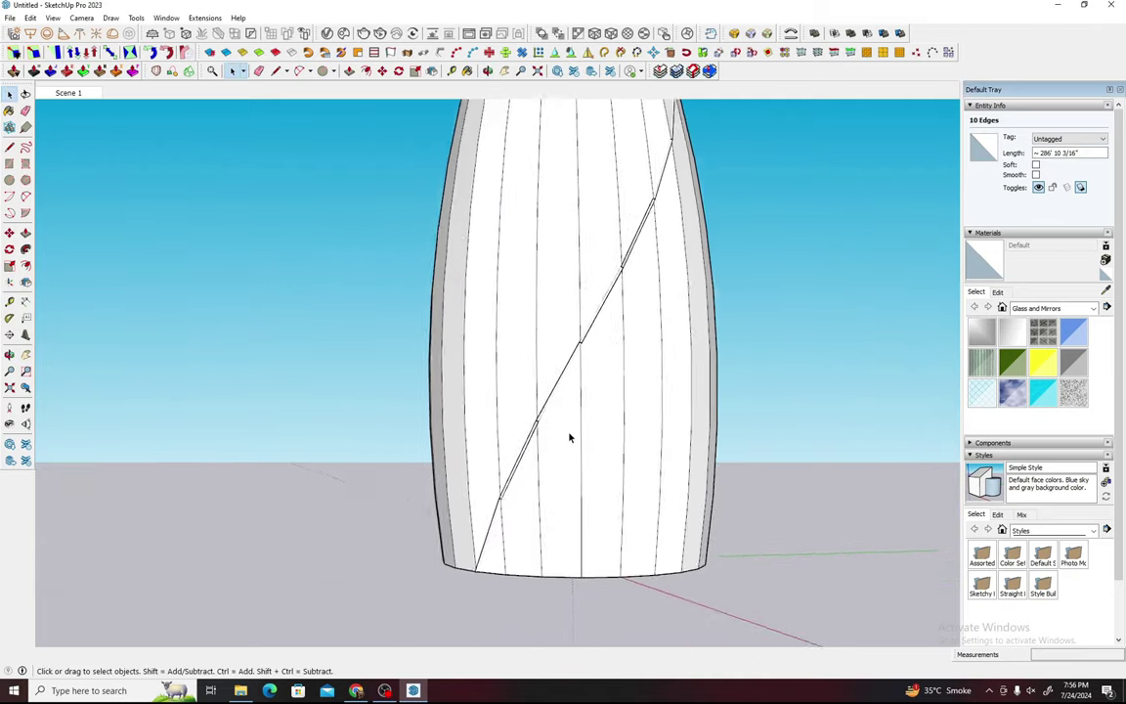
middle_click_drag(568, 437, 699, 410)
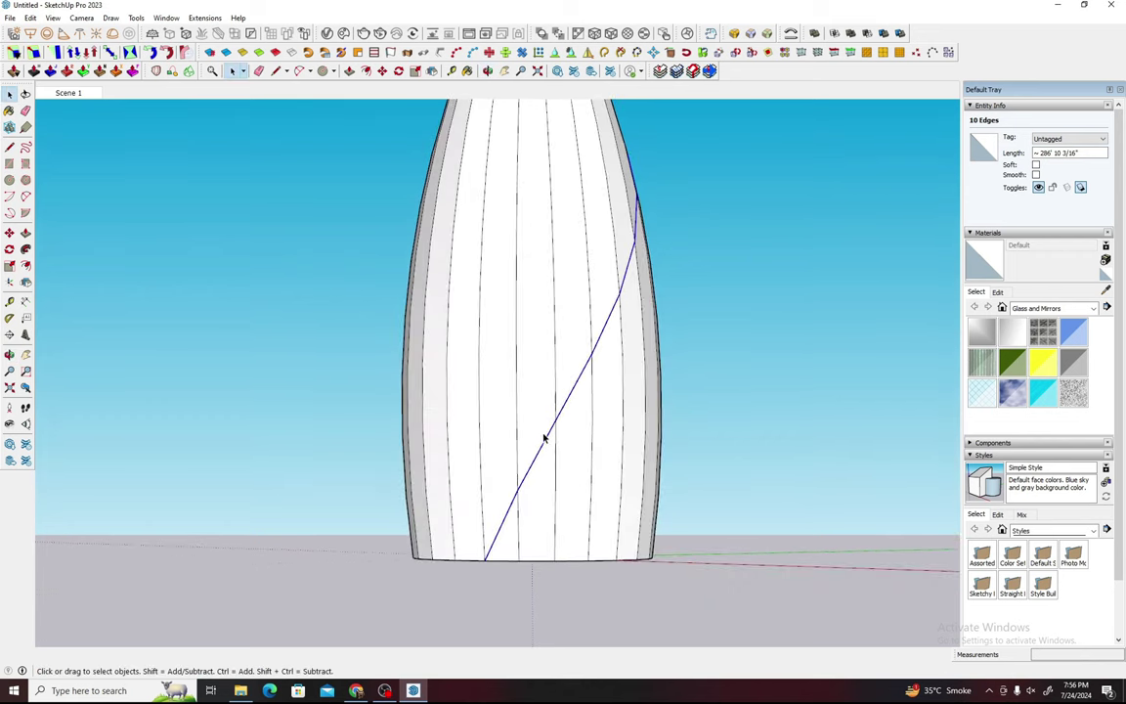
scroll(545, 437, "up", 2)
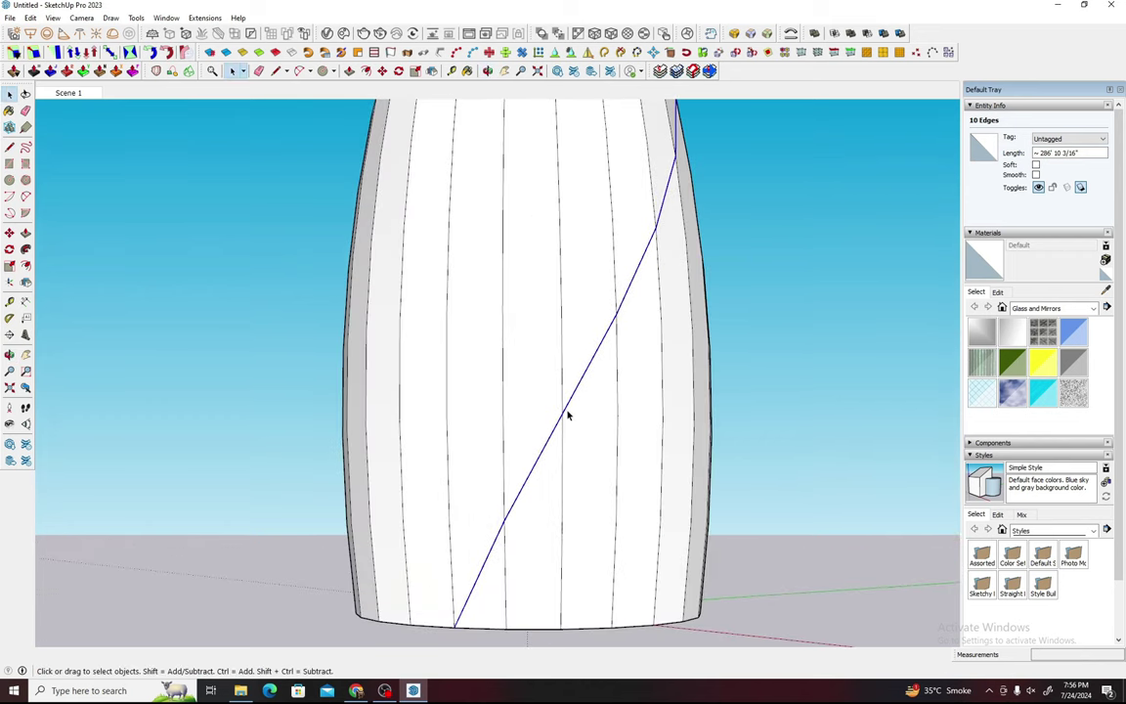
Step: Create the tube at 12-inch diameter, precision 10, and select the new group
left_click(441, 53)
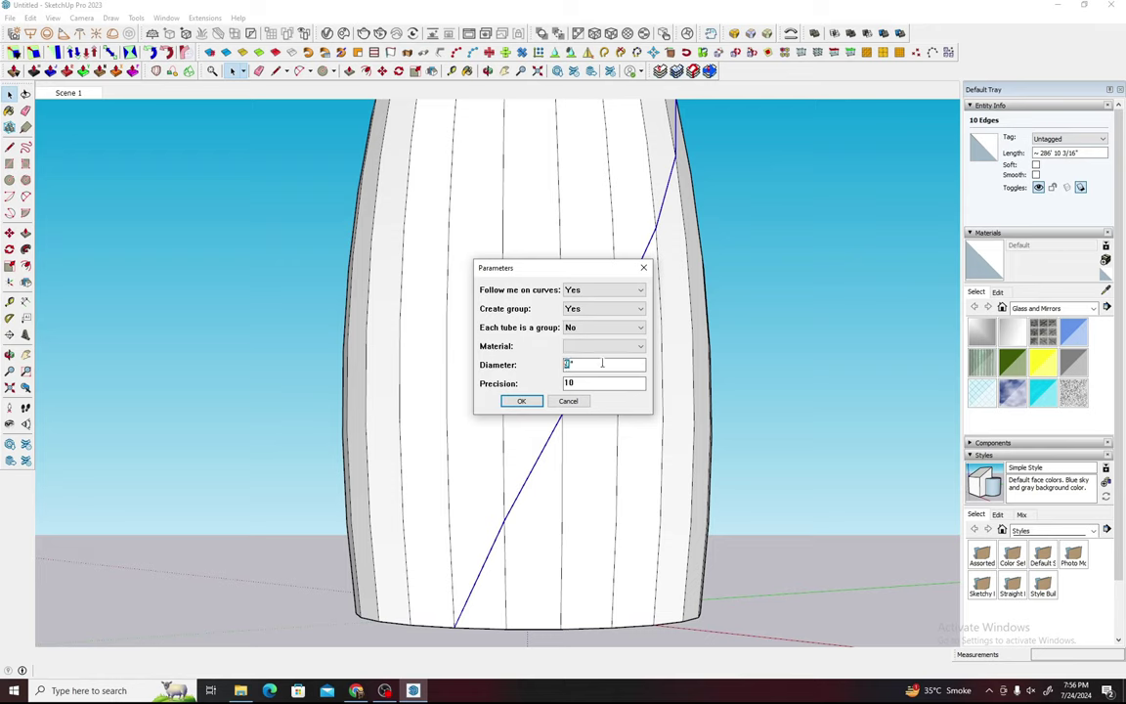
left_click(521, 401)
left_click(507, 531)
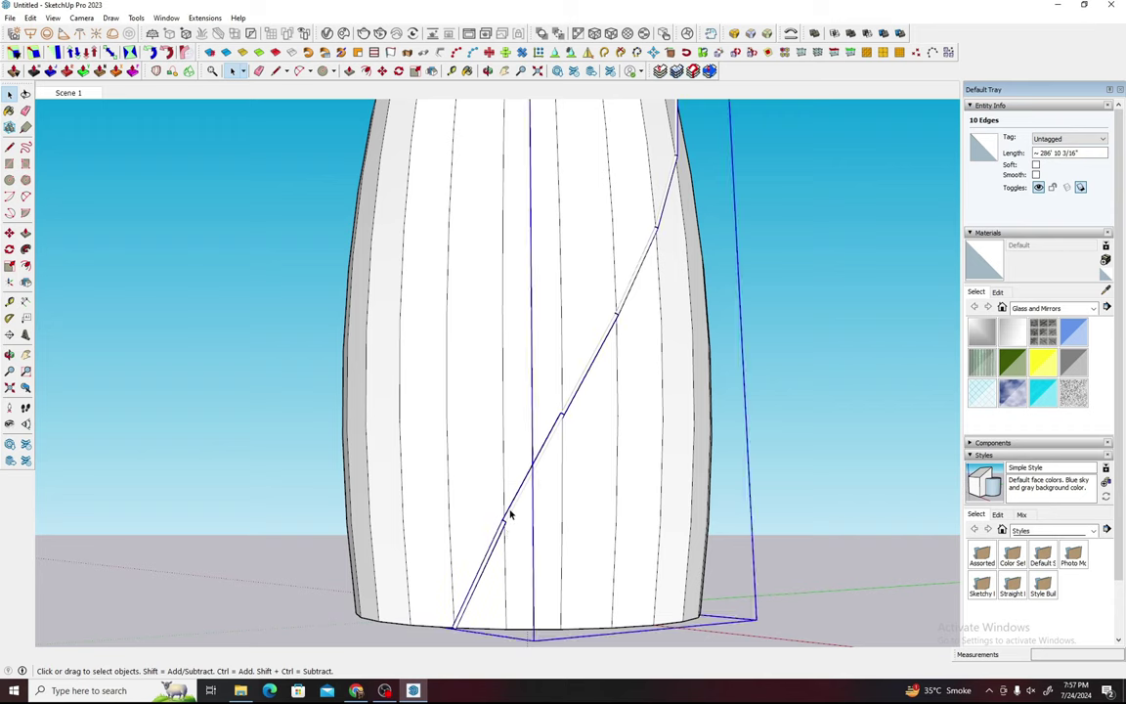
Step: Turn the tube group into a component
right_click(565, 413)
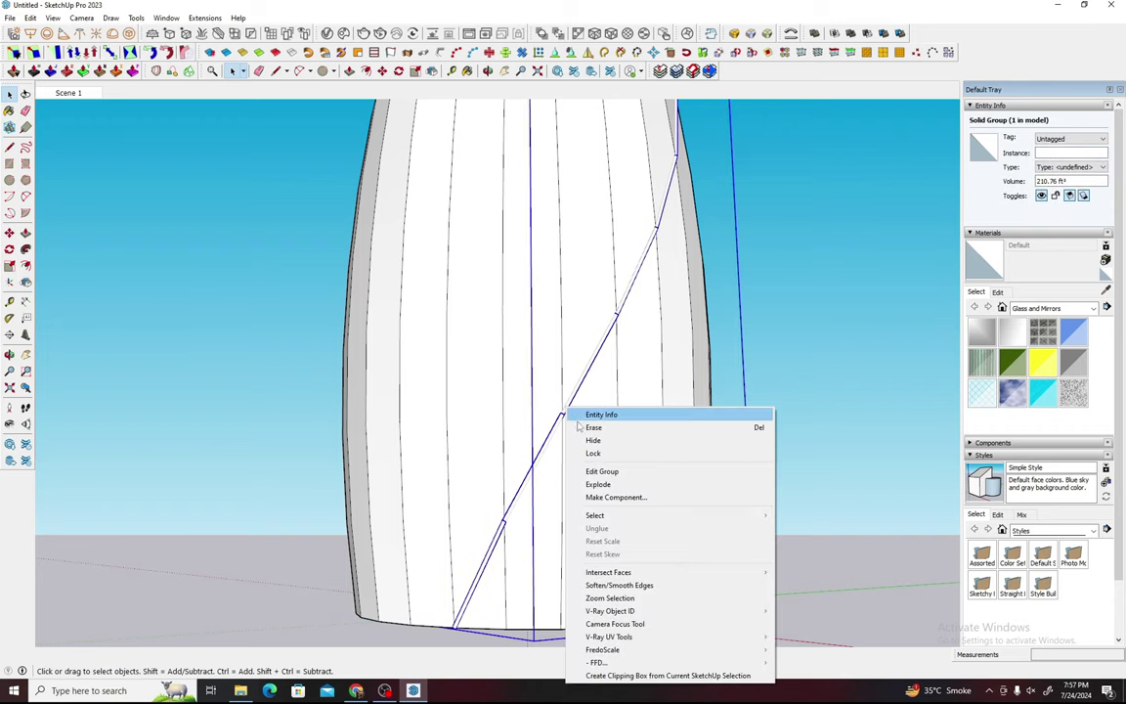
left_click(608, 498)
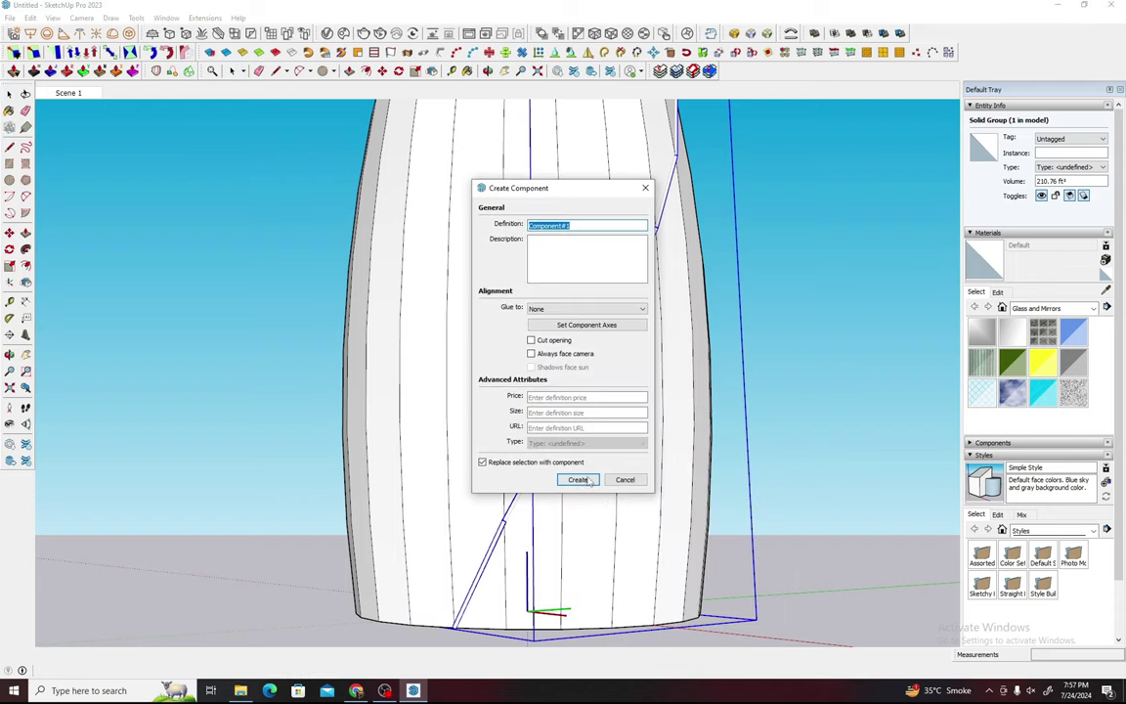
key("Return")
mouse_move(620, 430)
middle_mouse_down()
mouse_move(713, 321)
mouse_move(562, 474)
middle_mouse_up()
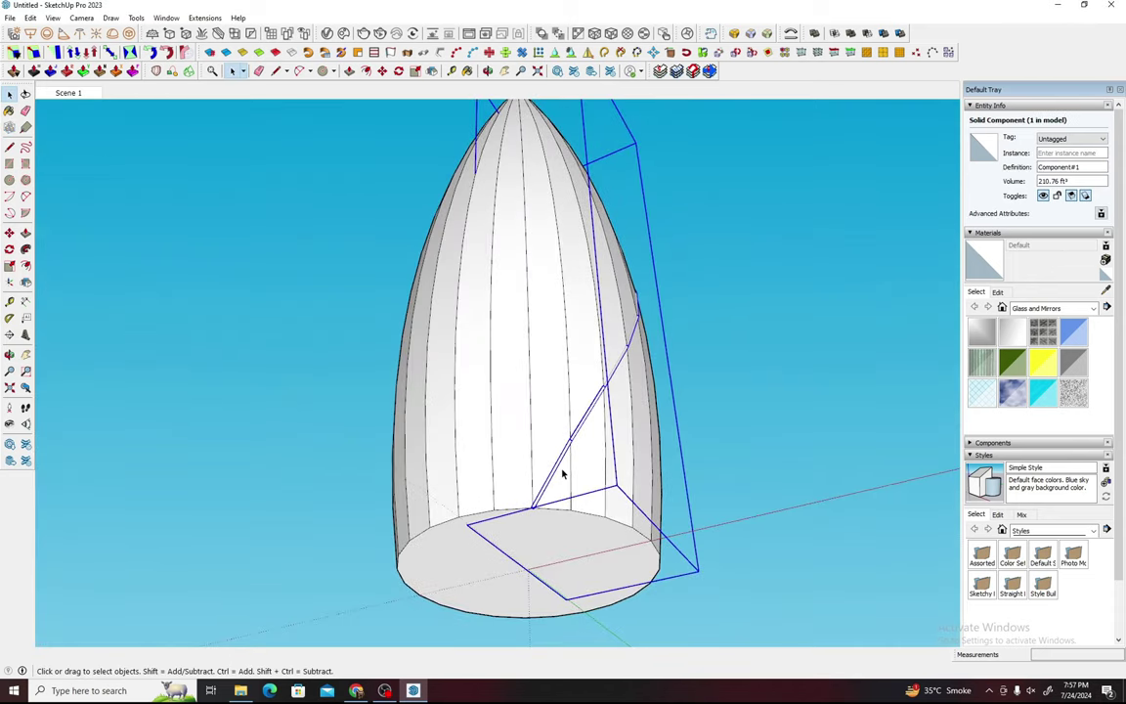
Step: Rotate a copy of the tube 15 degrees about the base centre
key("q")
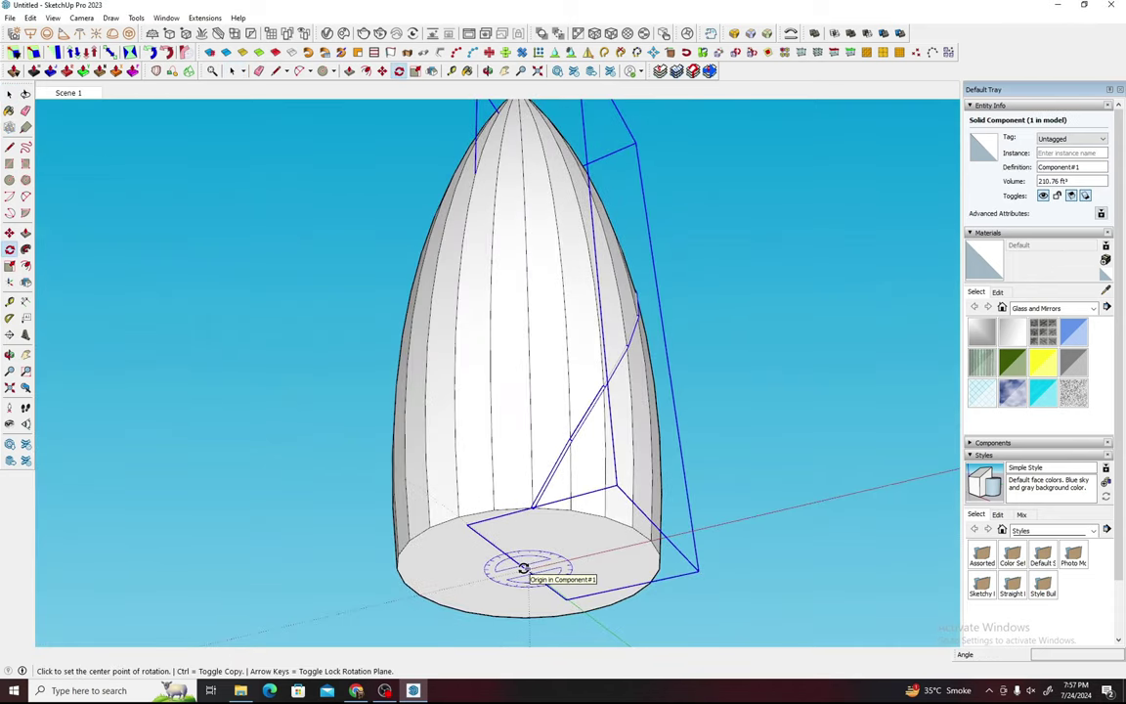
scroll(524, 568, "up", 2)
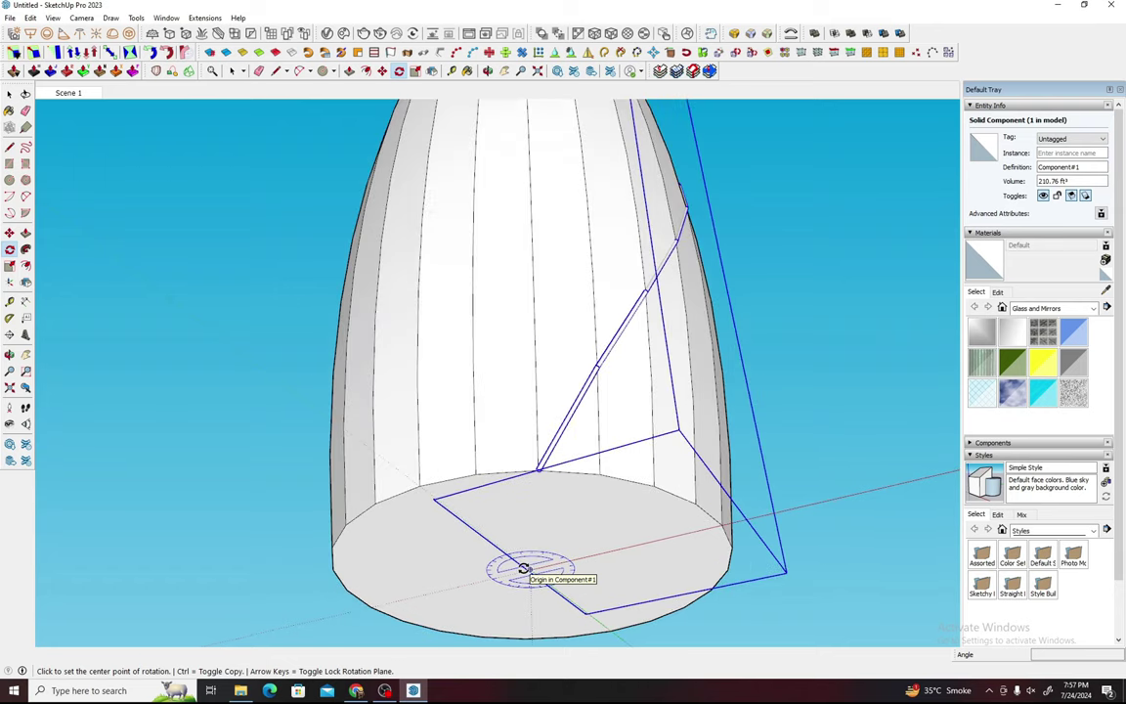
scroll(524, 567, "up", 2)
left_click(528, 566)
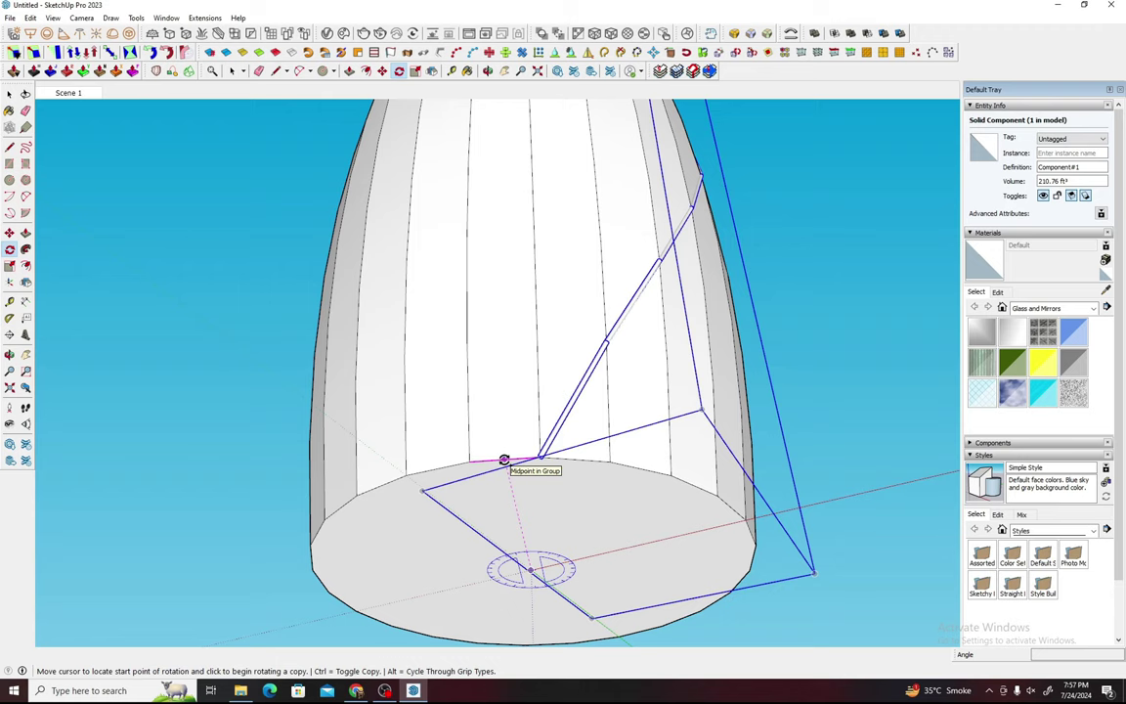
left_click(504, 459)
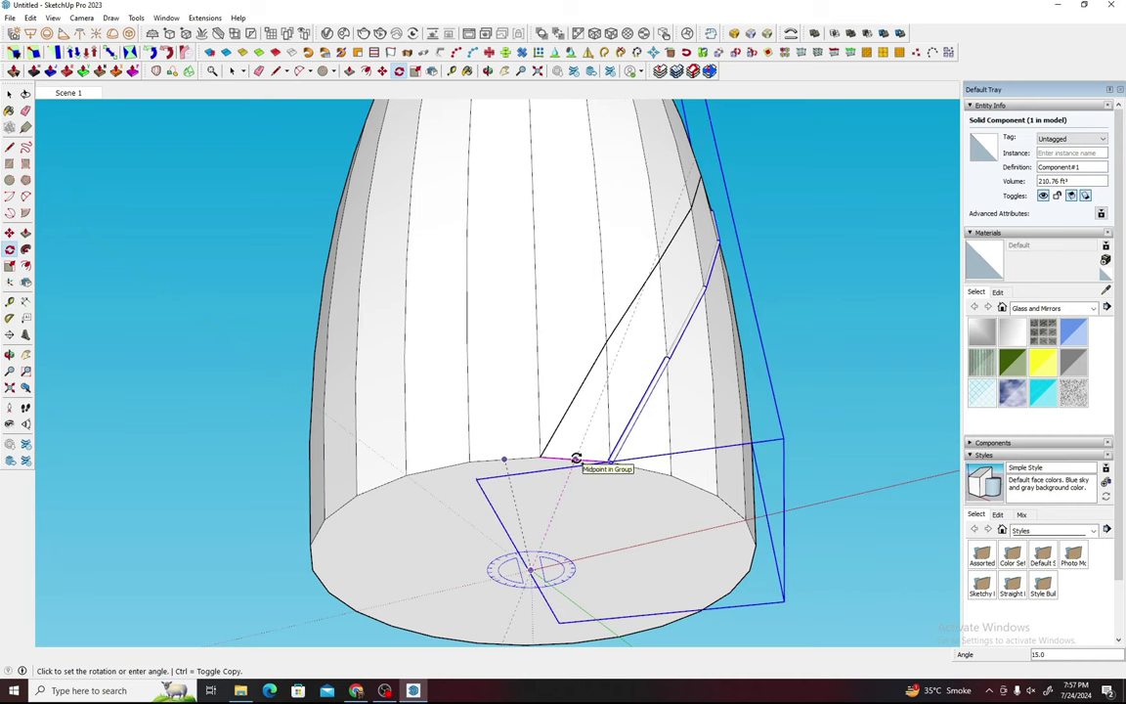
key("ctrl")
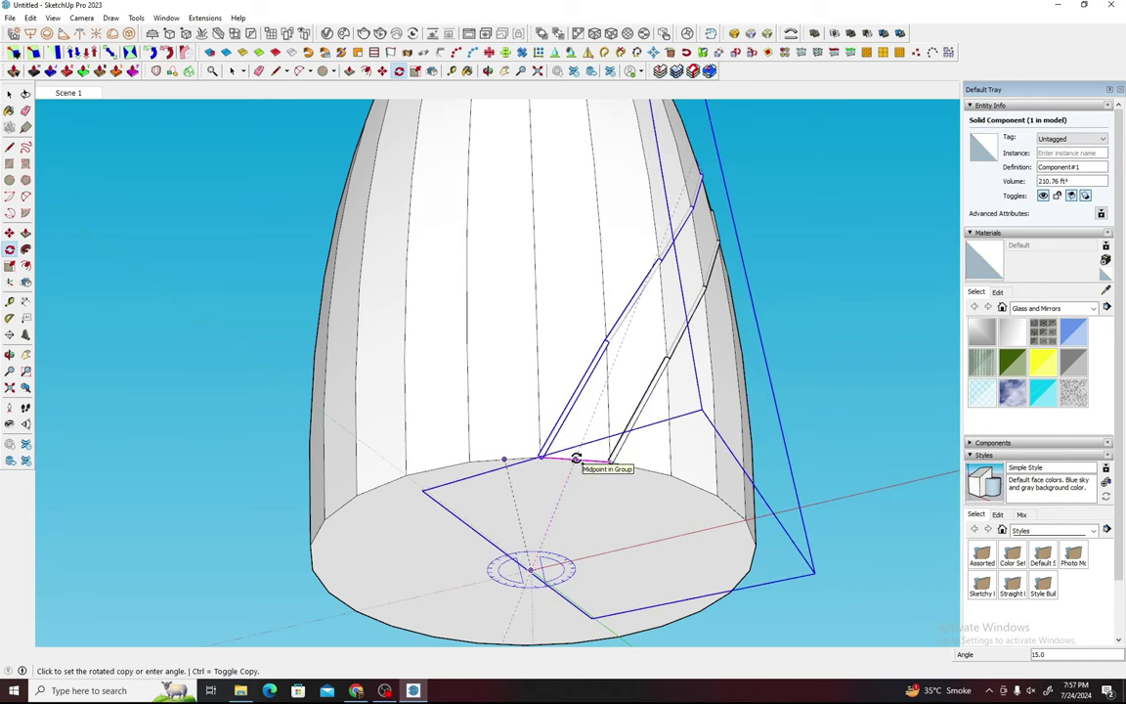
left_click(577, 459)
Step: Array 23 more copies around the tower and view the full 24-strip result
middle_click_drag(577, 490, 492, 606)
type("23")
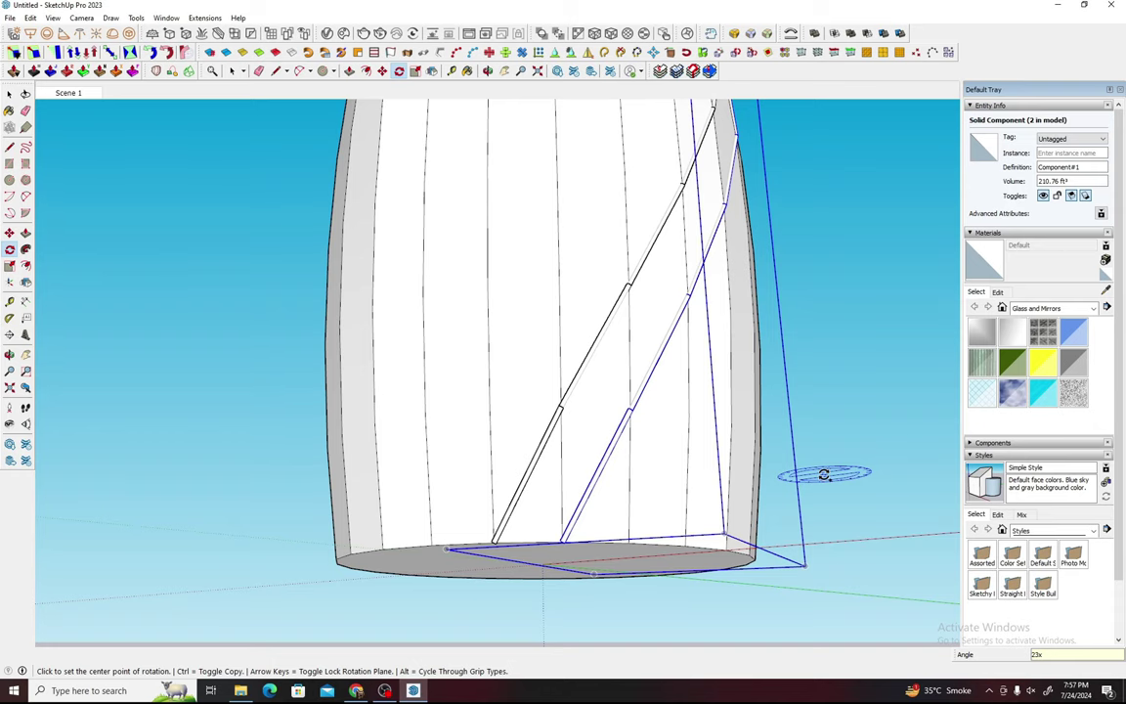
key("Return")
scroll(642, 455, "down", 3)
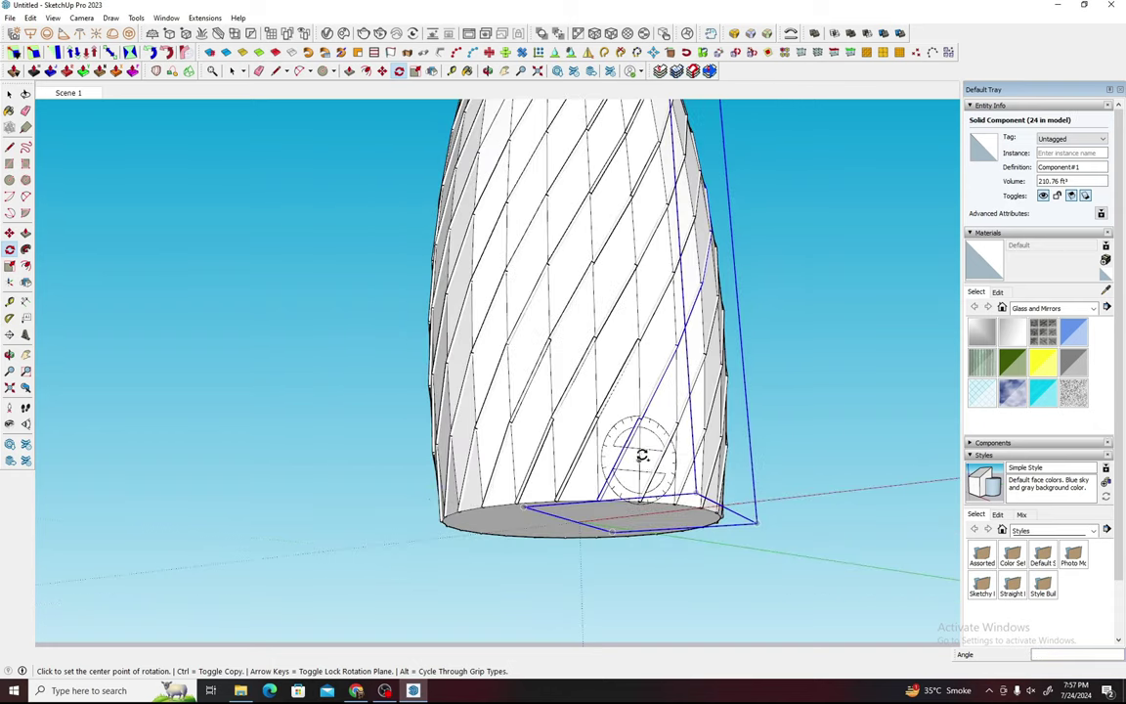
scroll(642, 460, "down", 3)
scroll(645, 461, "down", 2)
middle_click_drag(659, 460, 611, 168)
scroll(625, 175, "up", 3)
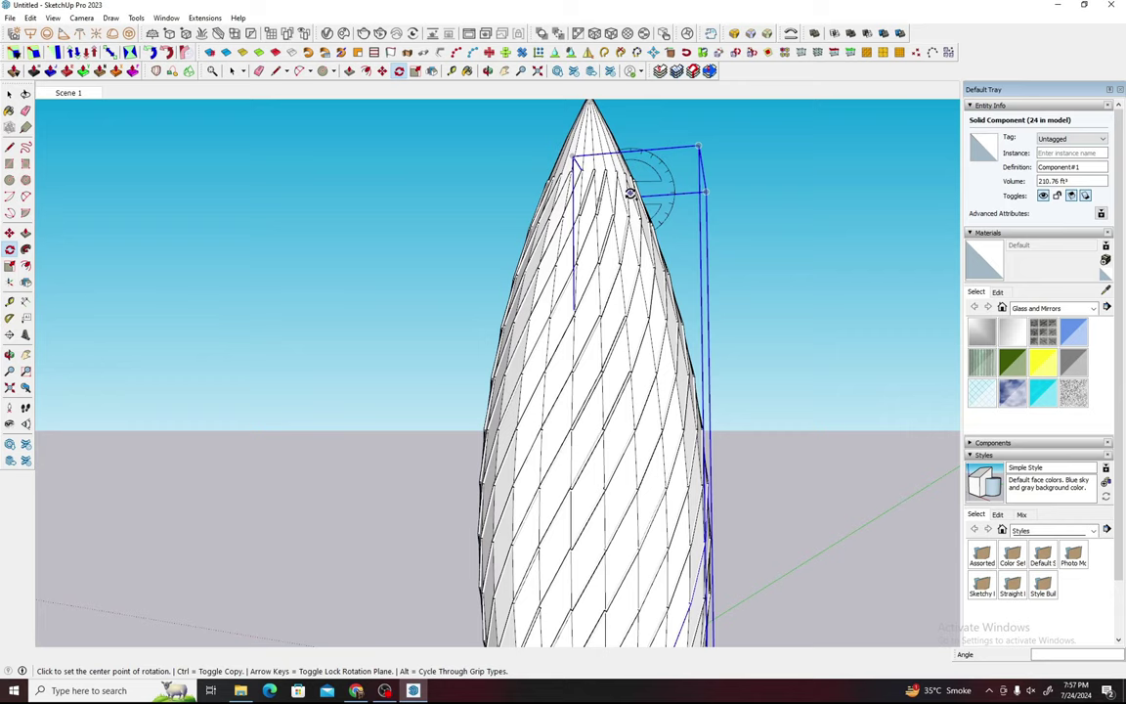
scroll(643, 195, "down", 3)
scroll(646, 264, "up", 3)
Step: Crossing-select all the spiral strips around the tower
key("space")
scroll(665, 346, "up", 1)
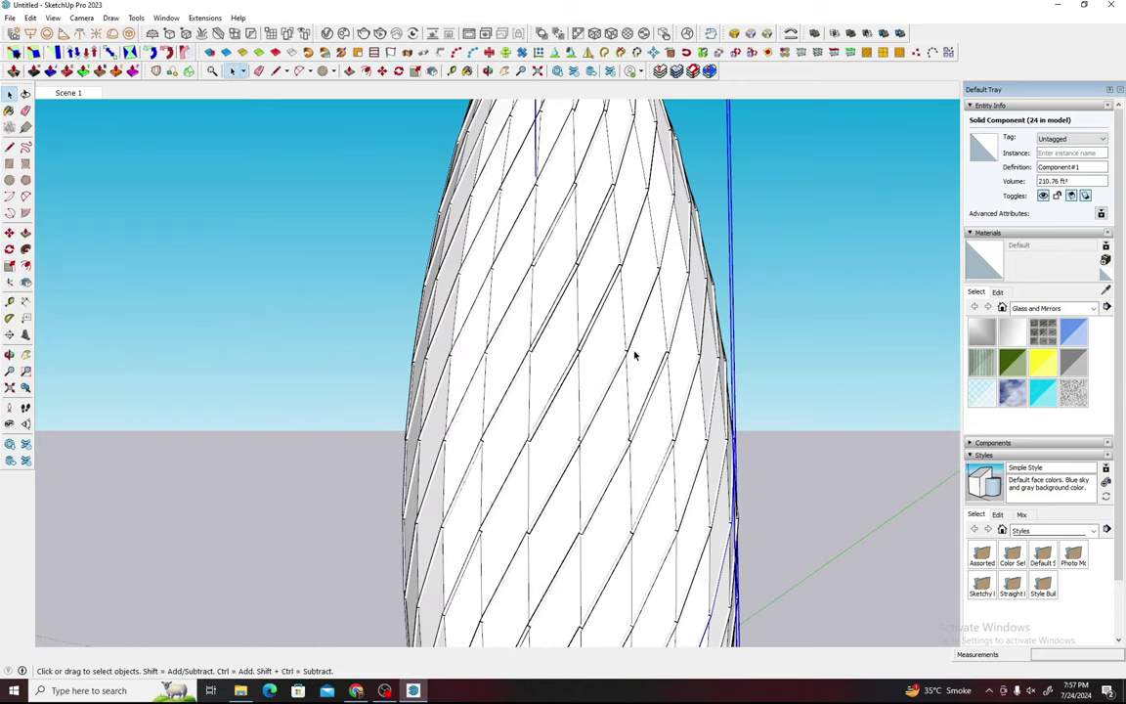
scroll(634, 294, "down", 3)
left_click_drag(385, 98, 386, 99)
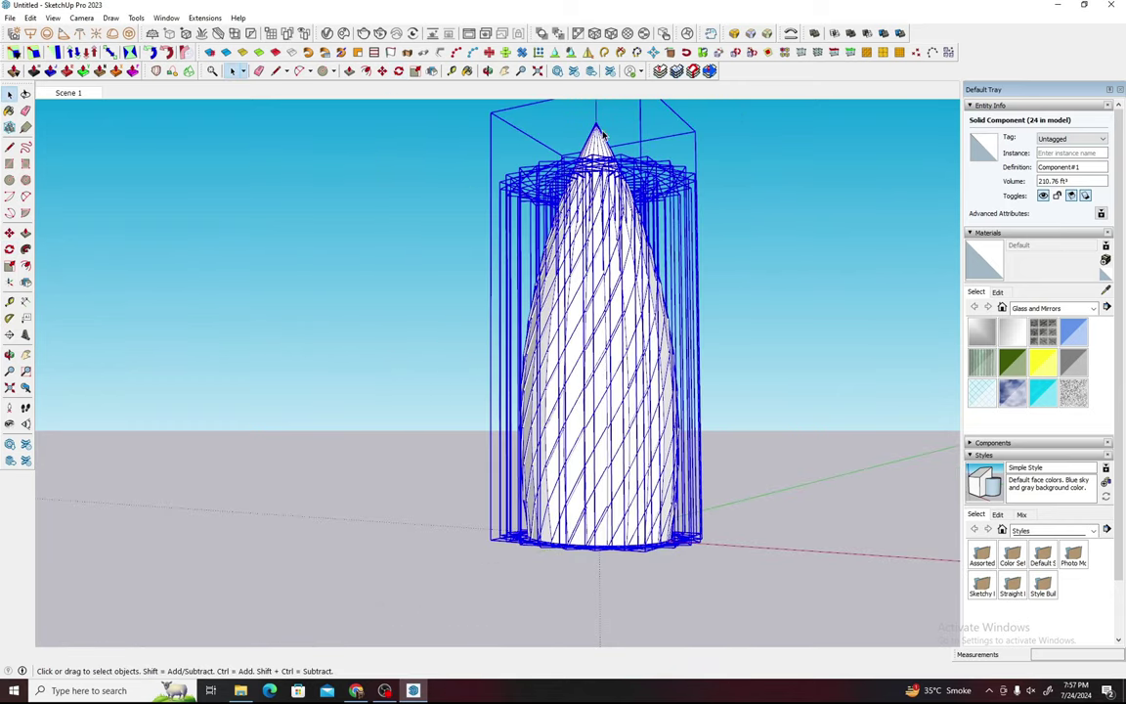
scroll(606, 245, "up", 1)
middle_click_drag(606, 196, 606, 245)
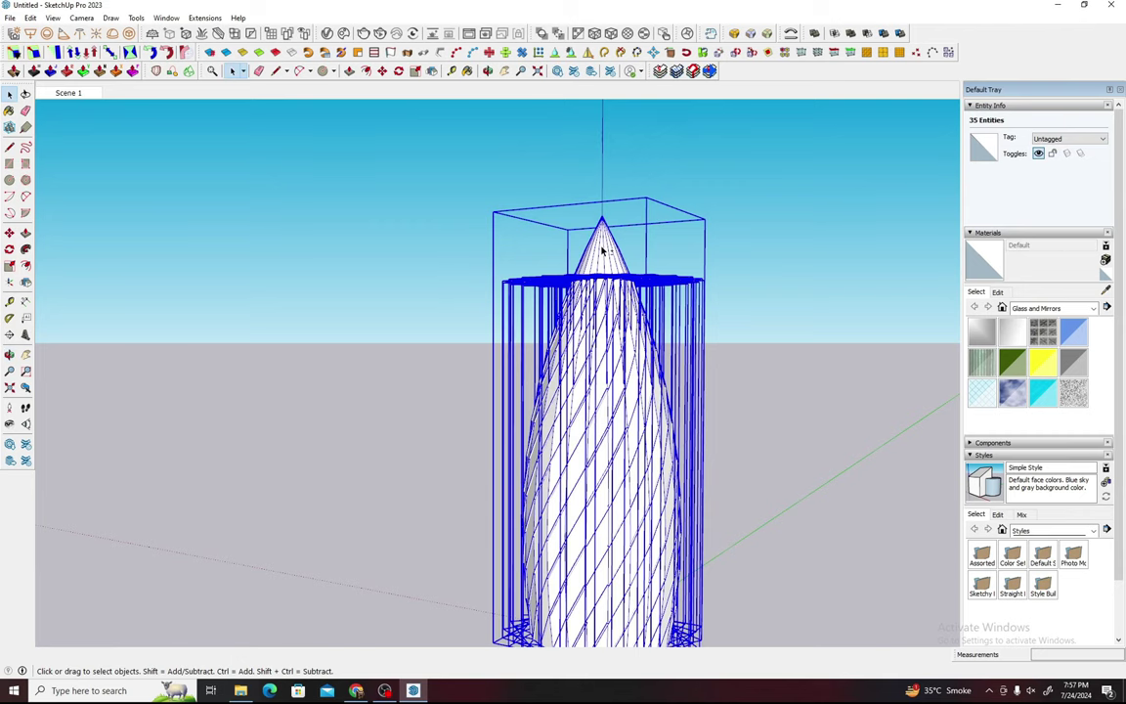
scroll(614, 257, "up", 2)
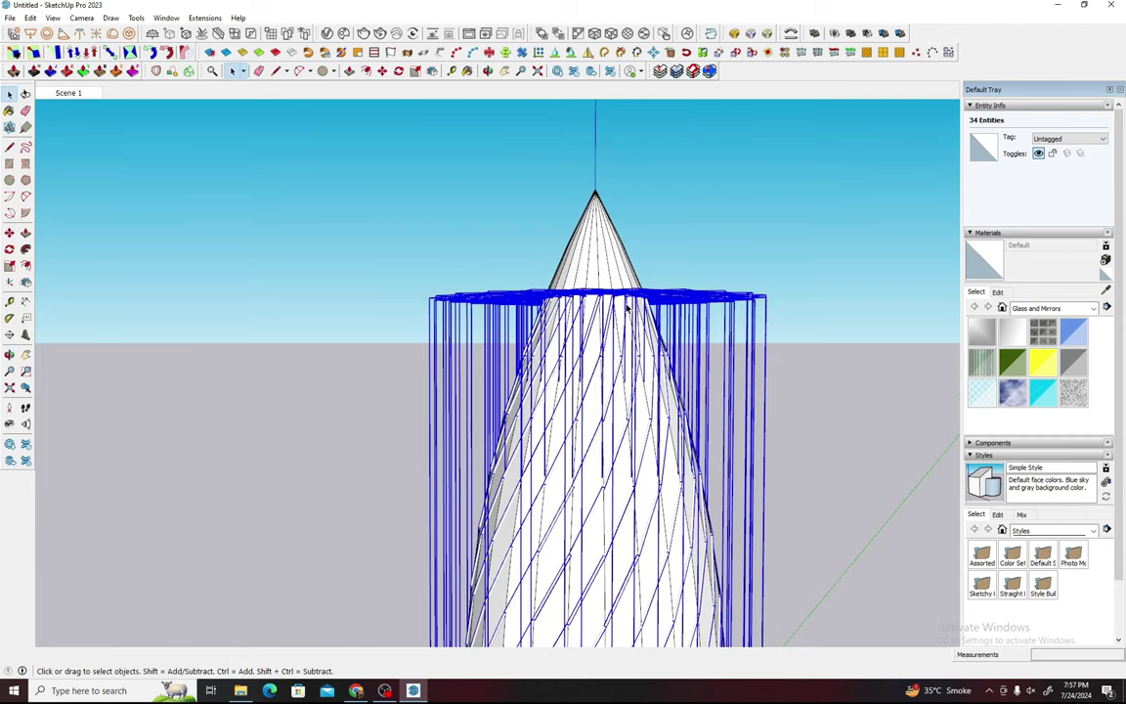
scroll(626, 306, "up", 1)
scroll(621, 301, "up", 1)
scroll(613, 303, "up", 1)
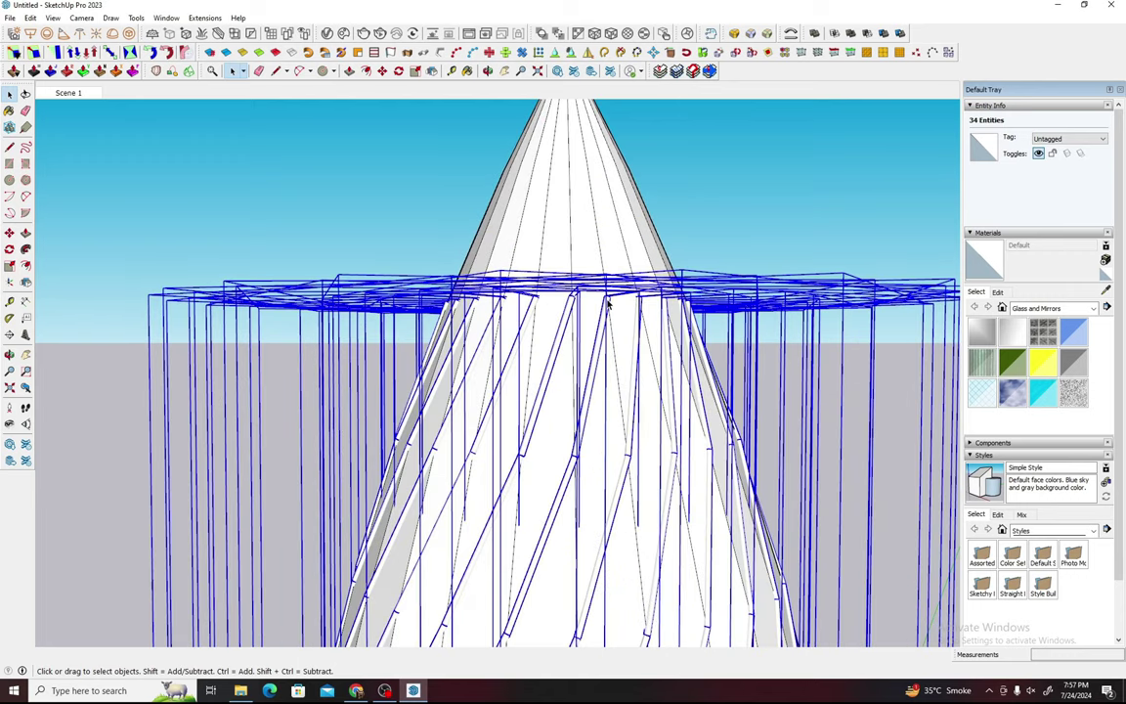
Step: Combine the selected spiral strips into one group with Make Group
right_click(607, 305)
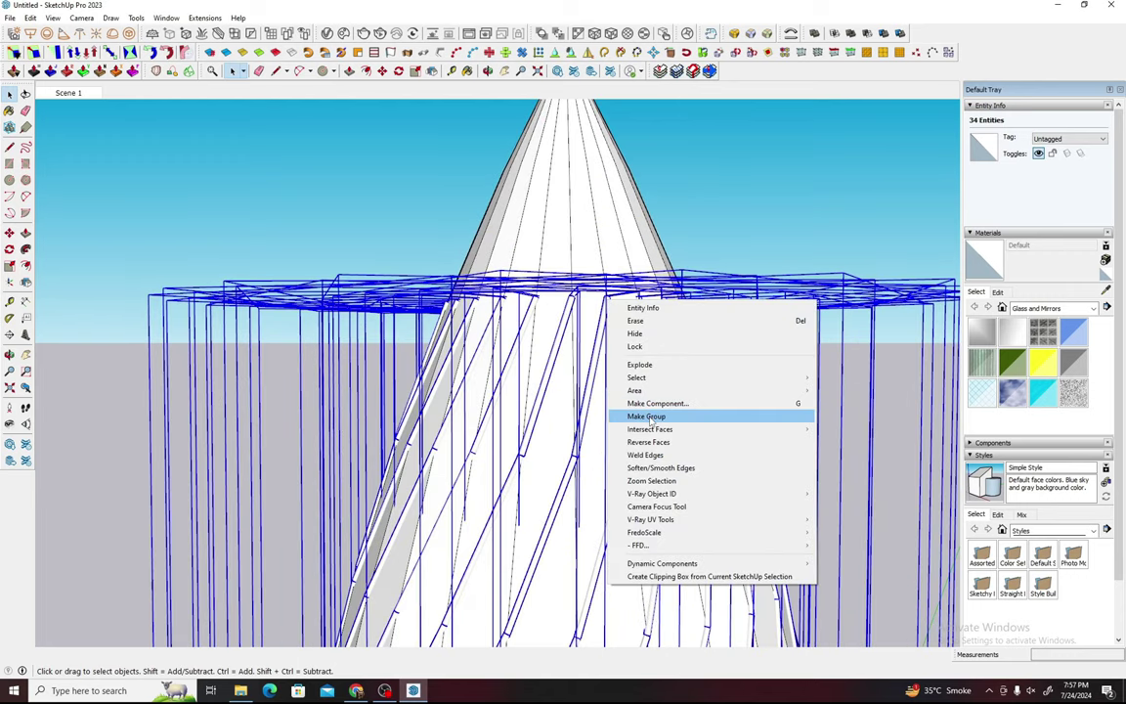
left_click(649, 418)
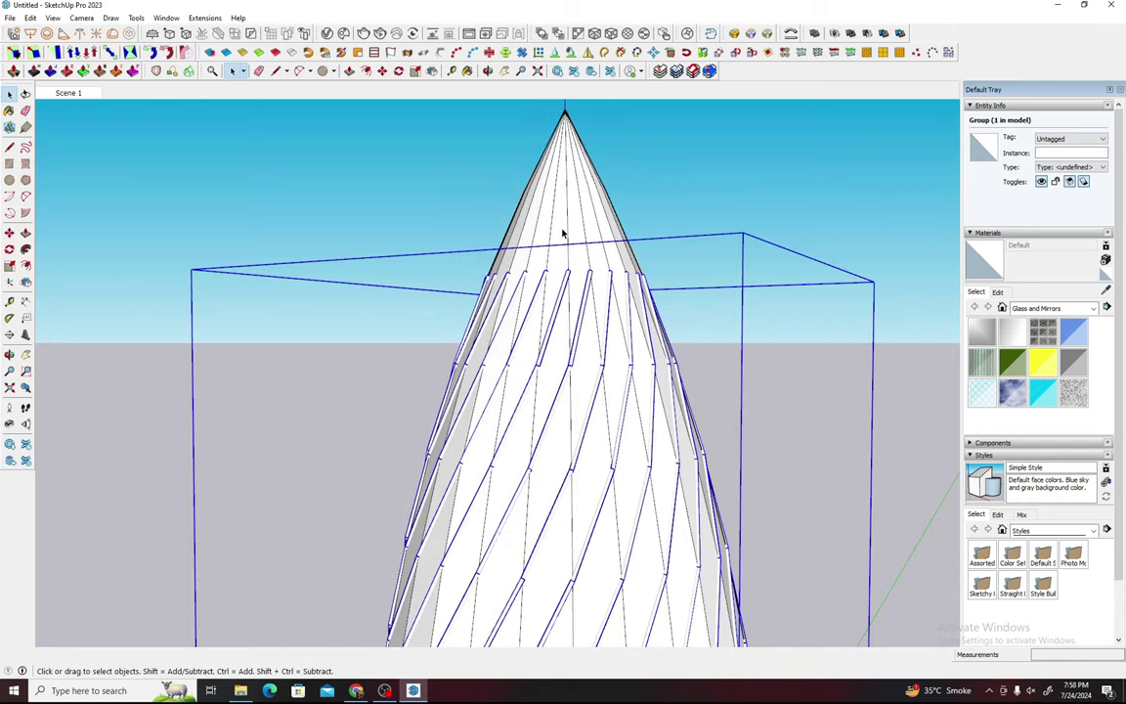
scroll(558, 478, "down", 4)
key("q")
scroll(554, 481, "up", 4)
scroll(554, 481, "up", 2)
Step: Rotate-copy the strip group about the base circle's centre
middle_click_drag(528, 477, 568, 301)
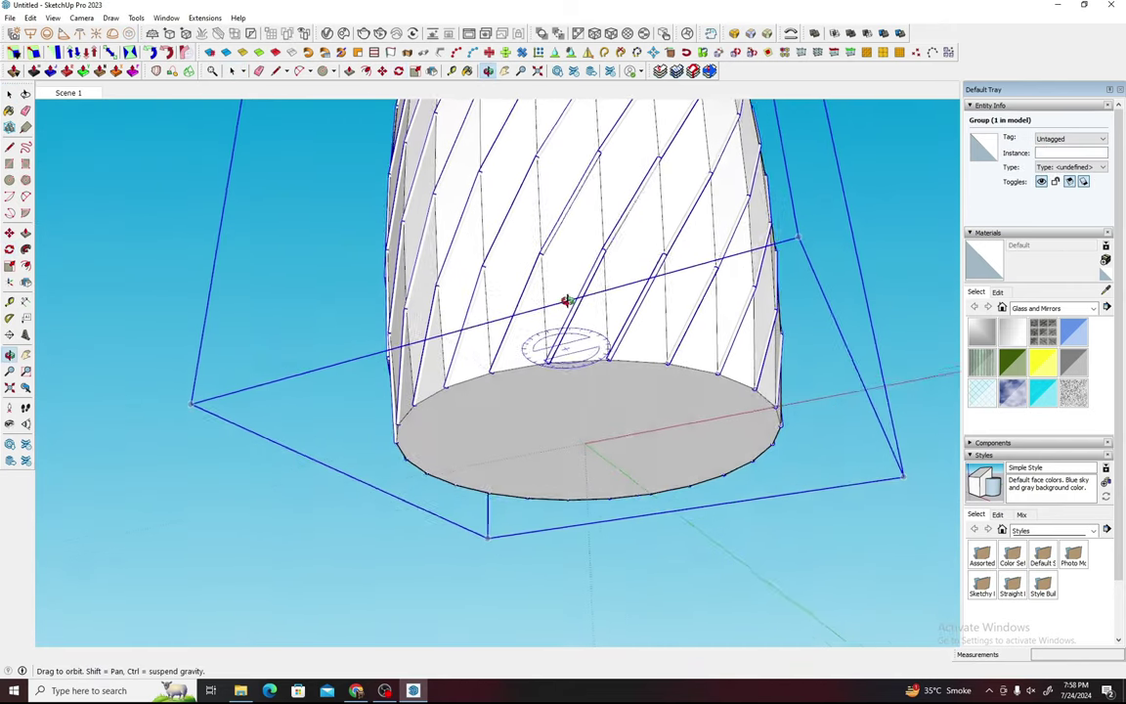
left_click(584, 442)
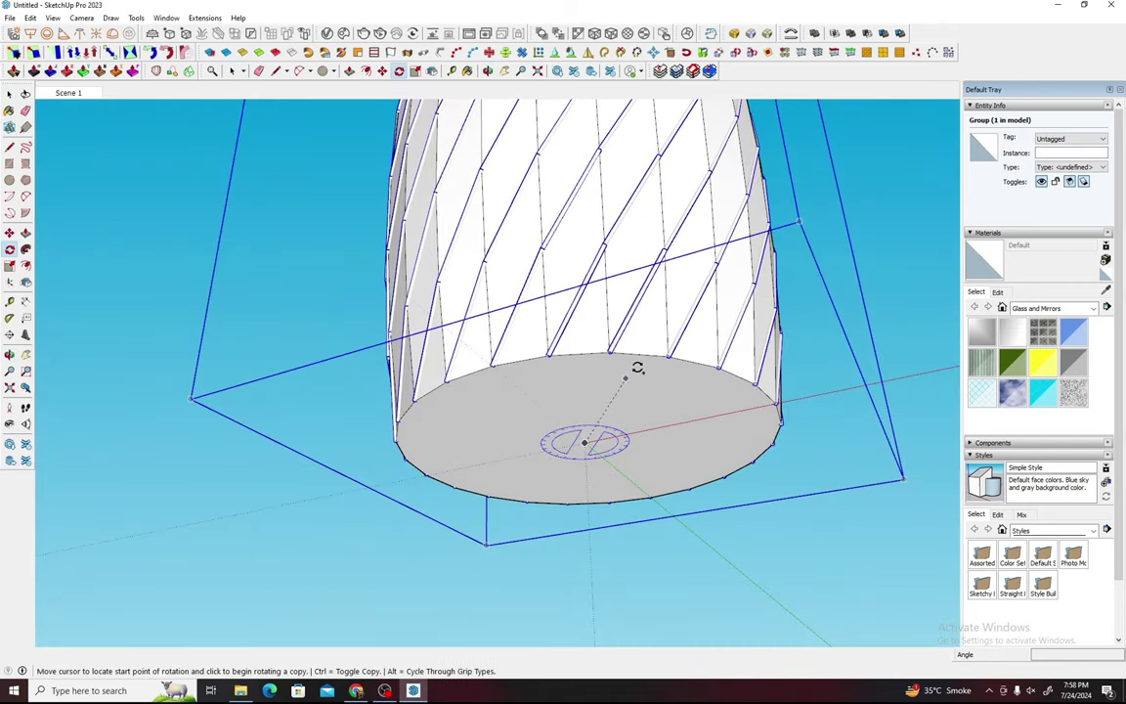
left_click(519, 361)
left_click(580, 354)
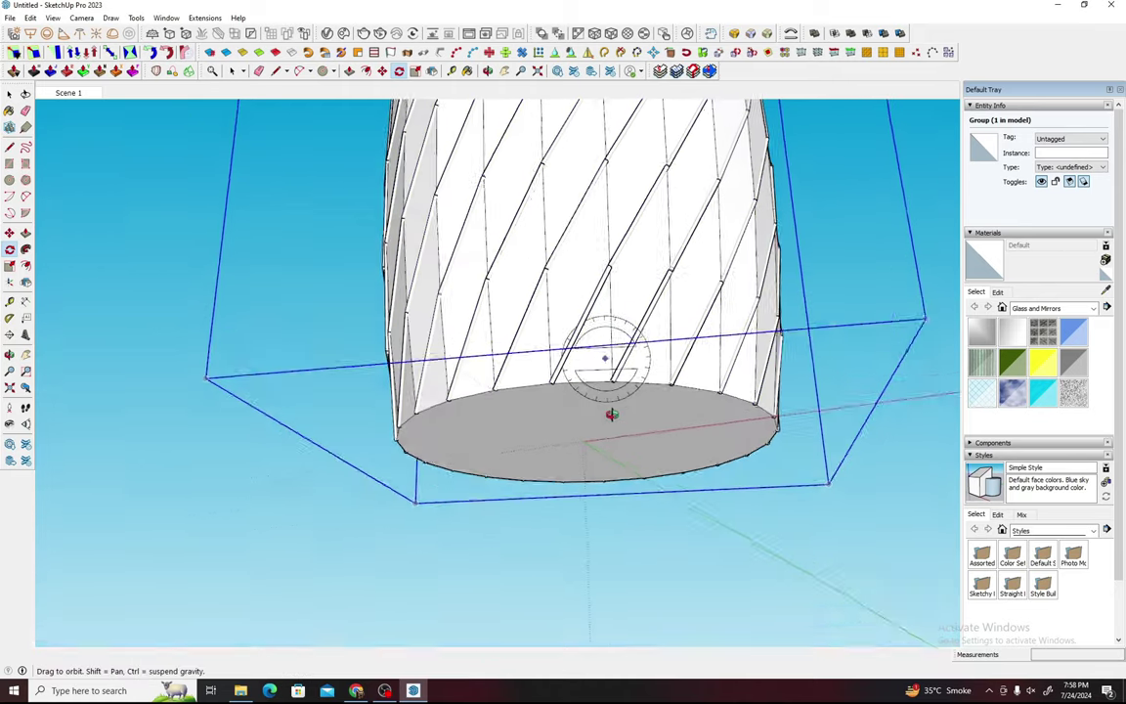
middle_click_drag(581, 354, 603, 577)
scroll(603, 578, "down", 3)
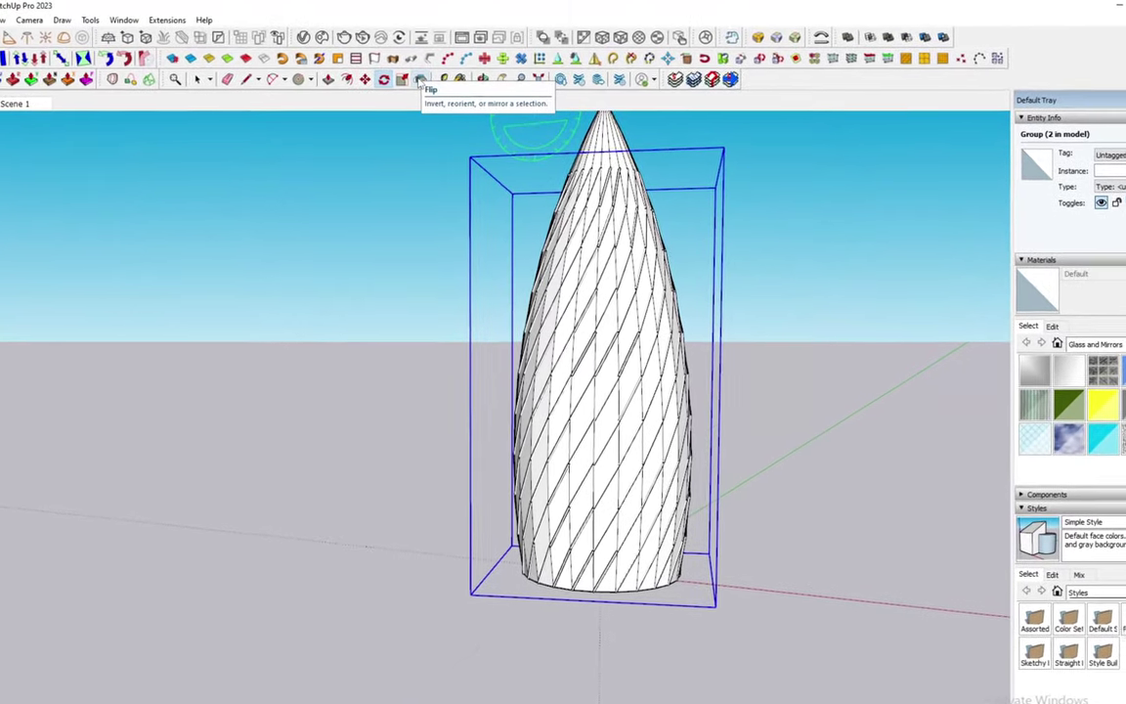
Step: Flip the copied strip group across the red plane
left_click(431, 74)
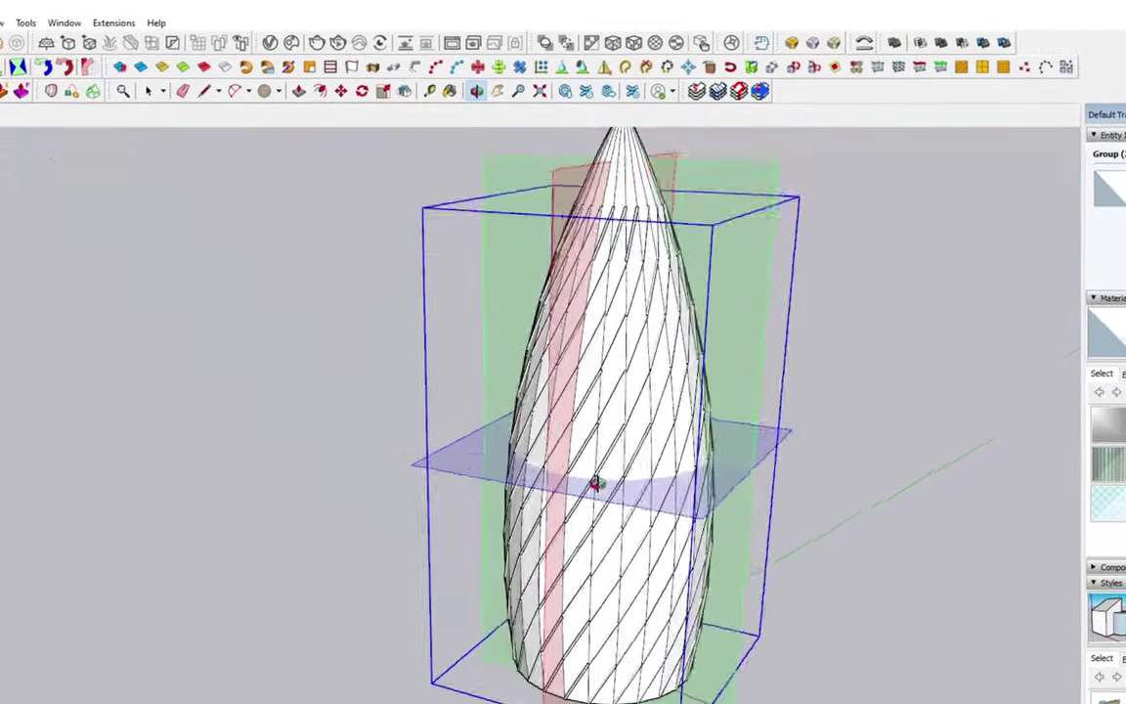
middle_click_drag(596, 483, 540, 215)
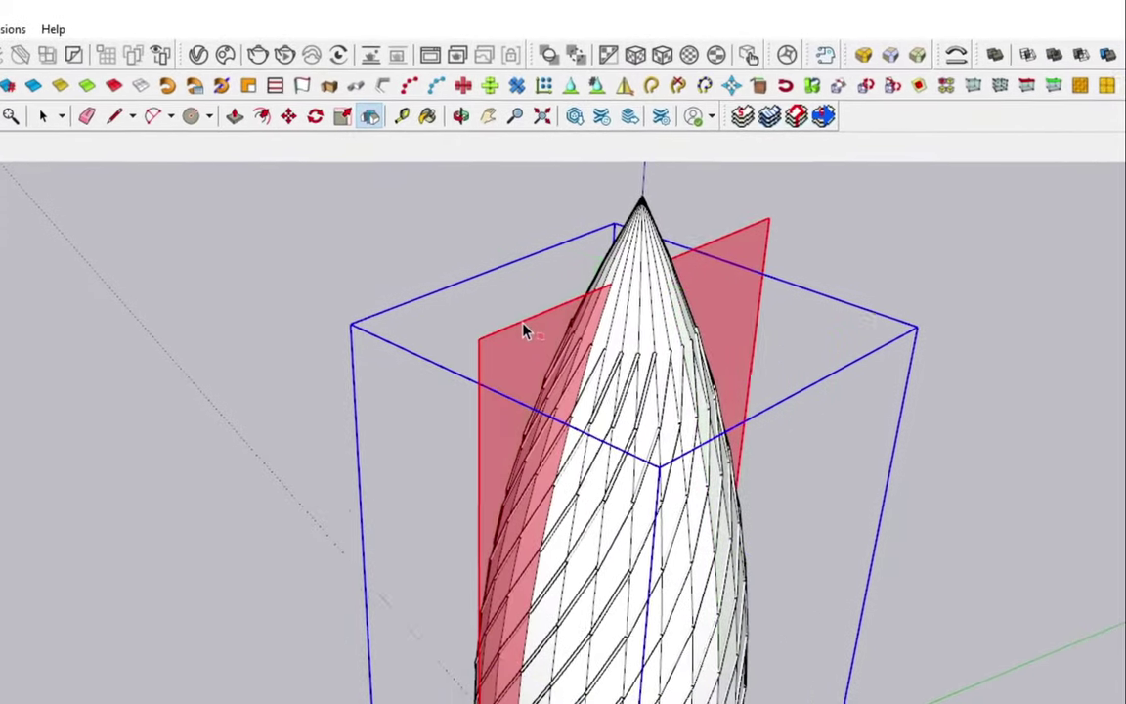
left_click(547, 337)
middle_click_drag(550, 339, 769, 401)
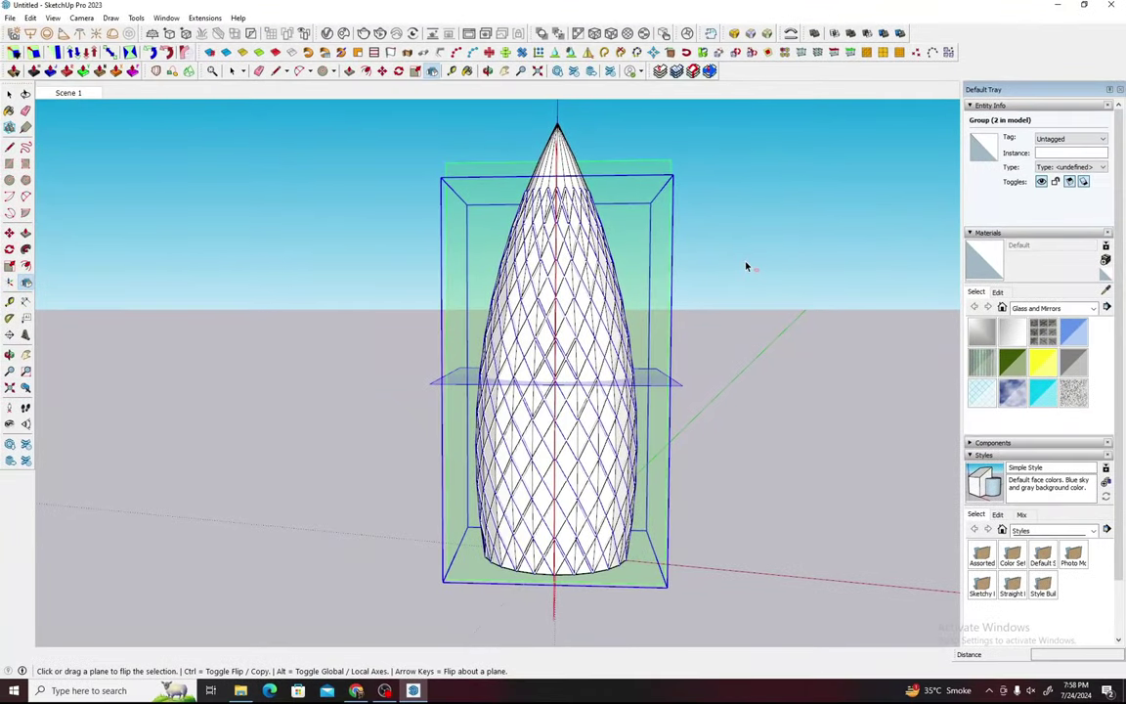
Step: Clear the selection and orbit to look down on the lattice
key("space")
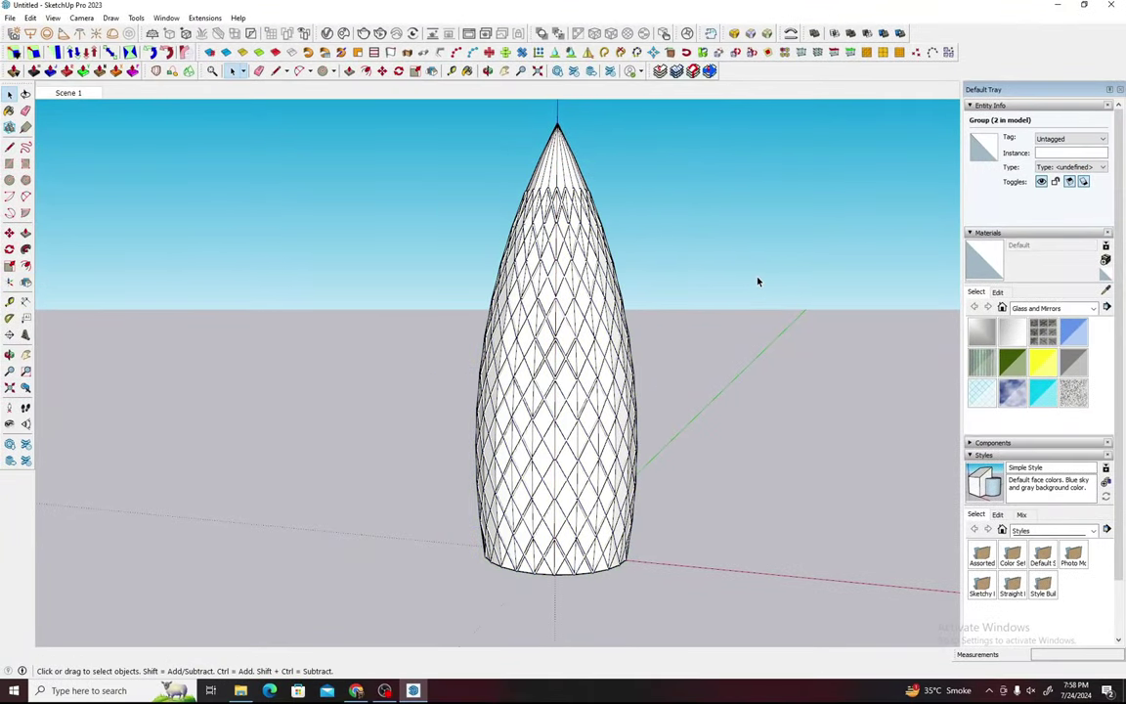
left_click(675, 343)
scroll(573, 414, "up", 3)
mouse_move(563, 483)
middle_mouse_down()
mouse_move(587, 464)
mouse_move(572, 417)
mouse_move(801, 264)
middle_mouse_up()
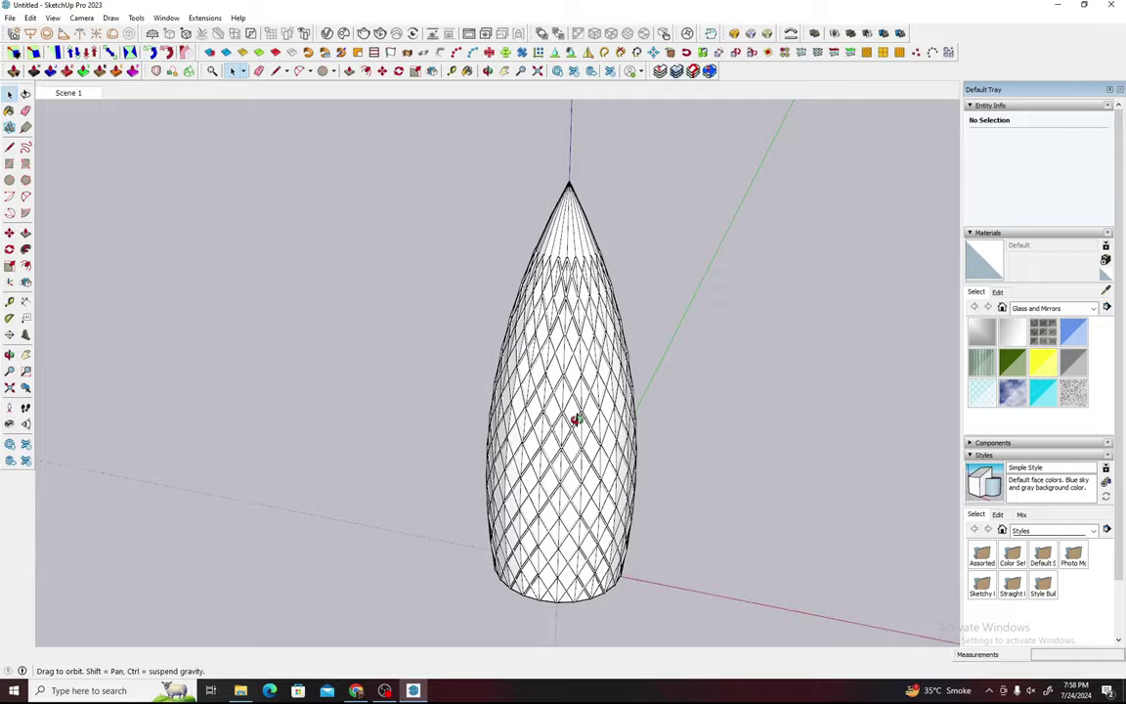
scroll(464, 581, "up", 3)
scroll(463, 581, "up", 2)
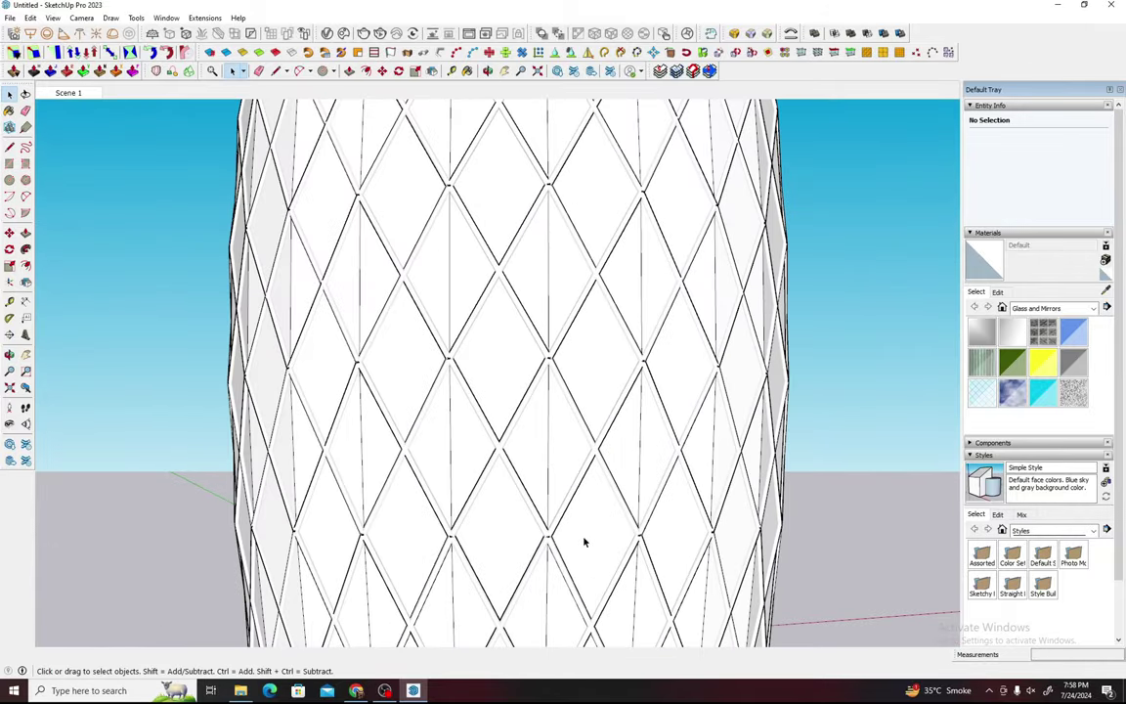
left_click(495, 490)
scroll(428, 521, "down", 3)
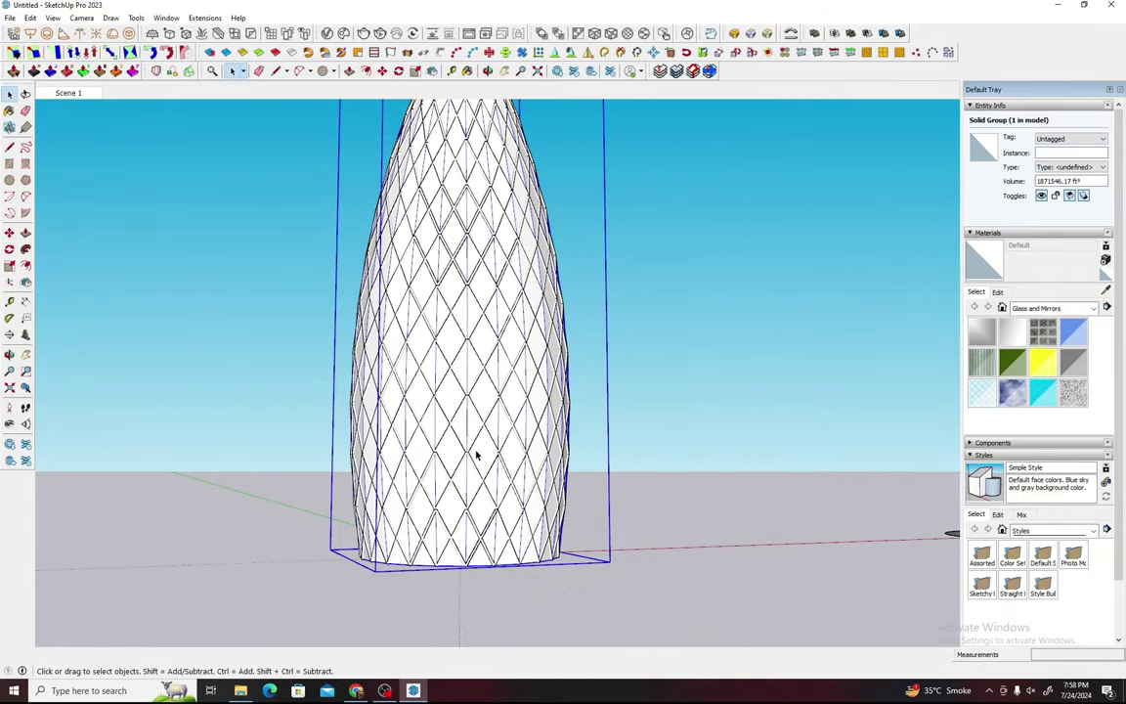
scroll(476, 455, "up", 2)
left_click(376, 690)
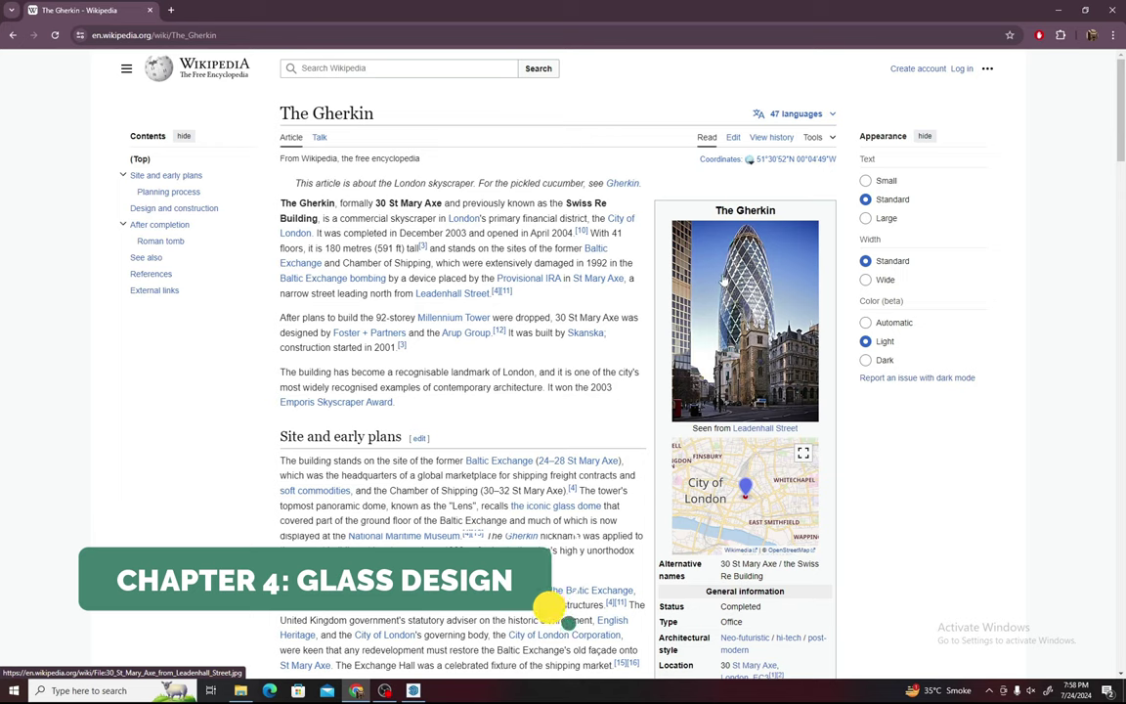
left_click(413, 690)
scroll(489, 470, "down", 1)
scroll(479, 499, "down", 1)
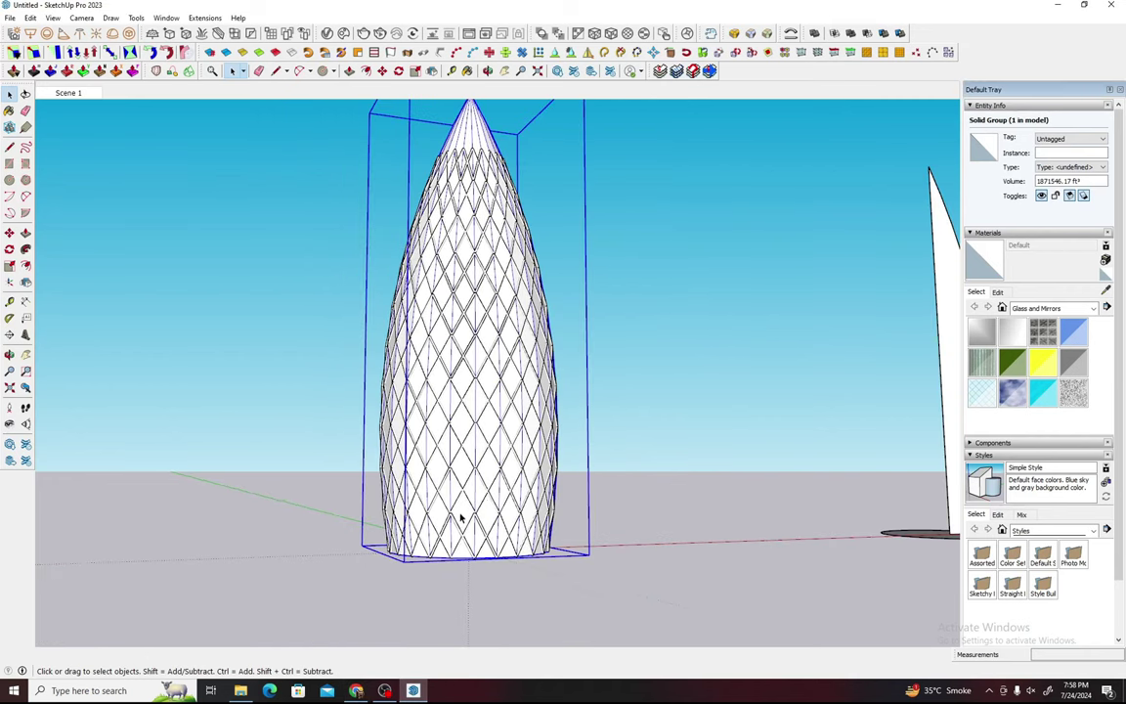
scroll(498, 494, "up", 3)
Step: Add the second group to the selection and explode both groups
left_click(485, 478, "shift")
right_click(487, 476)
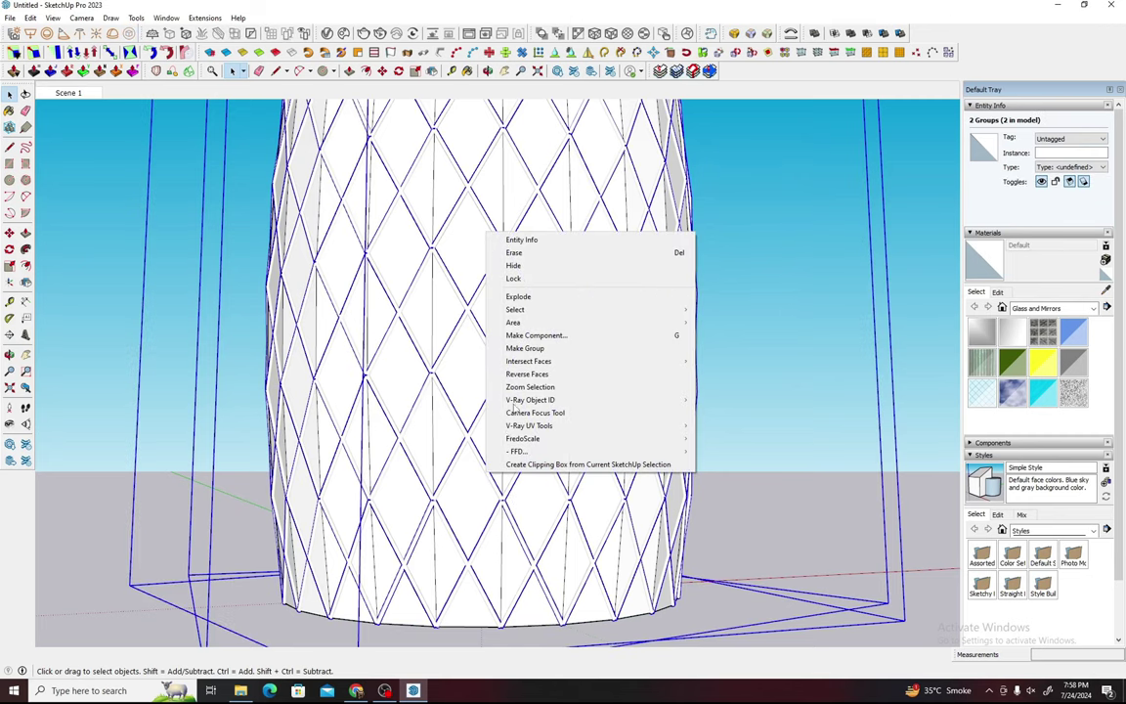
left_click(518, 296)
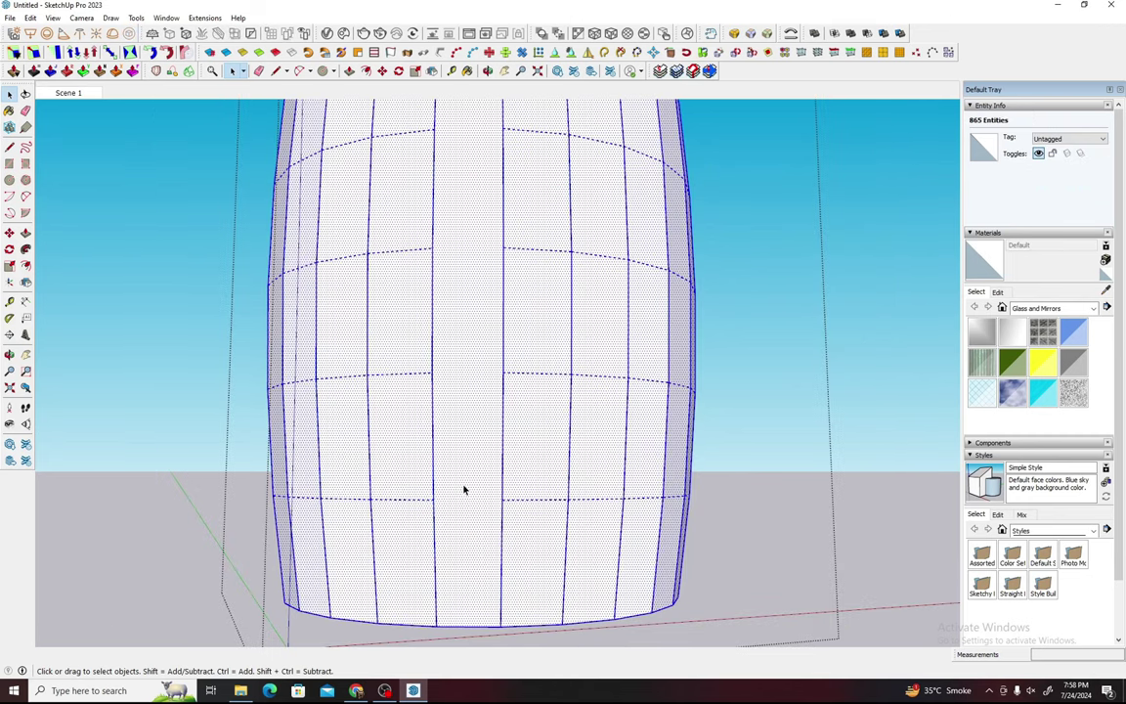
left_click(113, 126)
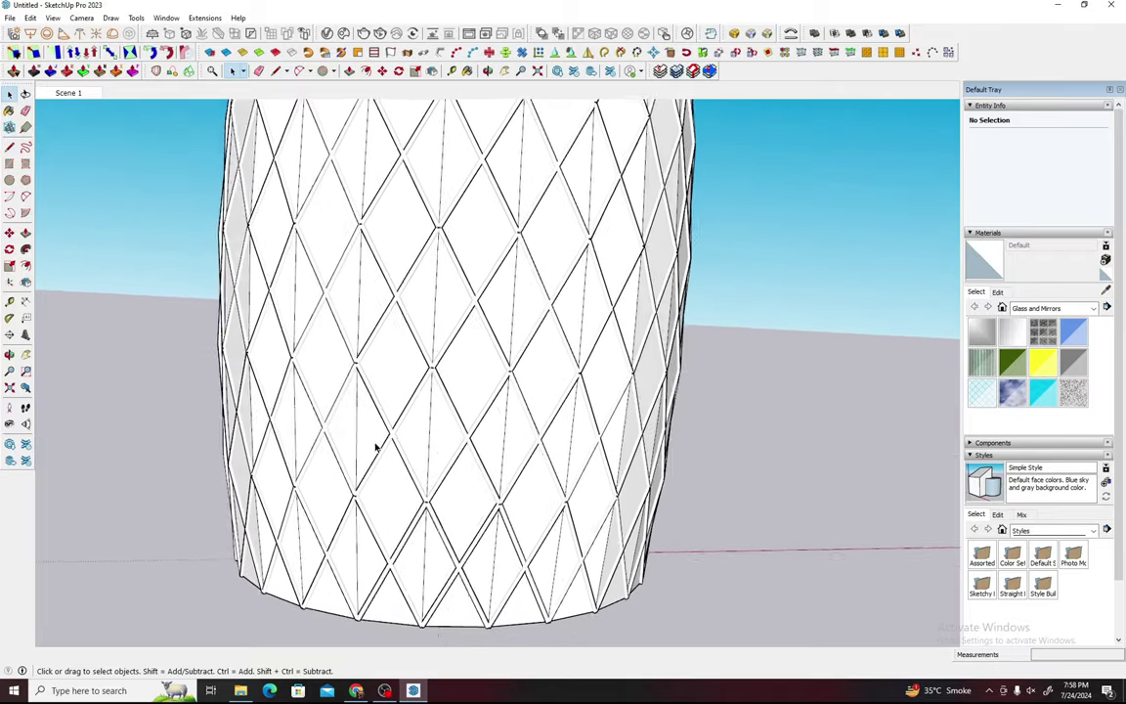
Step: Select the diamond-patterned barrel group
mouse_move(375, 446)
middle_mouse_down()
mouse_move(441, 548)
mouse_move(303, 497)
middle_mouse_up()
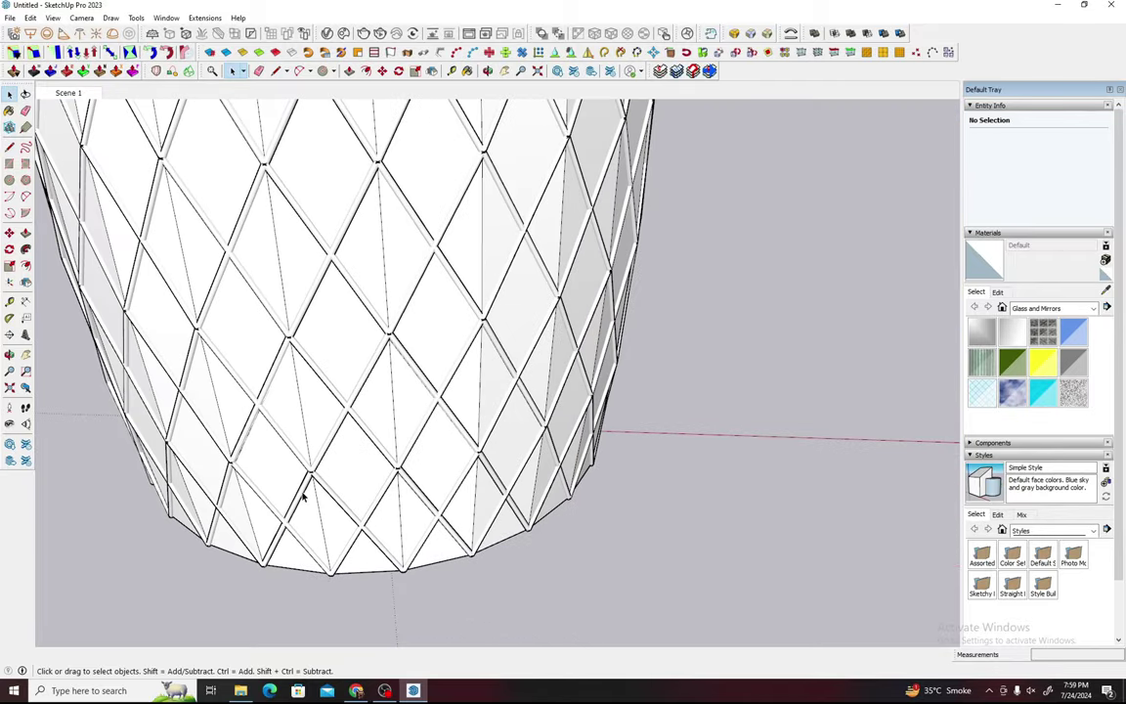
left_click(297, 501)
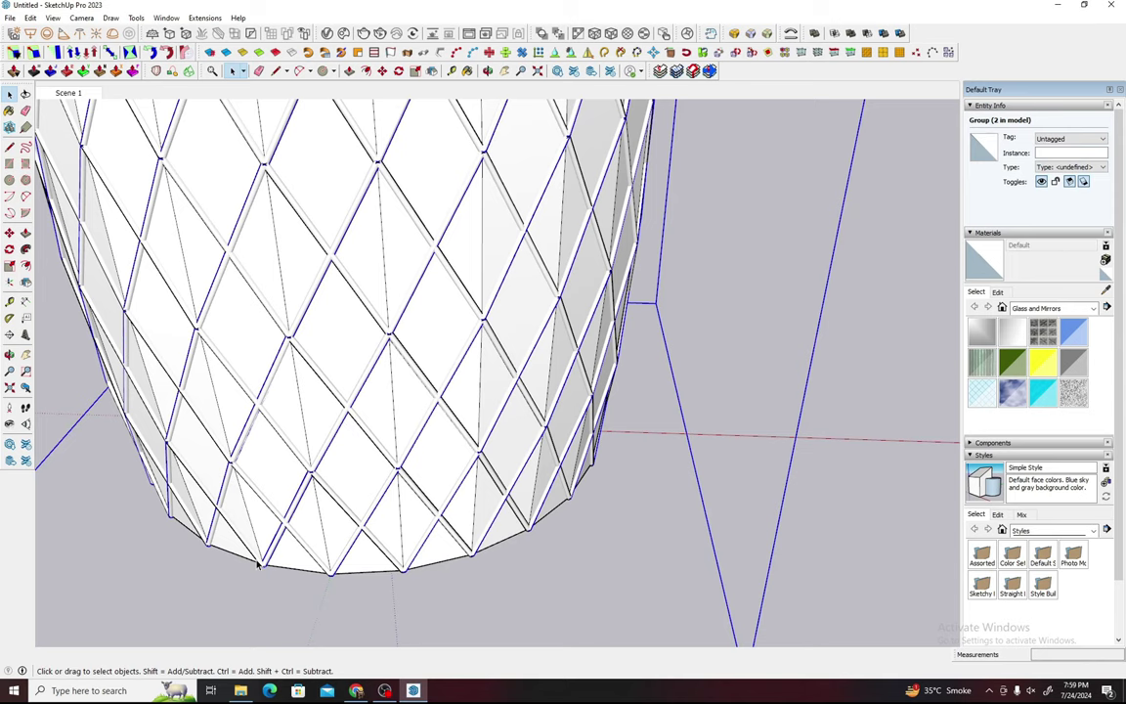
middle_click_drag(258, 564, 321, 502)
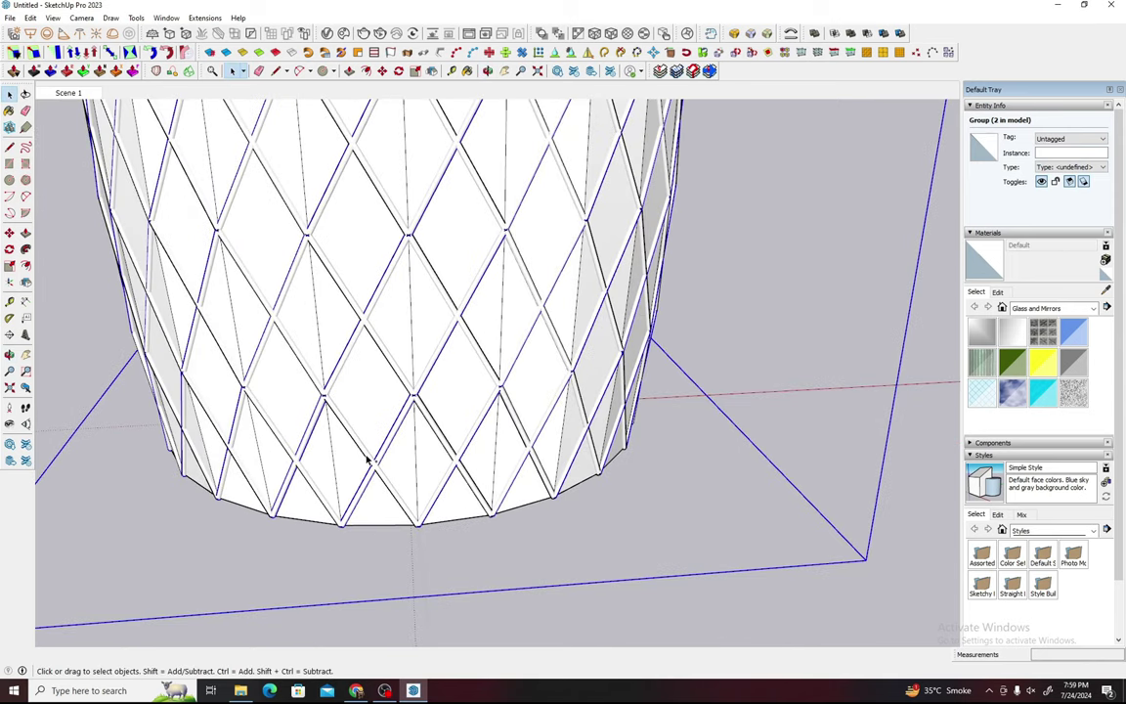
Step: Explode the barrel group and draw a line segment from its ring
right_click(430, 453)
left_click(477, 505)
key("l")
middle_click_drag(422, 389, 501, 254)
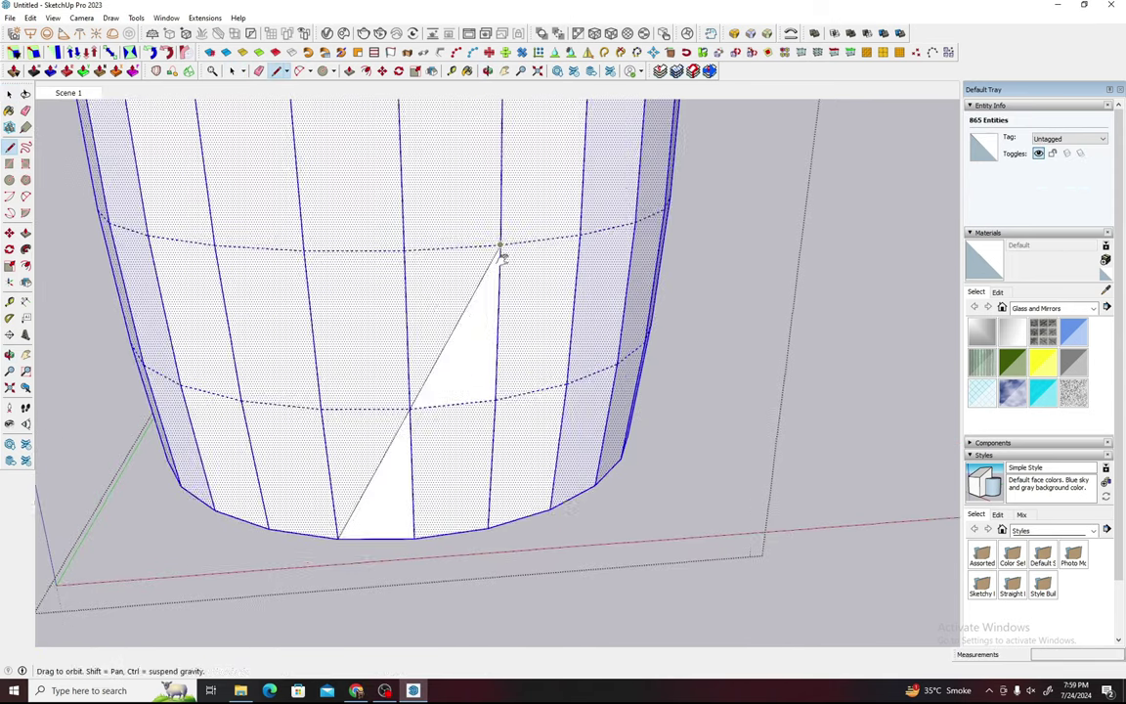
scroll(501, 254, "up", 5)
scroll(490, 297, "up", 2)
left_click(477, 308)
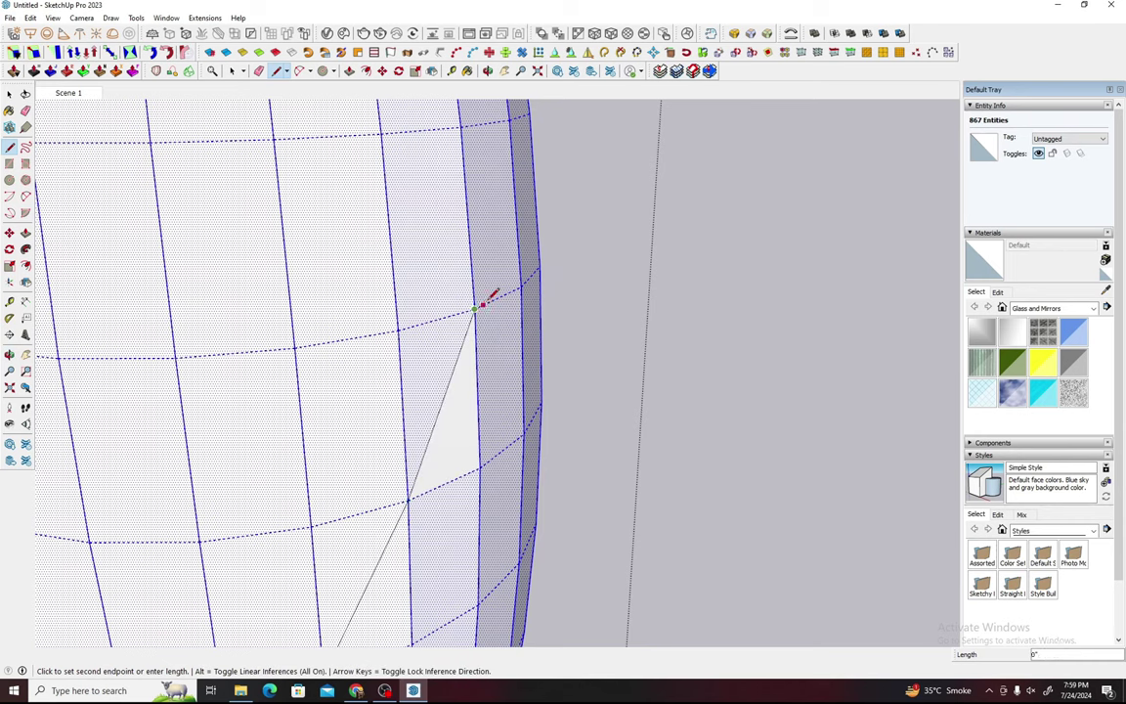
mouse_move(477, 308)
middle_mouse_down()
mouse_move(347, 448)
mouse_move(409, 359)
mouse_move(374, 397)
mouse_move(382, 472)
middle_mouse_up()
left_click(388, 387)
Step: Erase the tubular diagrid lattice group from the tower
middle_click_drag(327, 296, 381, 345)
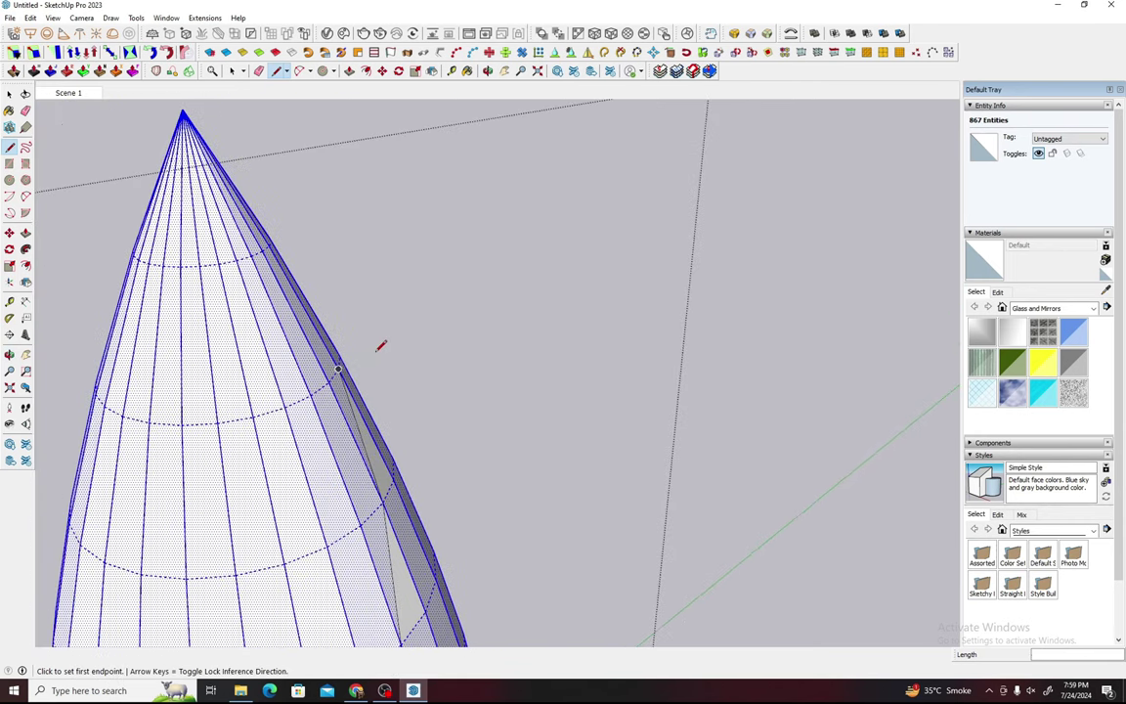
key("space")
scroll(244, 195, "up", 5)
scroll(365, 259, "up", 3)
scroll(460, 413, "up", 2)
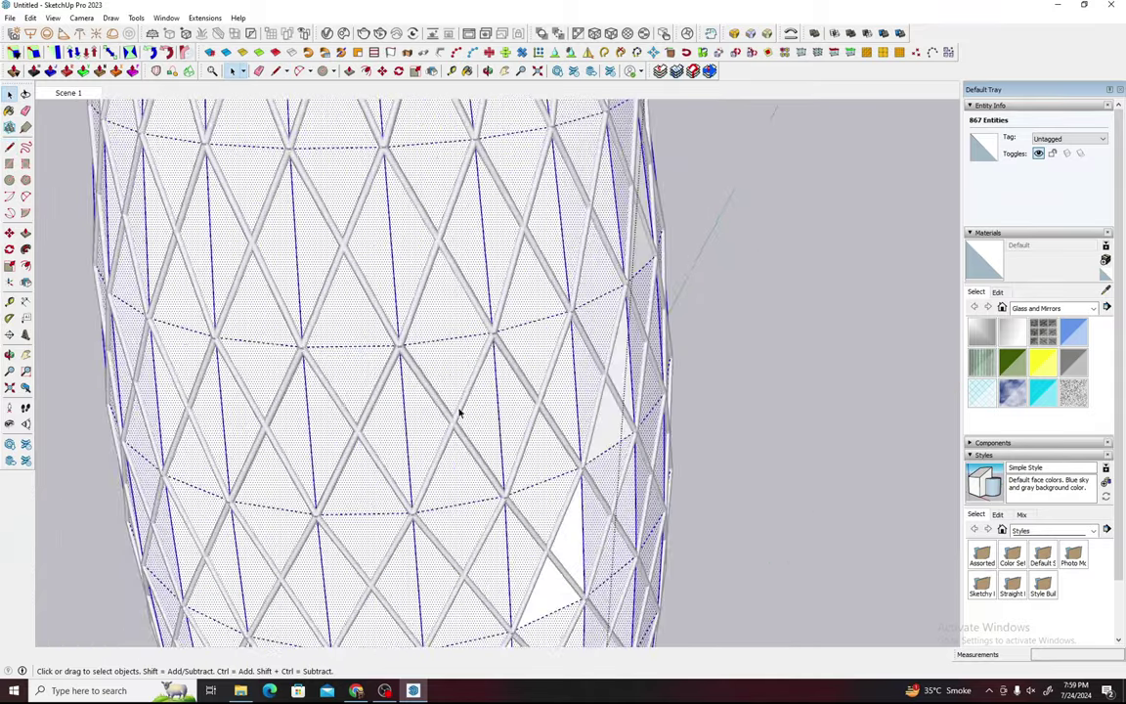
middle_click_drag(459, 412, 458, 465)
scroll(457, 465, "down", 3)
scroll(458, 465, "down", 5)
scroll(481, 188, "up", 3)
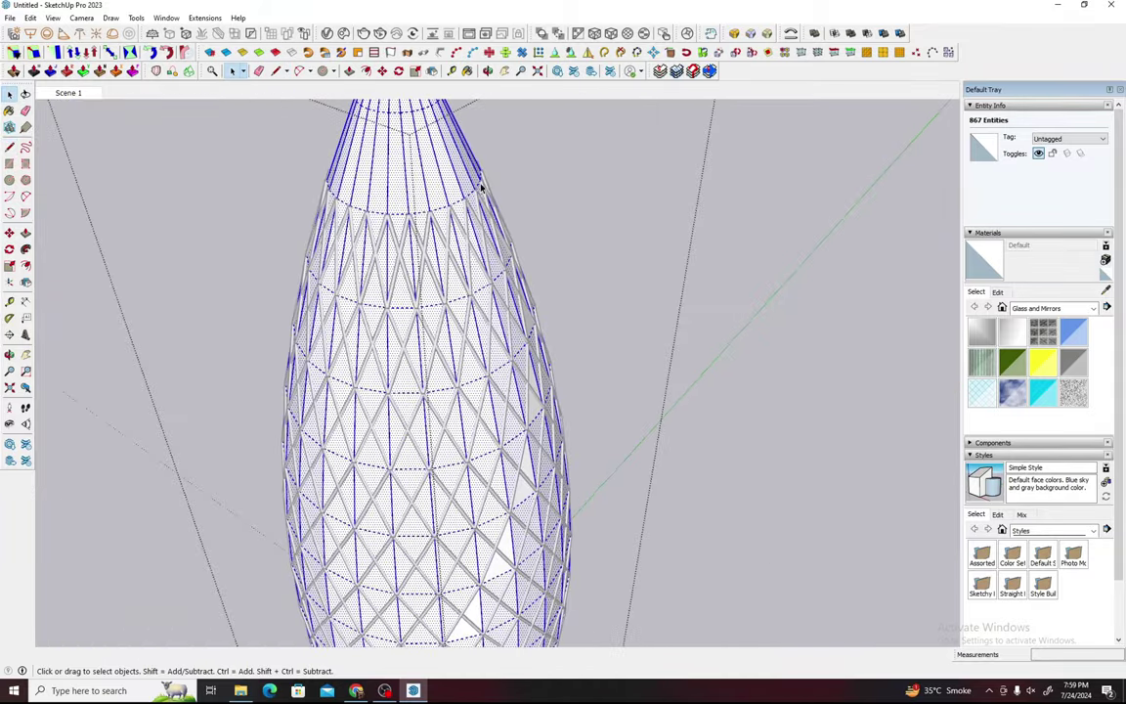
scroll(481, 188, "up", 3)
scroll(468, 216, "up", 2)
left_click(506, 170)
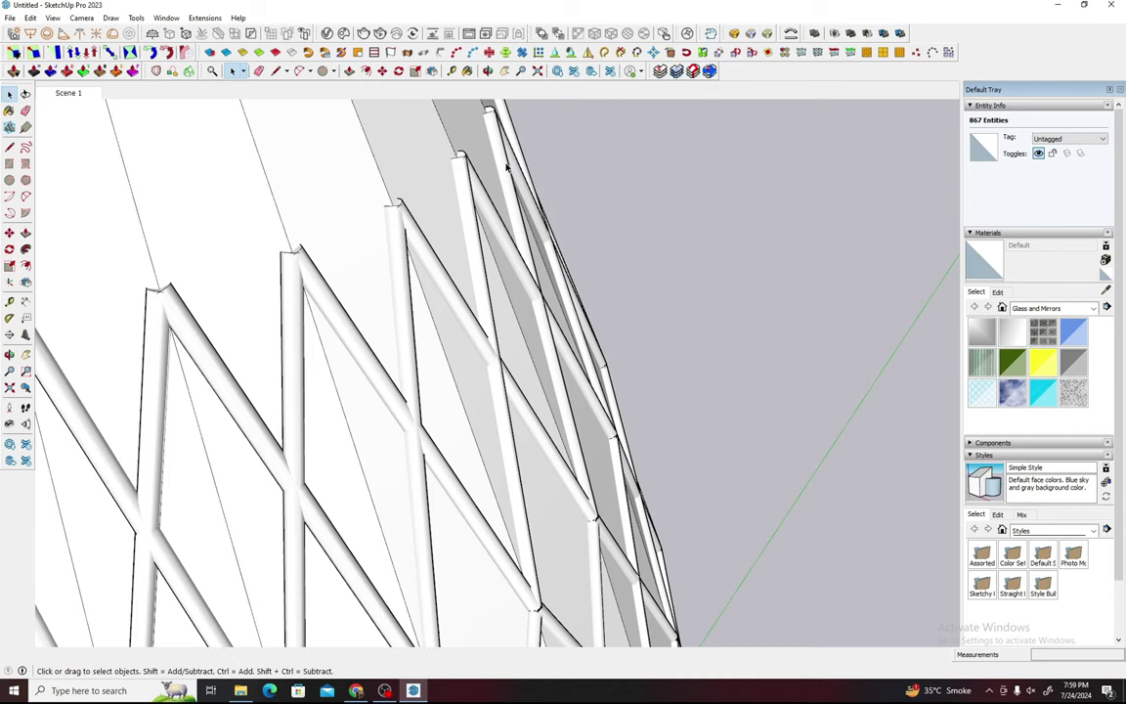
right_click(486, 202)
left_click(502, 218)
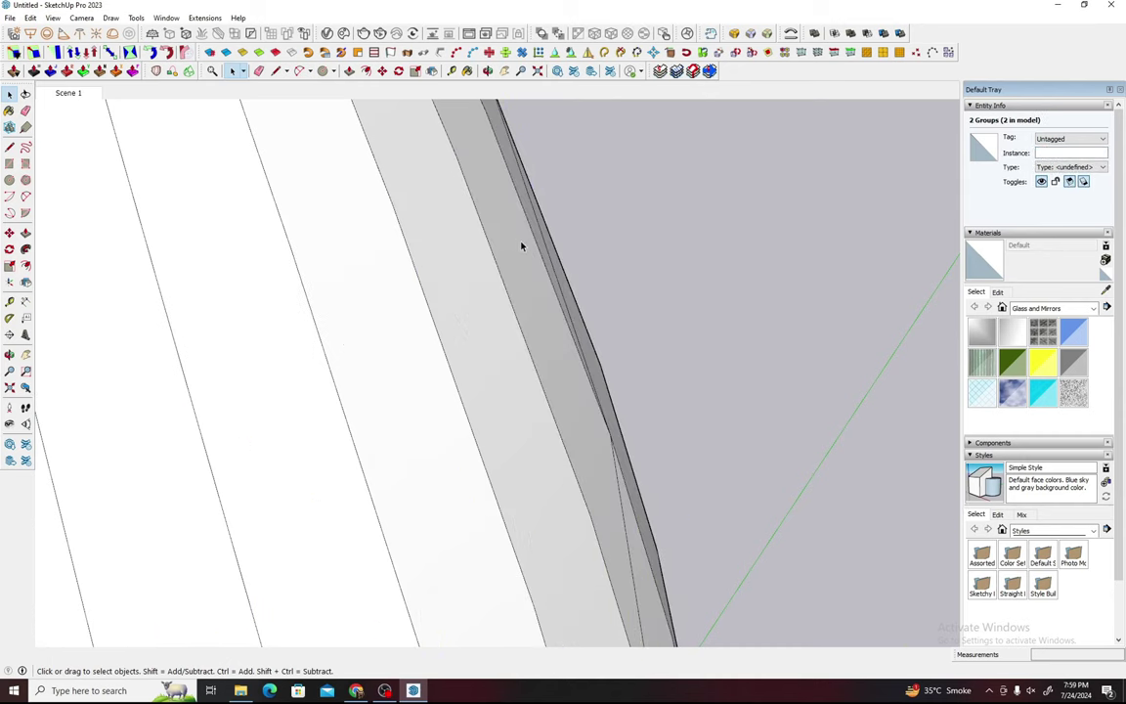
Step: Select all, then select the full diagonal line across the body
mouse_move(523, 244)
middle_mouse_down()
mouse_move(259, 246)
mouse_move(553, 382)
middle_mouse_up()
scroll(631, 235, "down", 1)
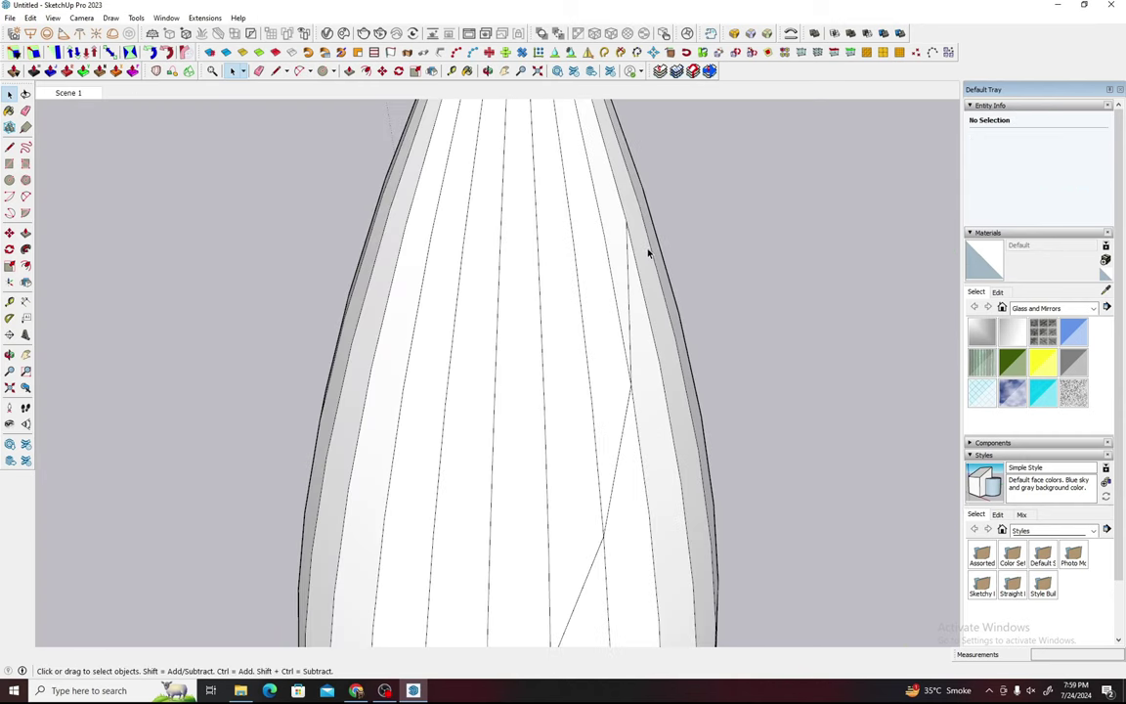
key("ctrl+a")
left_click(630, 330)
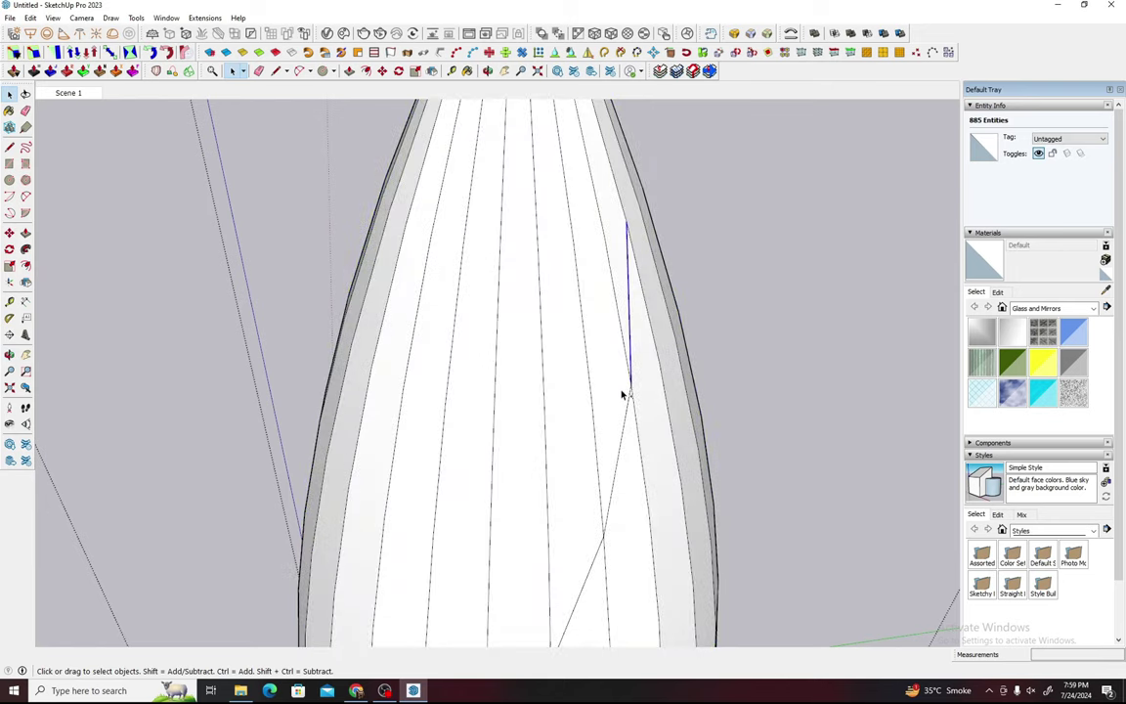
middle_click_drag(601, 505, 722, 152)
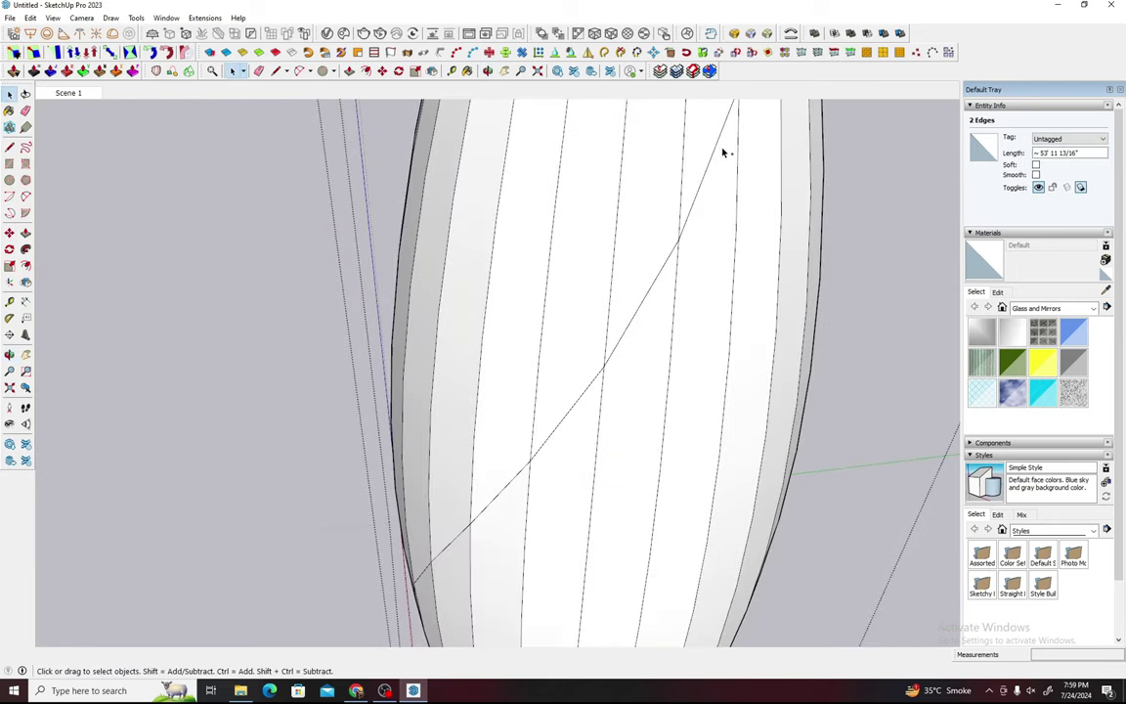
Step: Draw a line across the base from the diagonal's corner through its centre
middle_click_drag(499, 494, 606, 324)
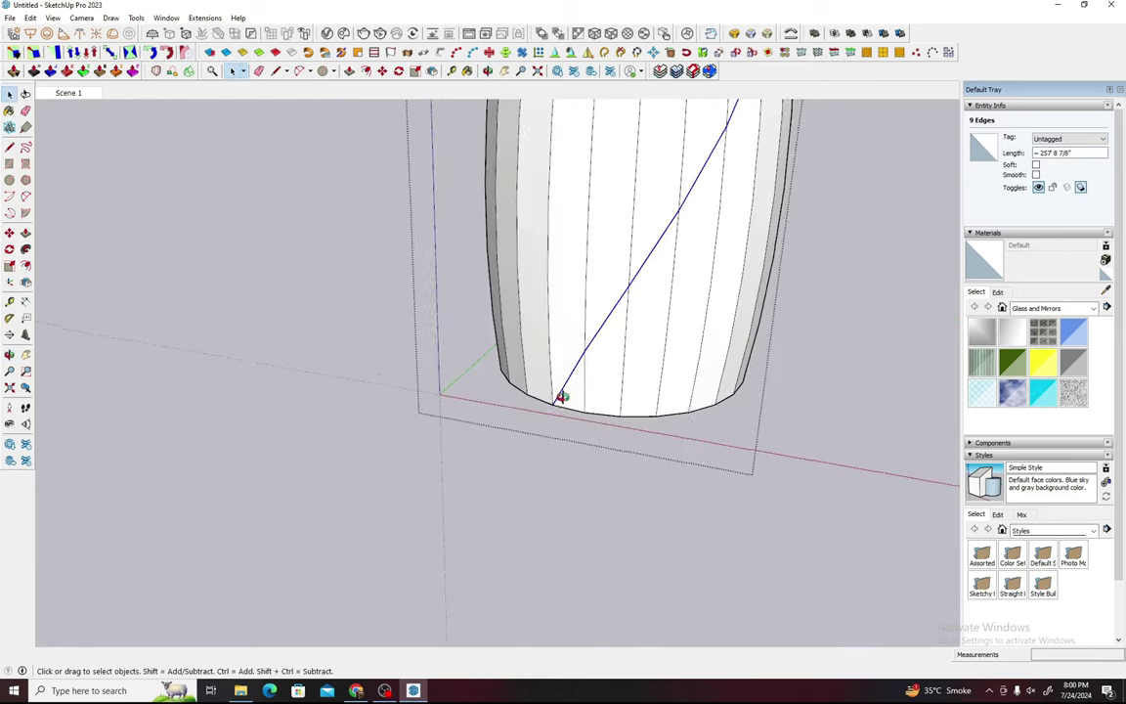
middle_click_drag(564, 394, 719, 101)
key("q")
middle_click_drag(593, 352, 593, 414)
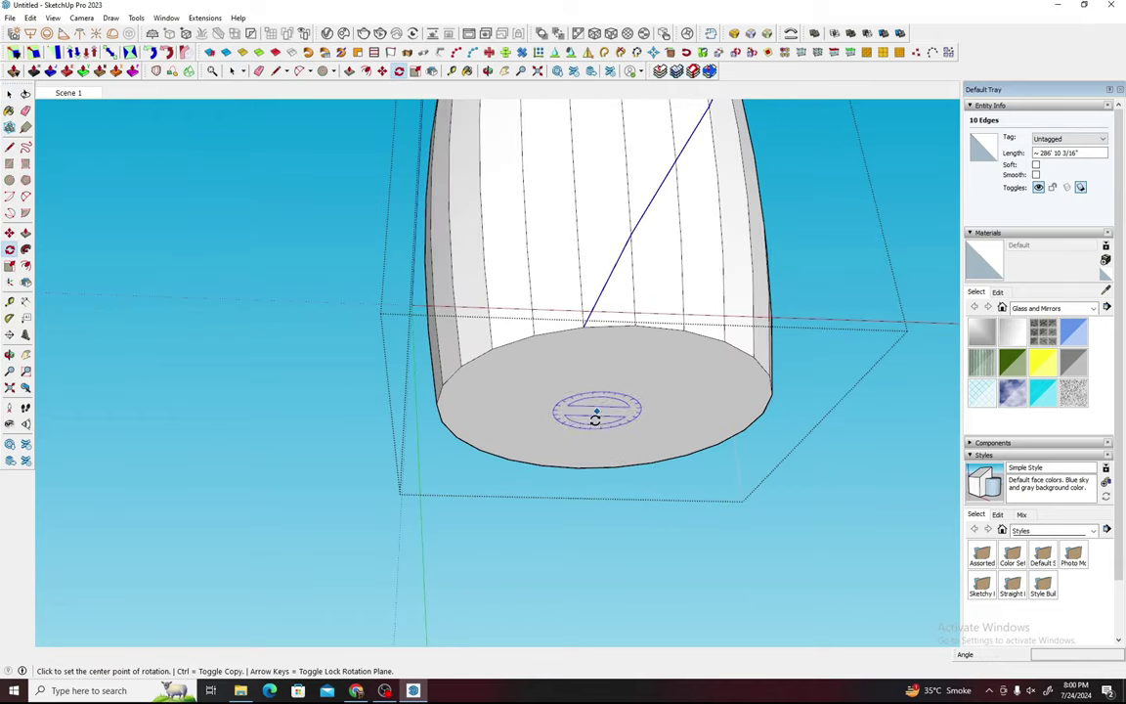
mouse_move(600, 466)
middle_mouse_down()
mouse_move(594, 347)
mouse_move(597, 365)
middle_mouse_up()
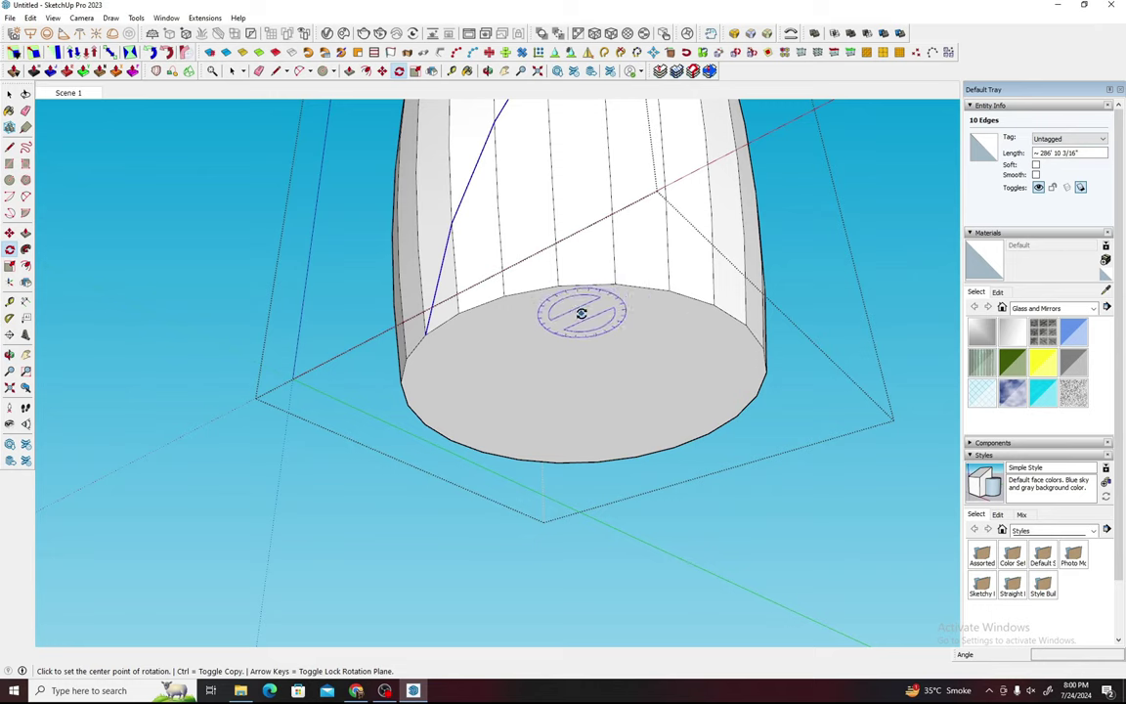
key("l")
left_click(425, 335)
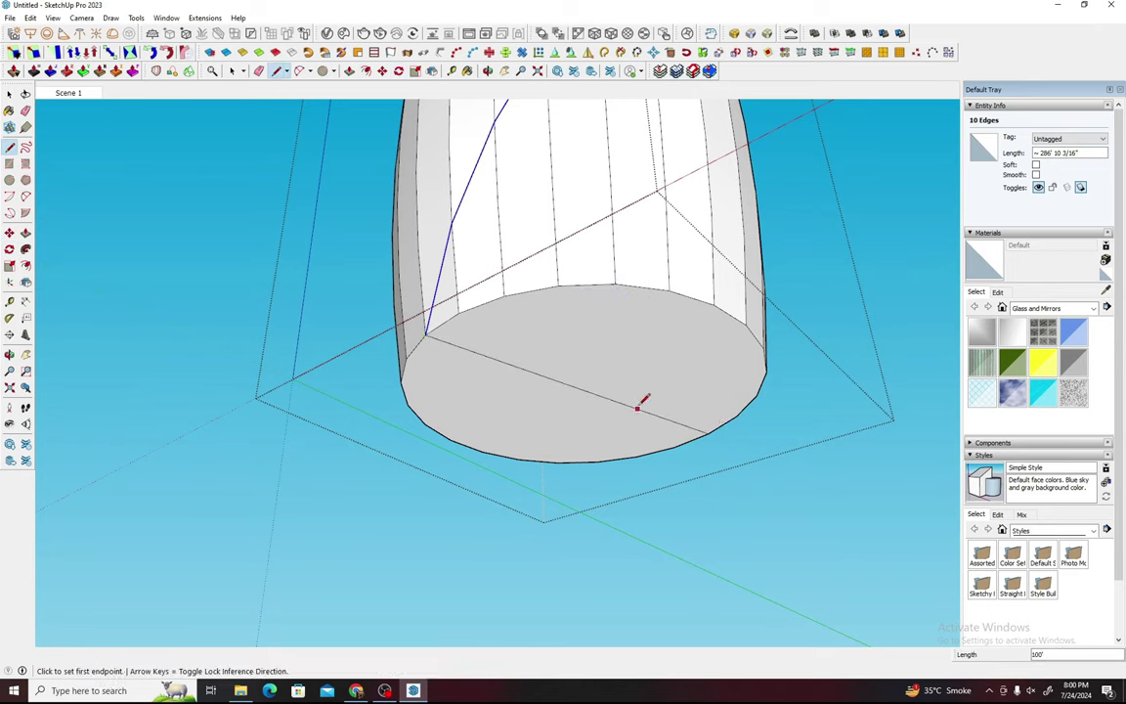
left_click(704, 430)
Step: Rotate-copy the diagonal edge 15° about the base midpoint
key("q")
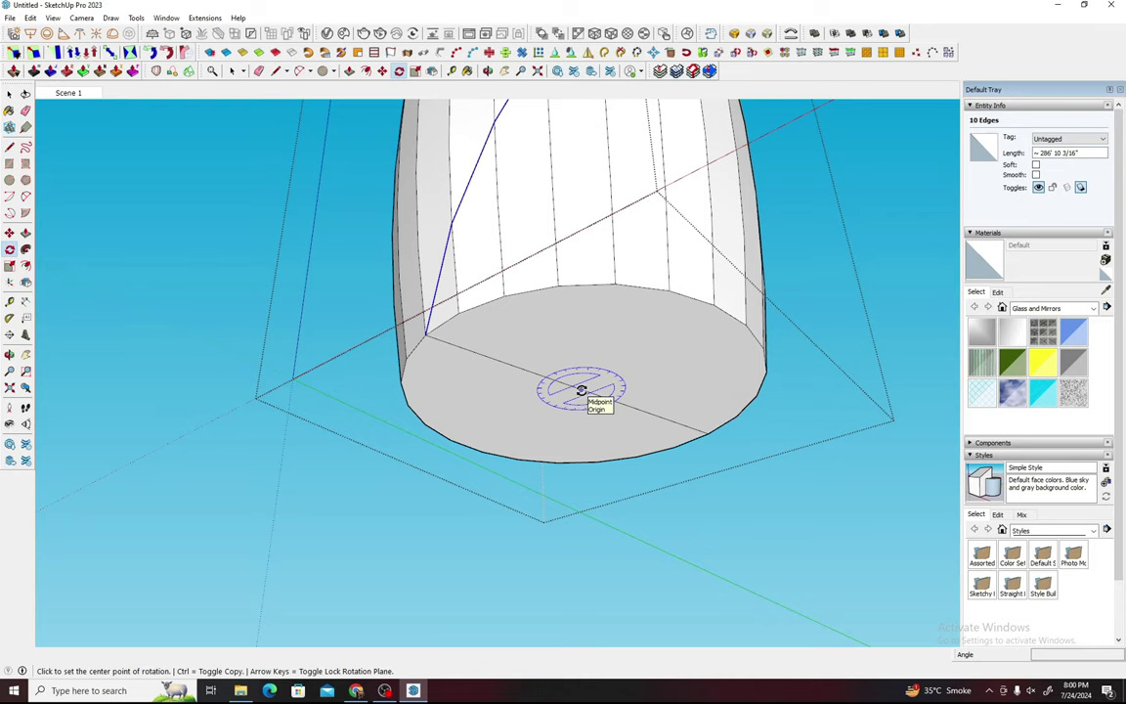
left_click(581, 389)
left_click(425, 335)
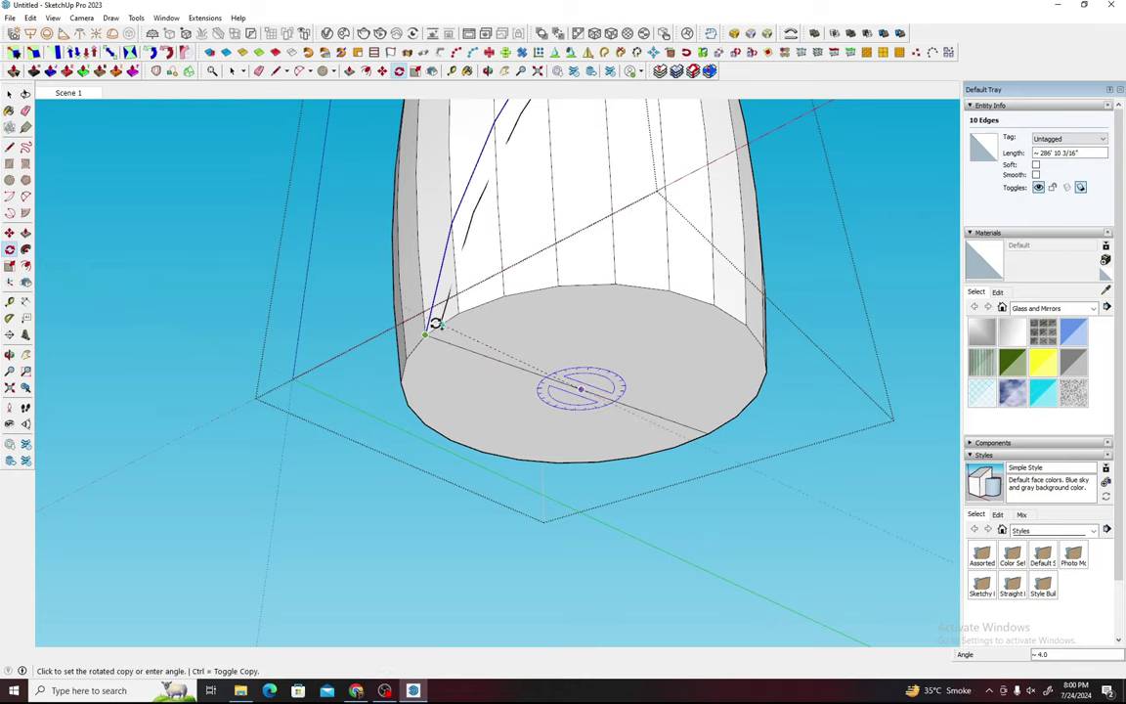
left_click(456, 310)
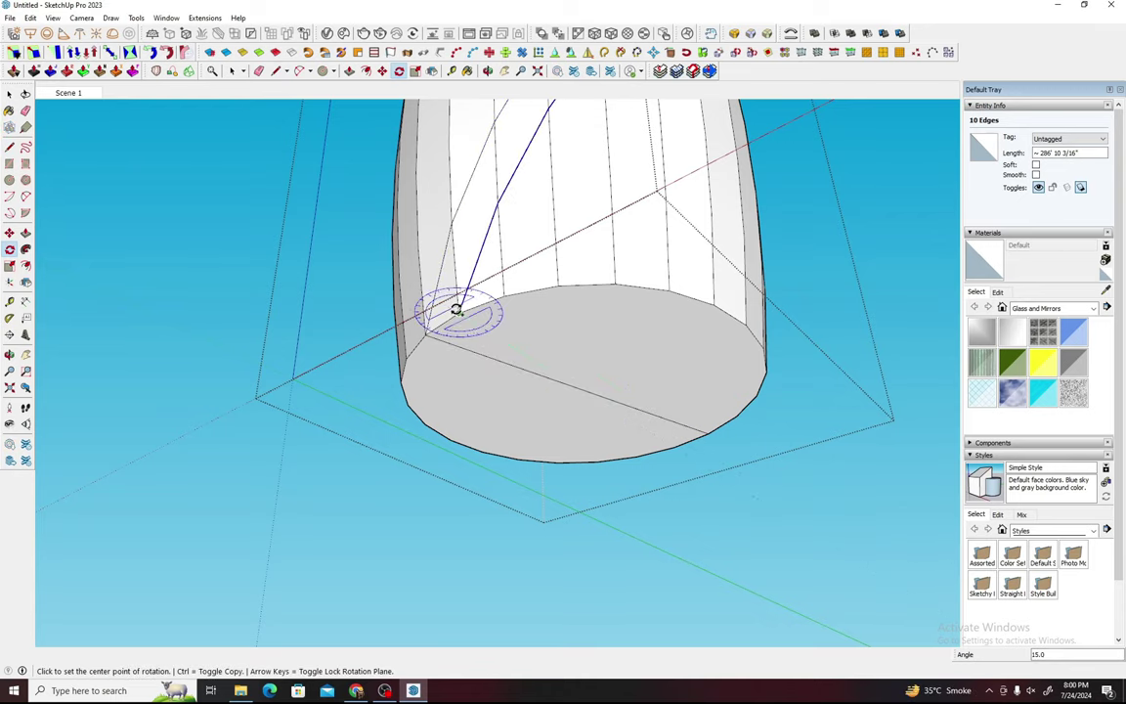
middle_click_drag(458, 313, 497, 415)
mouse_move(554, 269)
middle_mouse_down()
mouse_move(579, 179)
mouse_move(629, 264)
mouse_move(528, 390)
middle_mouse_up()
key("space")
left_click(588, 198)
scroll(528, 390, "up", 1)
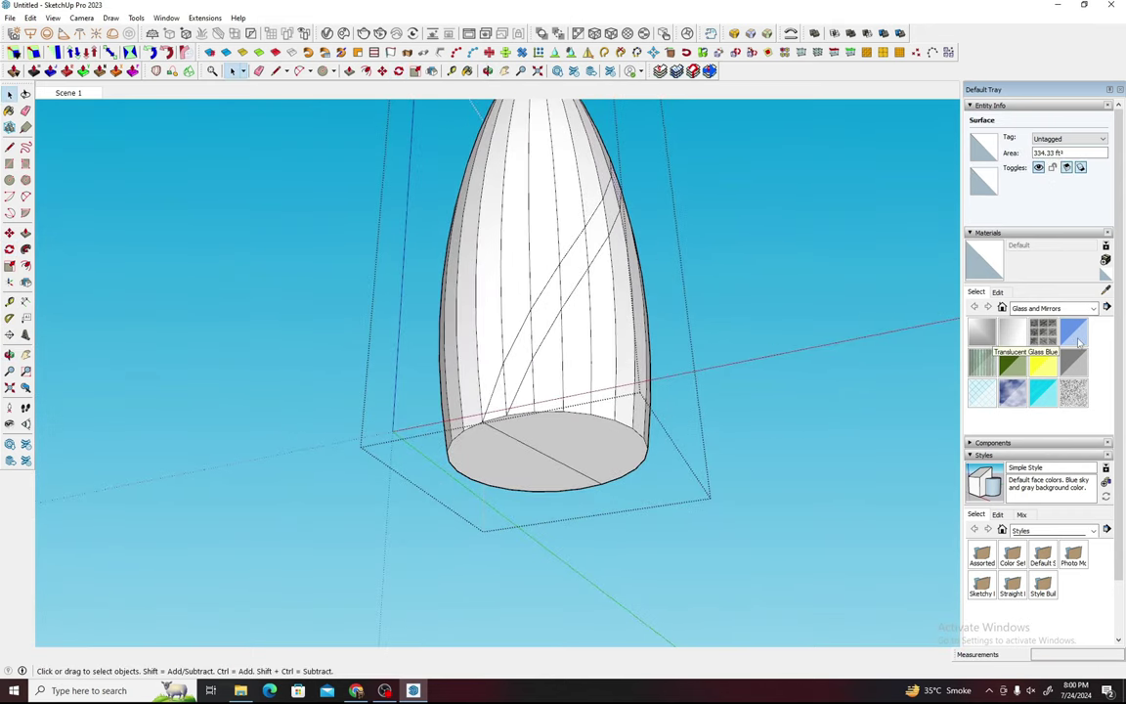
scroll(513, 381, "up", 1)
left_click(578, 269, "ctrl")
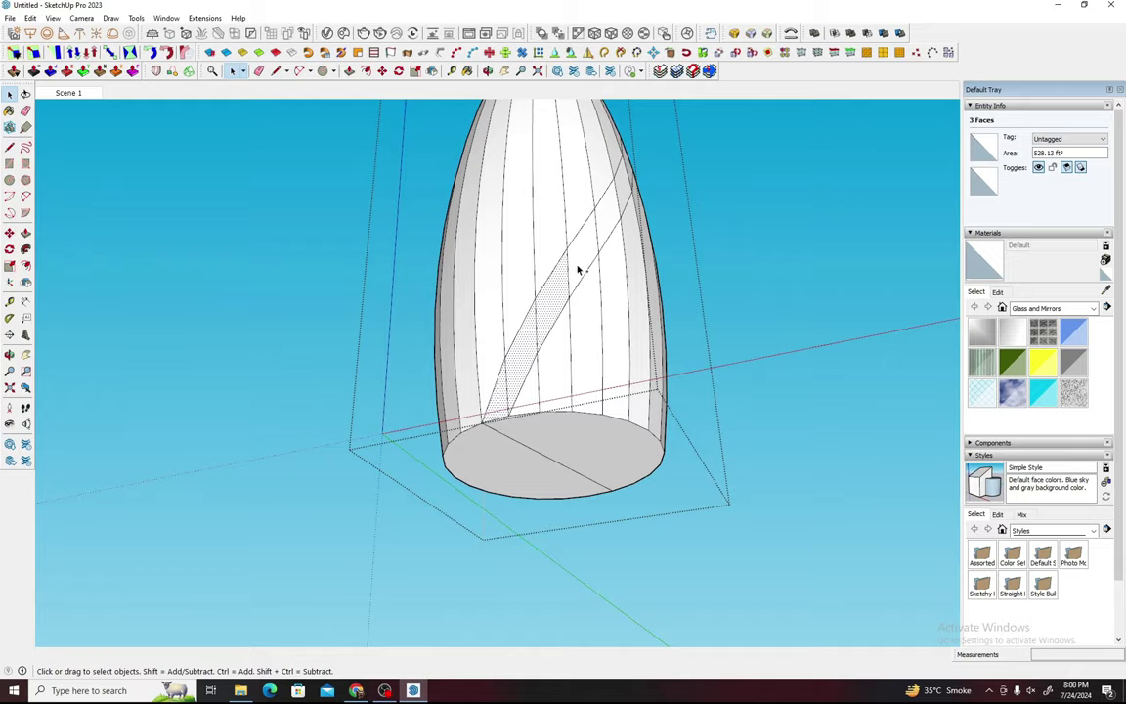
middle_click_drag(607, 240, 454, 322)
left_click(499, 256, "ctrl")
mouse_move(515, 213)
middle_mouse_down()
mouse_move(458, 269)
mouse_move(499, 337)
middle_mouse_up()
key("q")
key("ctrl")
left_click(565, 364)
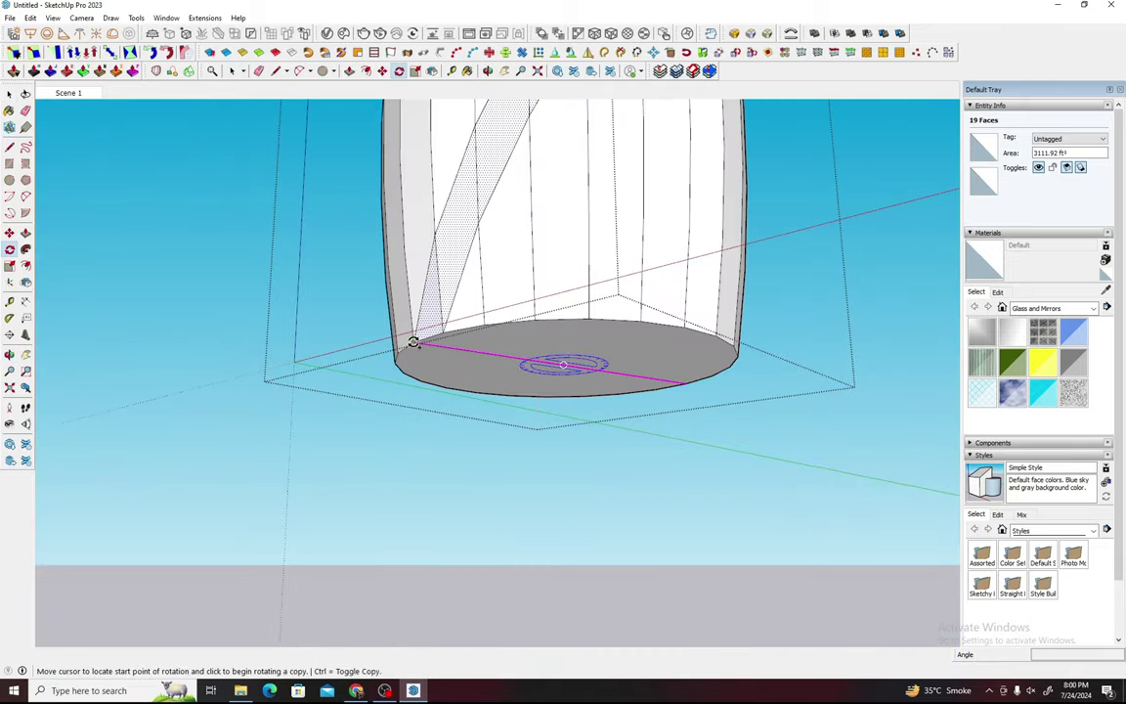
left_click(413, 342)
left_click(443, 332)
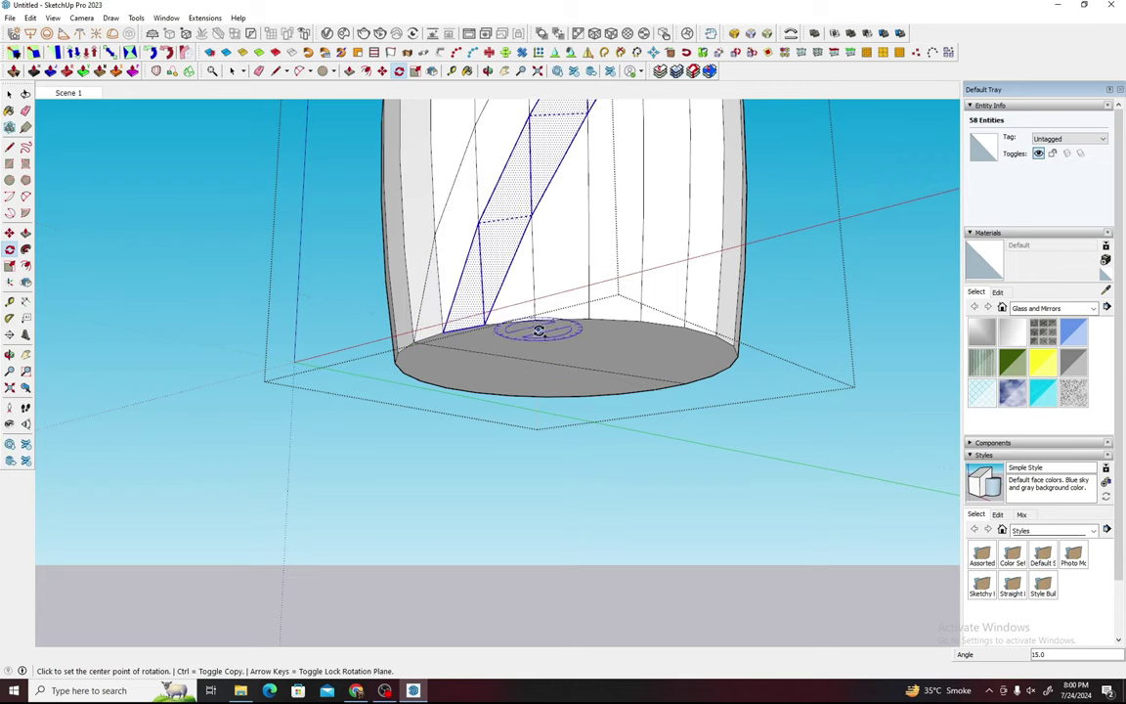
middle_click_drag(577, 347, 664, 374)
type("23")
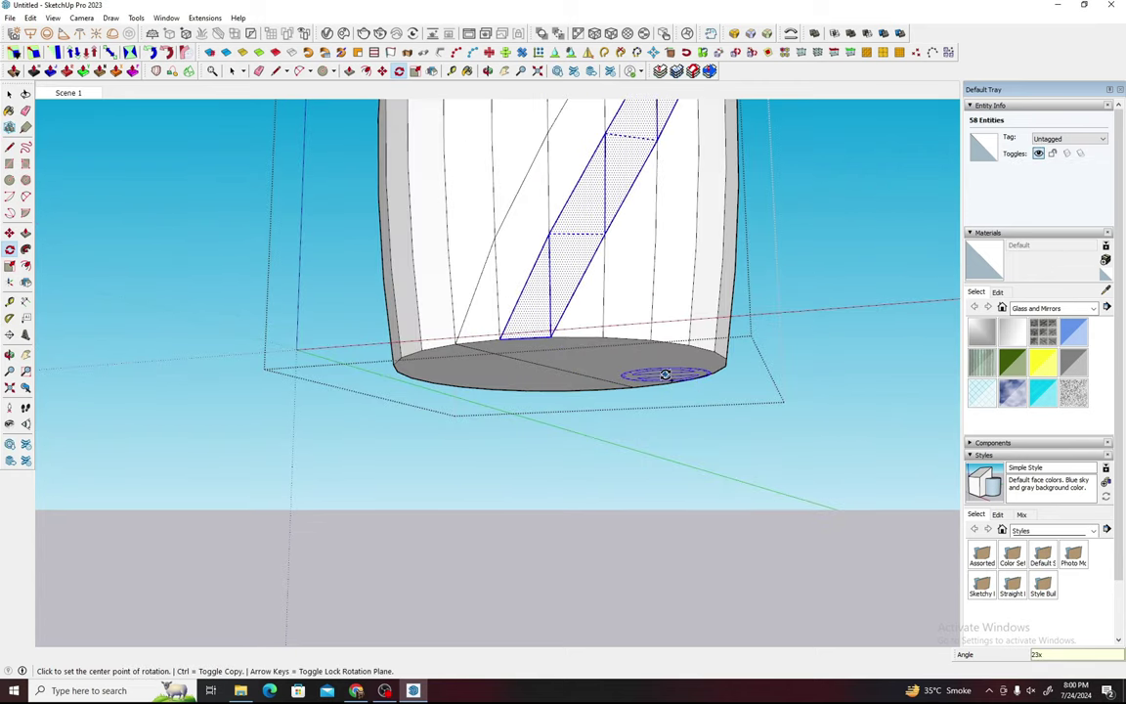
key("Return")
middle_click_drag(665, 375, 526, 379)
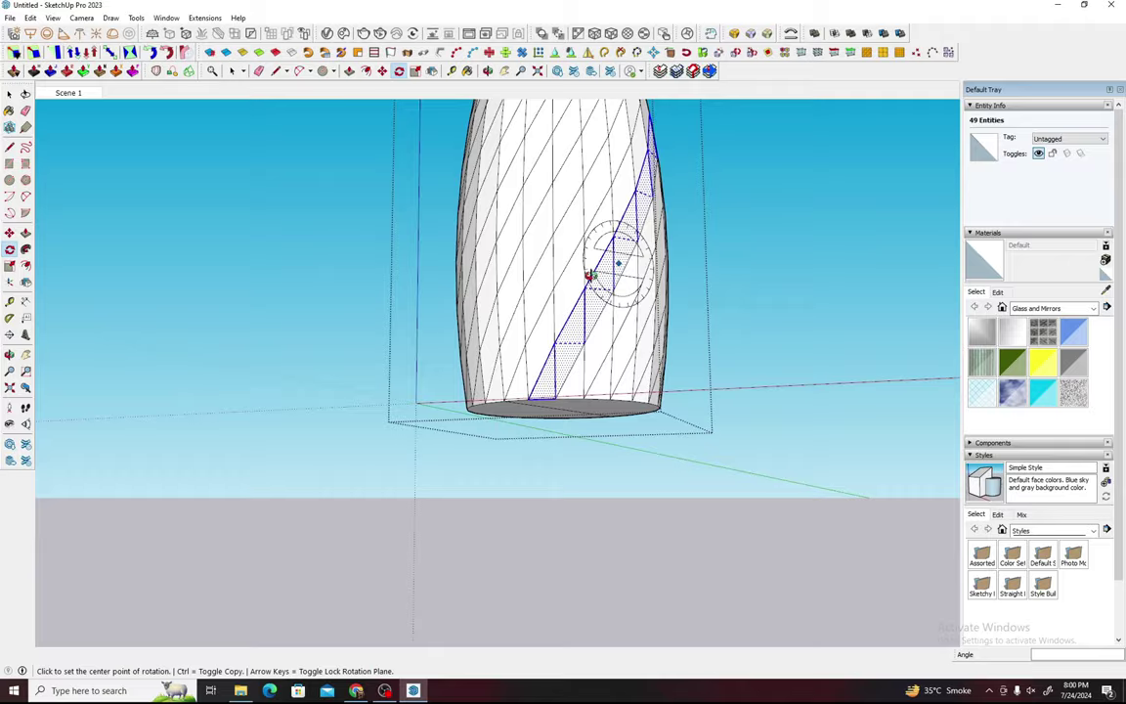
key("space")
scroll(547, 373, "up", 2)
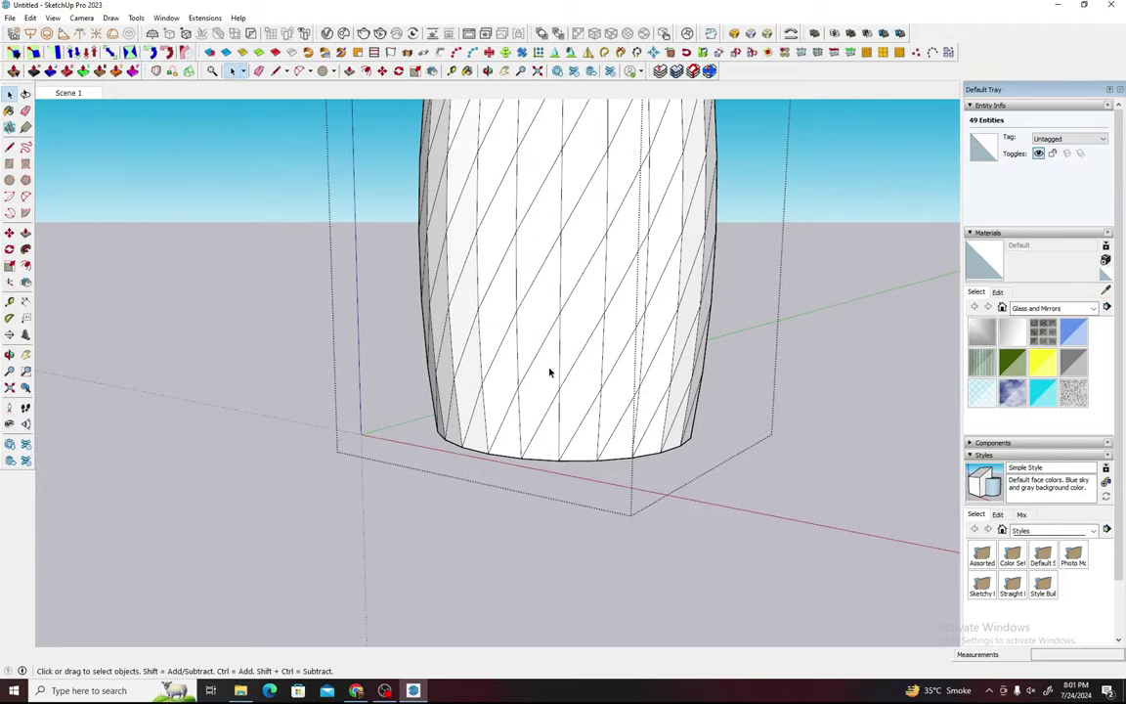
left_click(532, 400)
key("ctrl+z")
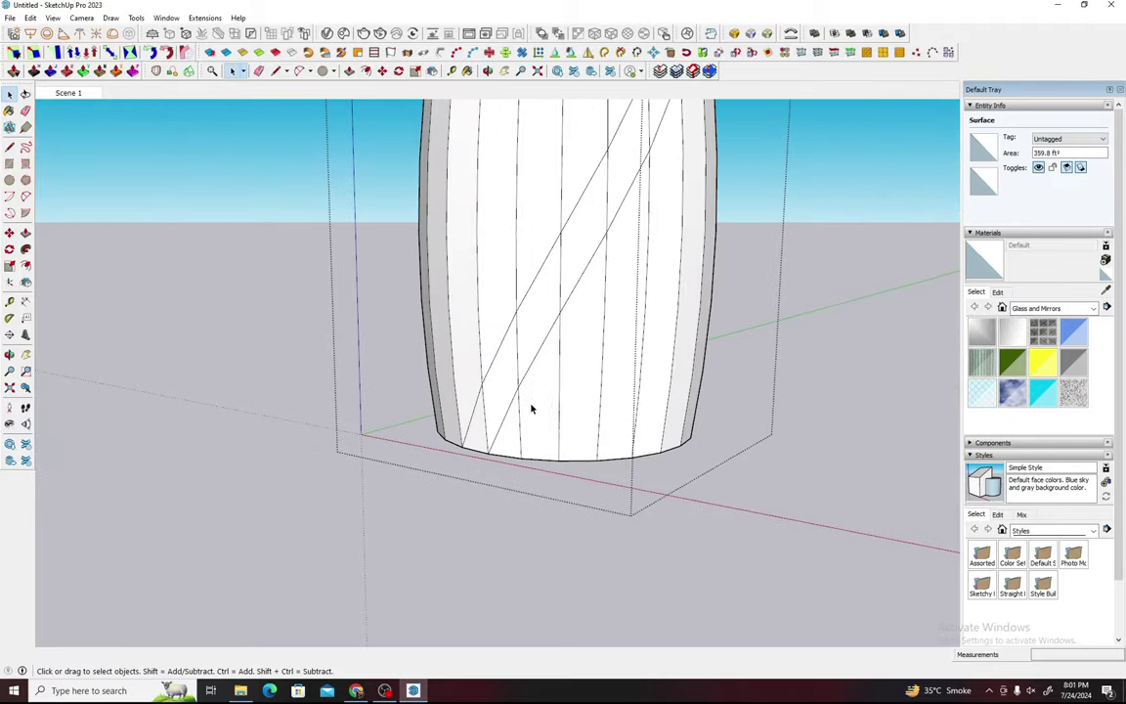
middle_click_drag(531, 407, 580, 357)
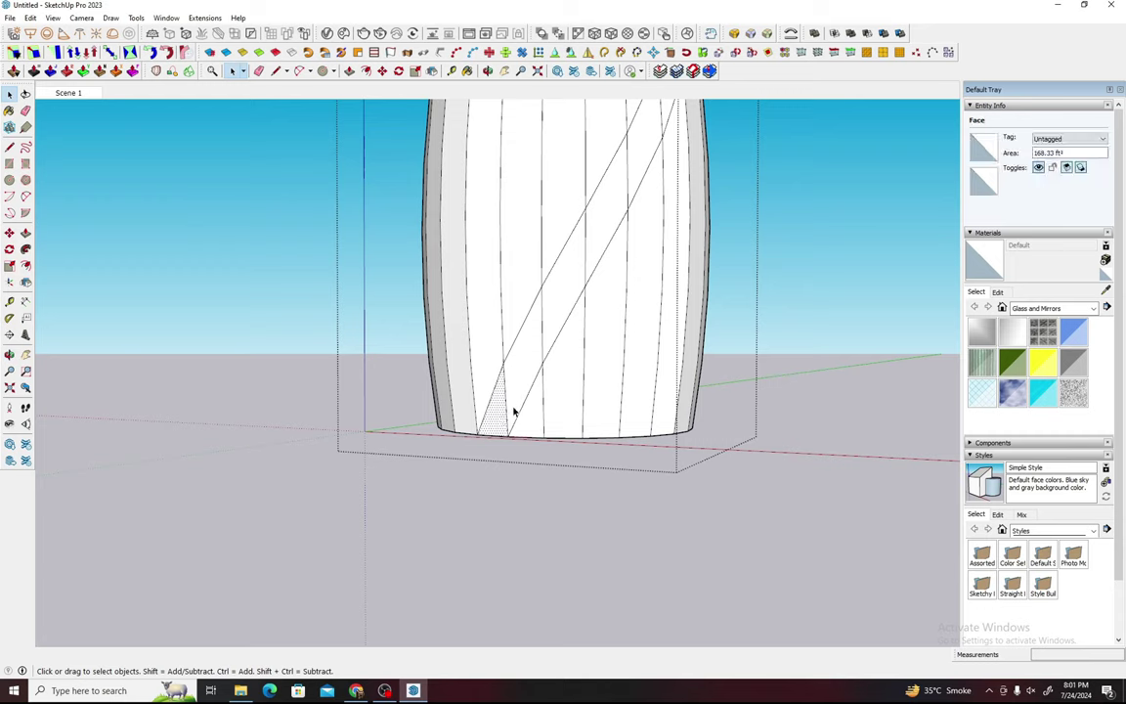
Step: Paint the diagonal strip with Translucent Glass Blue
left_click(536, 359)
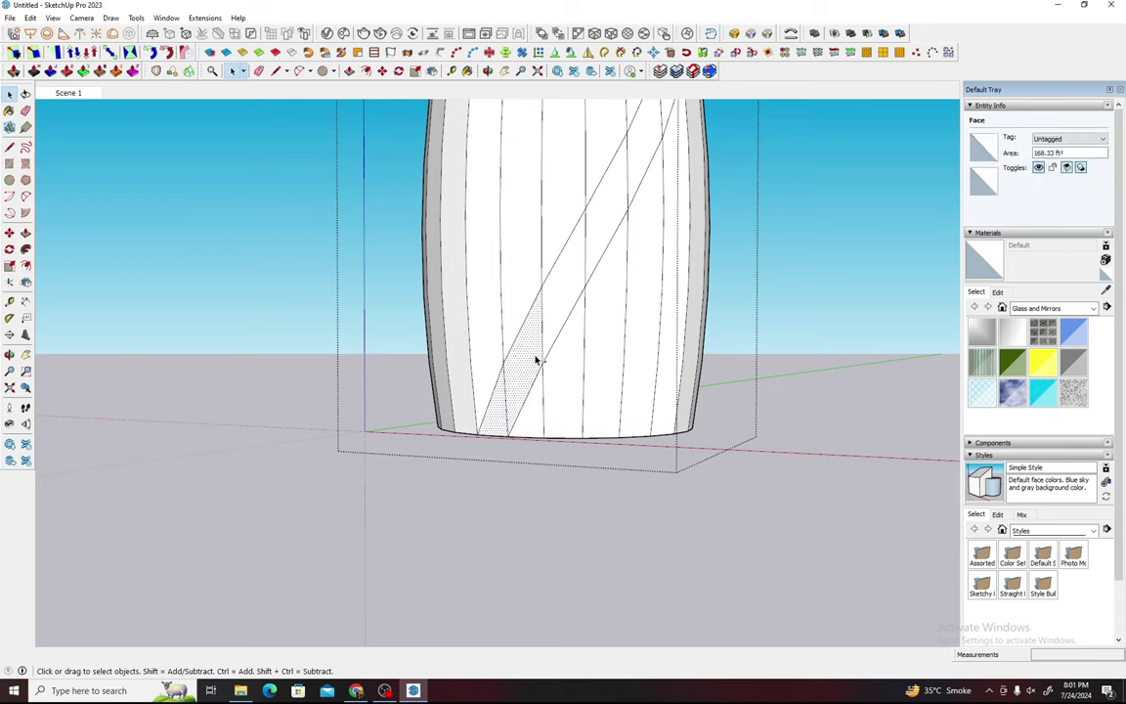
left_click(562, 304, "ctrl")
left_click(1075, 330)
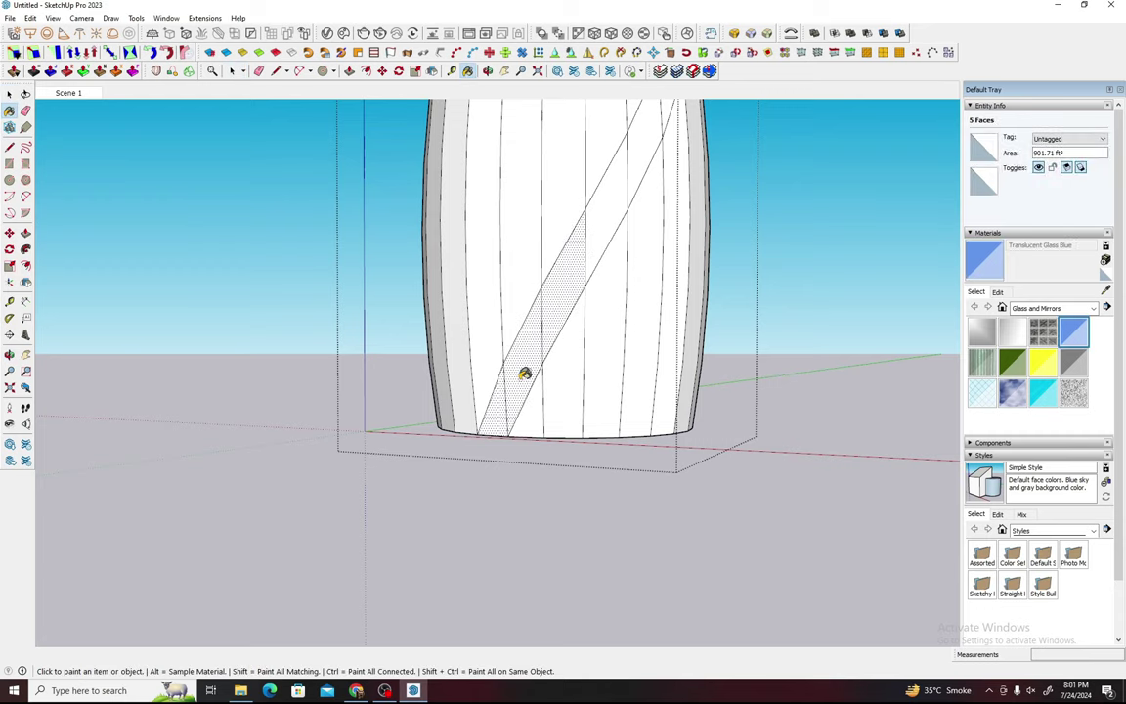
left_click(520, 377)
scroll(478, 528, "up", 2)
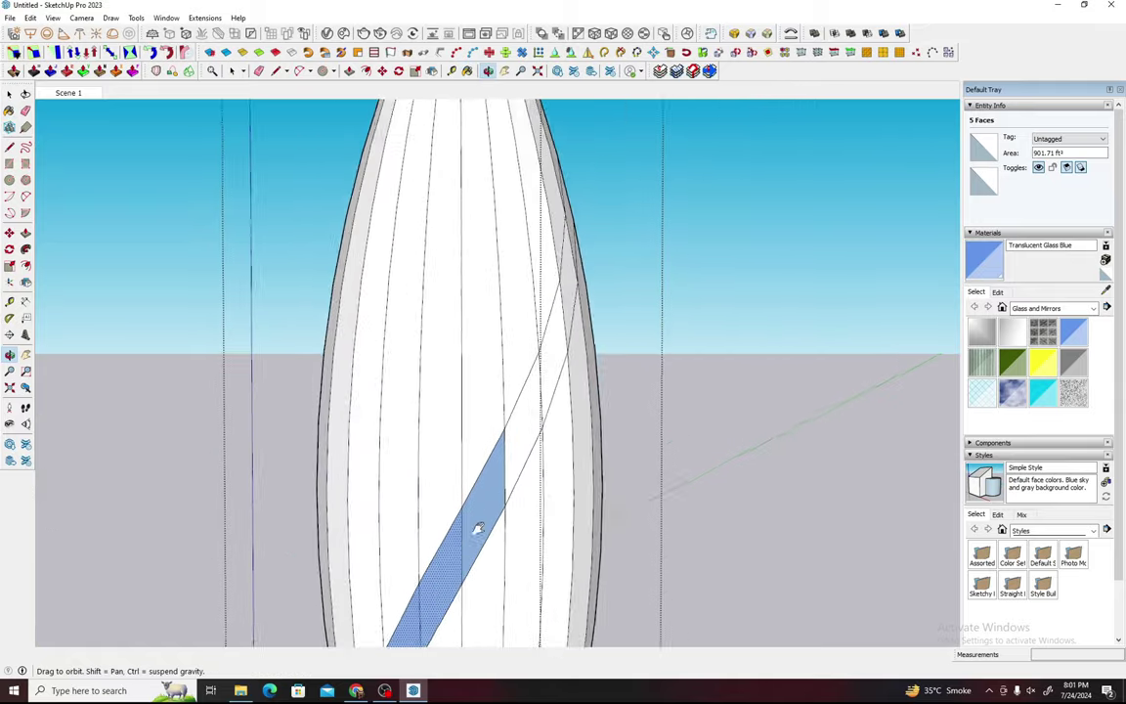
scroll(481, 507, "up", 1)
mouse_move(523, 358)
middle_mouse_down()
mouse_move(510, 511)
mouse_move(595, 443)
mouse_move(706, 436)
middle_mouse_up()
Step: Start rotate-copying the blue strip about the base centre, then view Wikipedia in Chrome
key("space")
scroll(604, 459, "up", 2)
mouse_move(603, 460)
middle_mouse_down()
mouse_move(671, 440)
mouse_move(598, 450)
middle_mouse_up()
key("q")
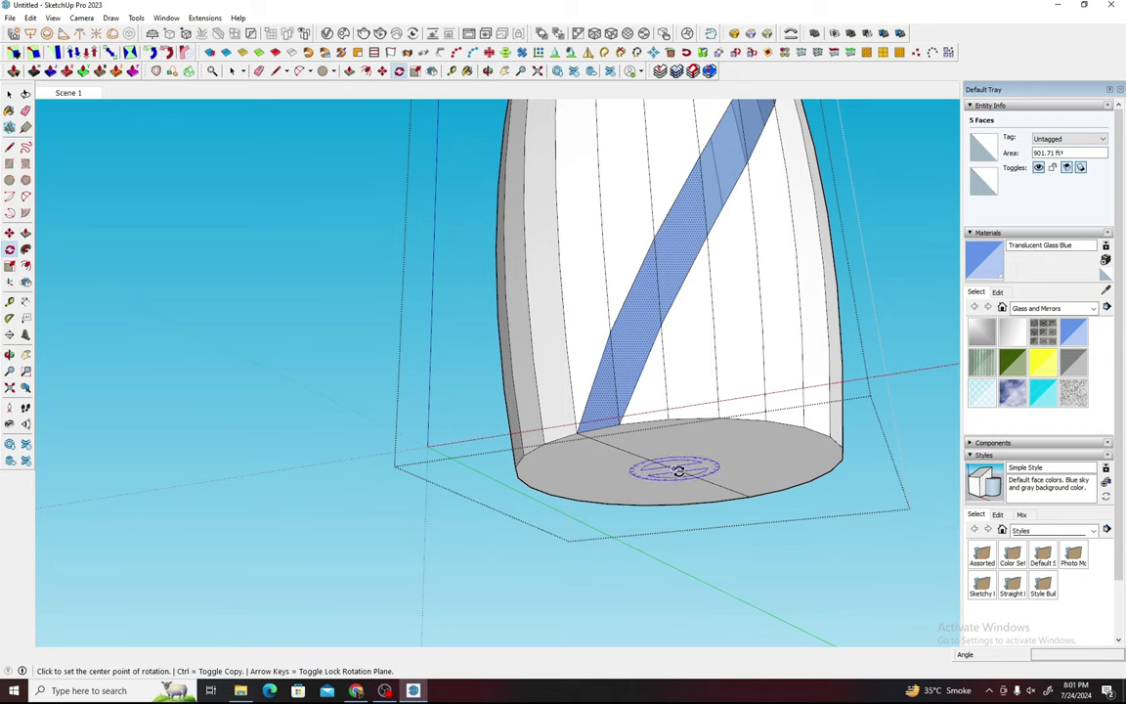
left_click(678, 470)
left_click(580, 436)
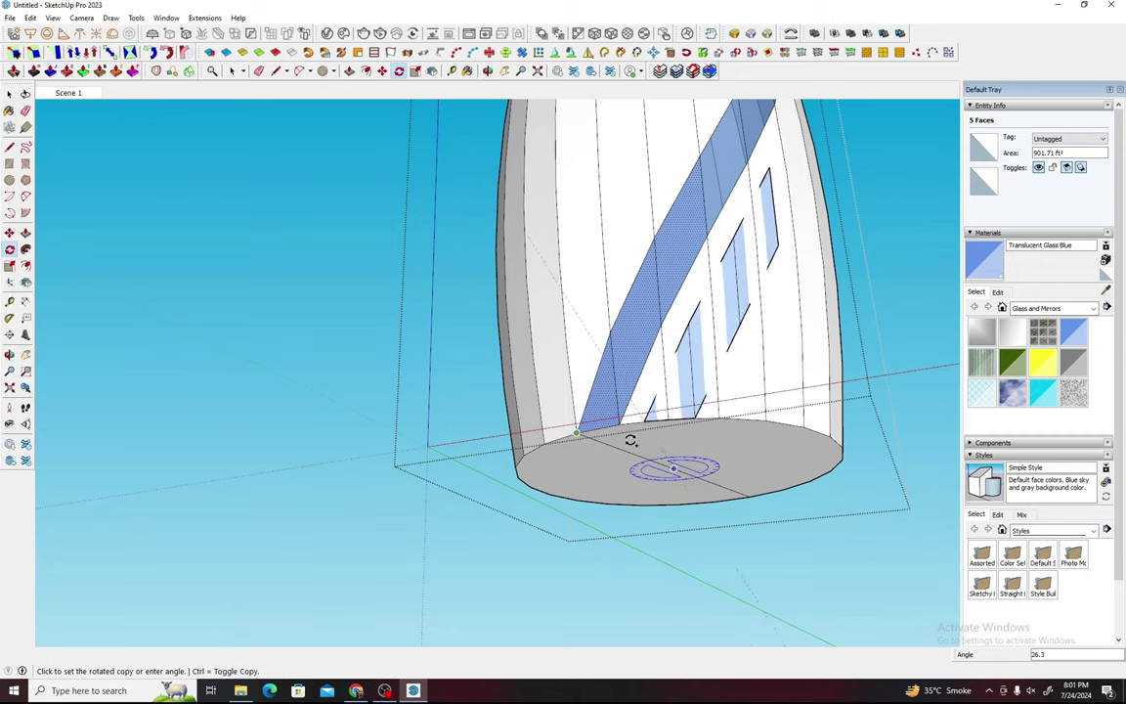
left_click(364, 690)
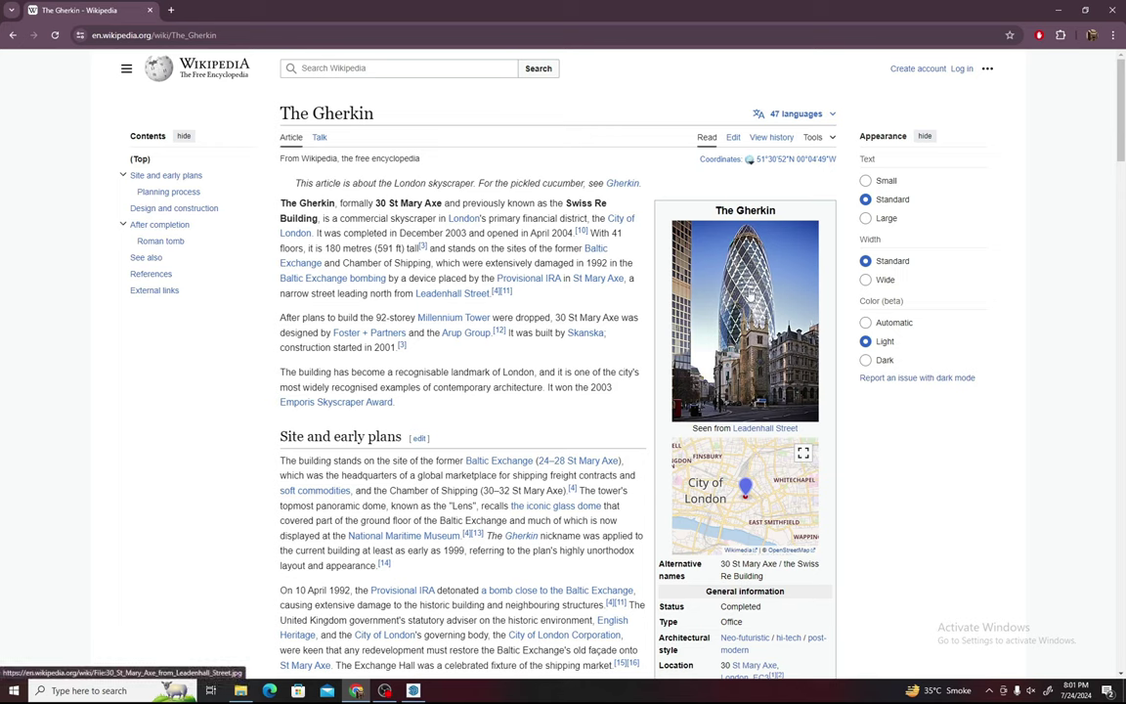
Step: Back in SketchUp, place the rotated copy of the blue stripe
left_click(413, 690)
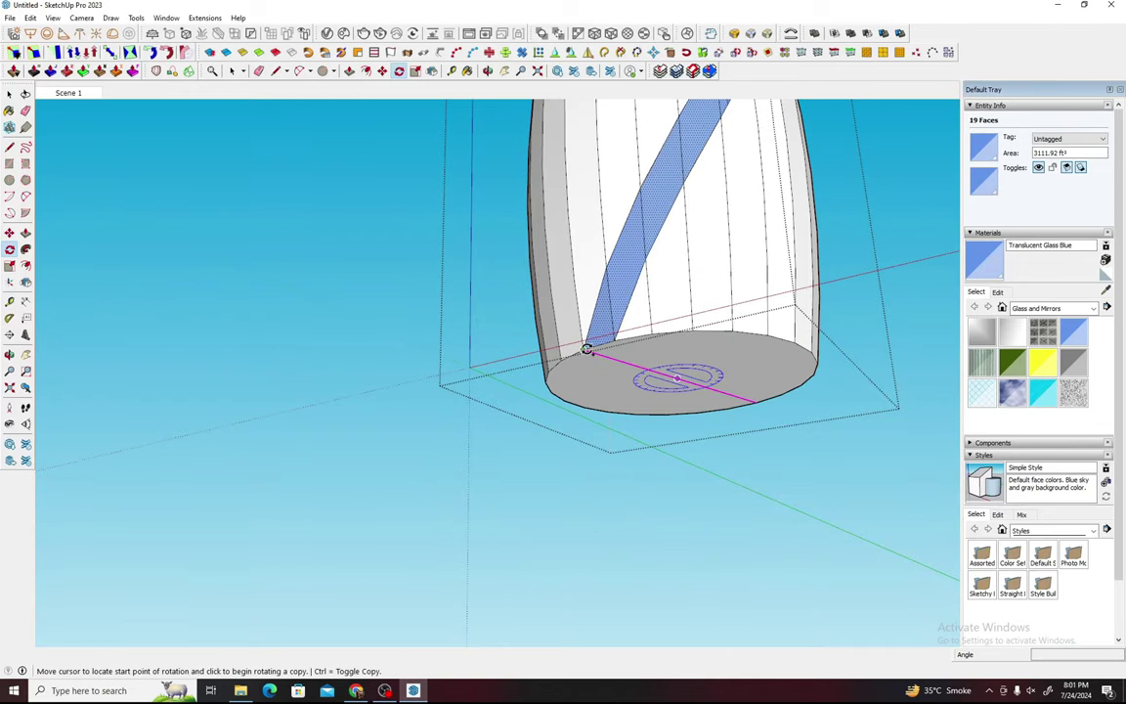
left_click(615, 341)
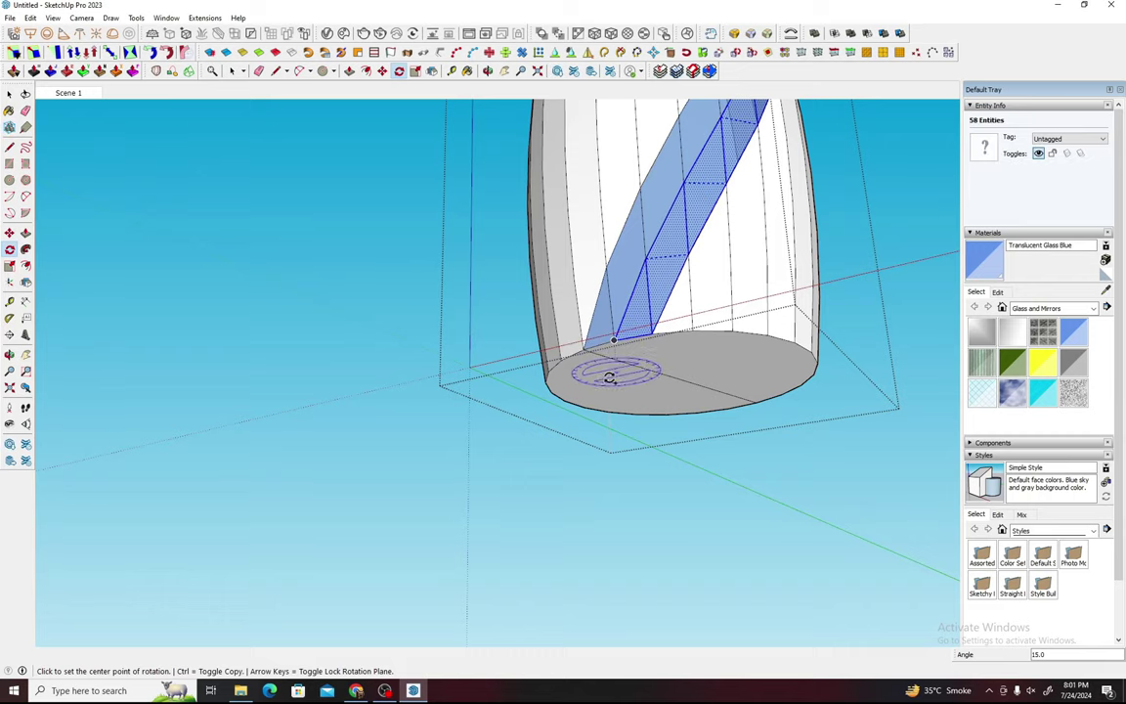
scroll(608, 338, "down", 1)
key("space")
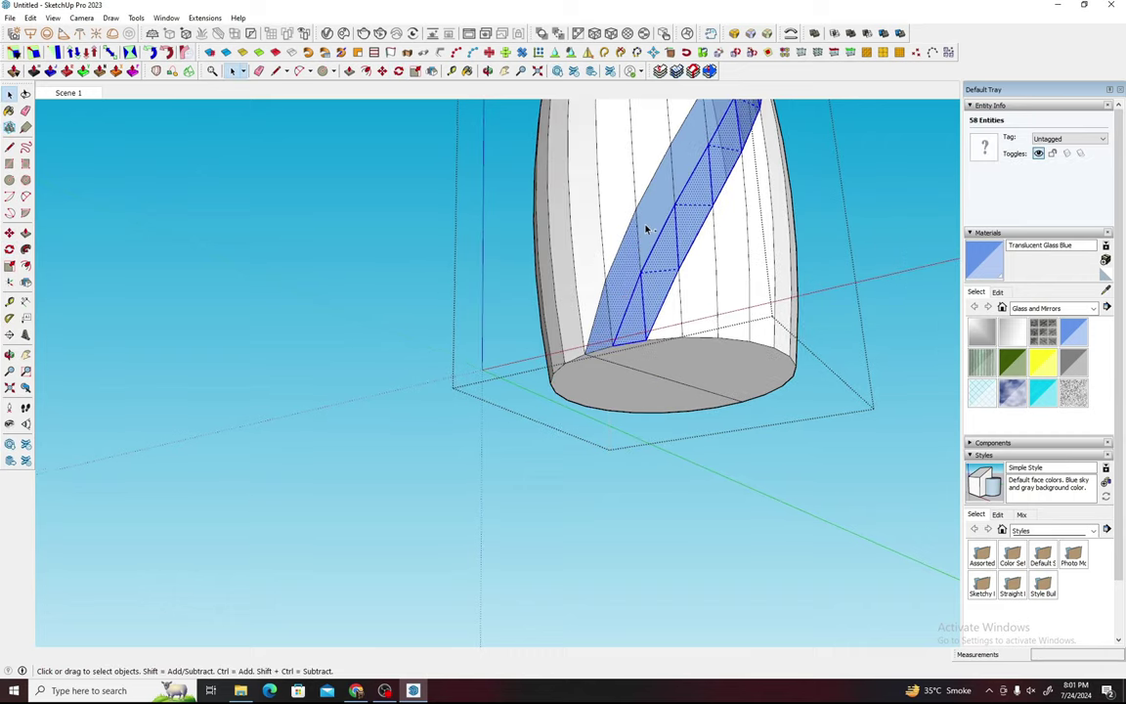
Step: Rotate-copy the stripes about the base midpoint to the next edge
middle_click_drag(687, 200, 583, 502)
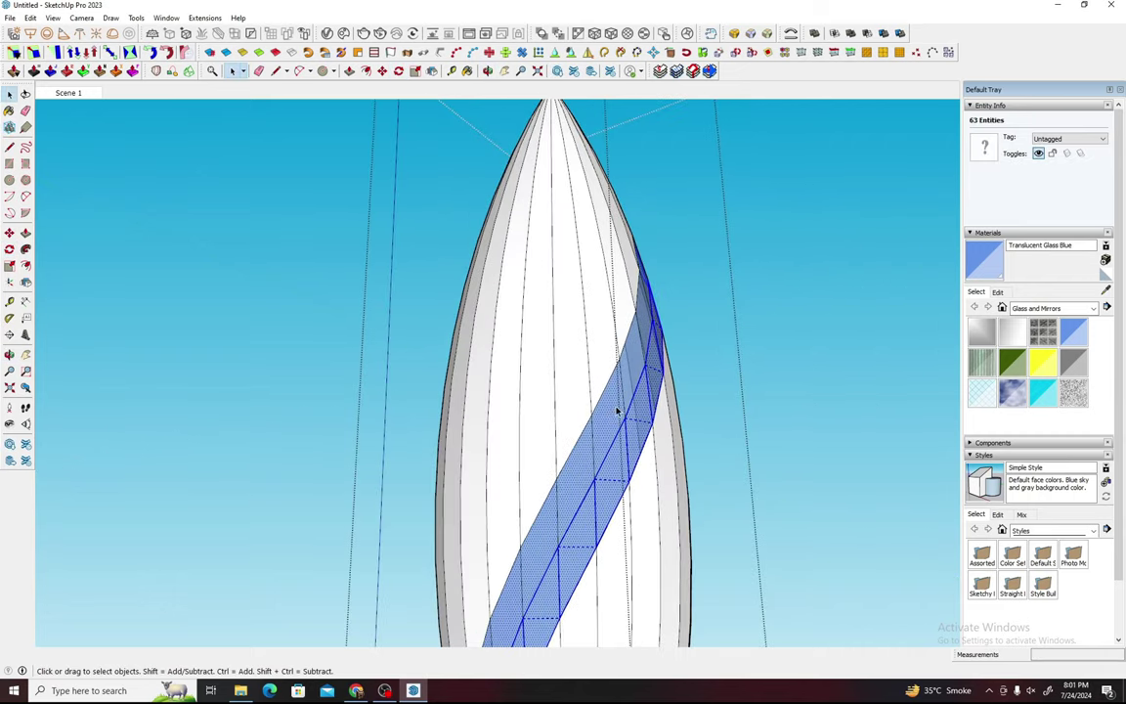
middle_click_drag(617, 412, 435, 558)
middle_click_drag(485, 397, 347, 523)
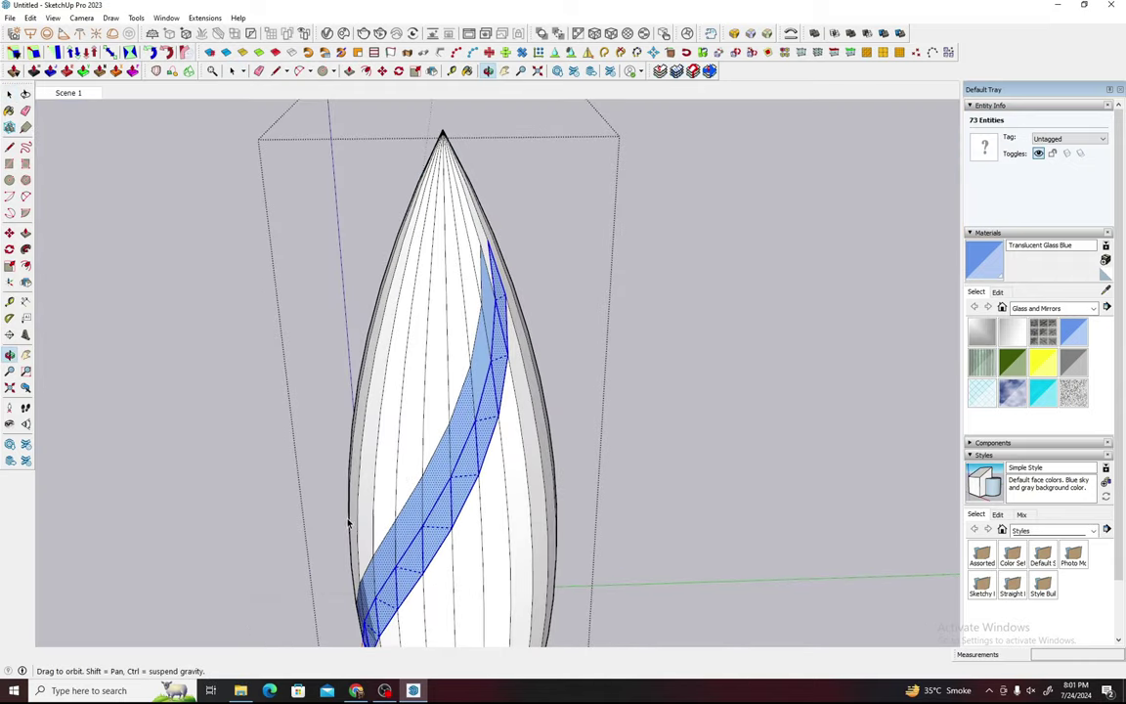
scroll(525, 354, "down", 2)
middle_click_drag(525, 354, 603, 371)
scroll(587, 410, "up", 3)
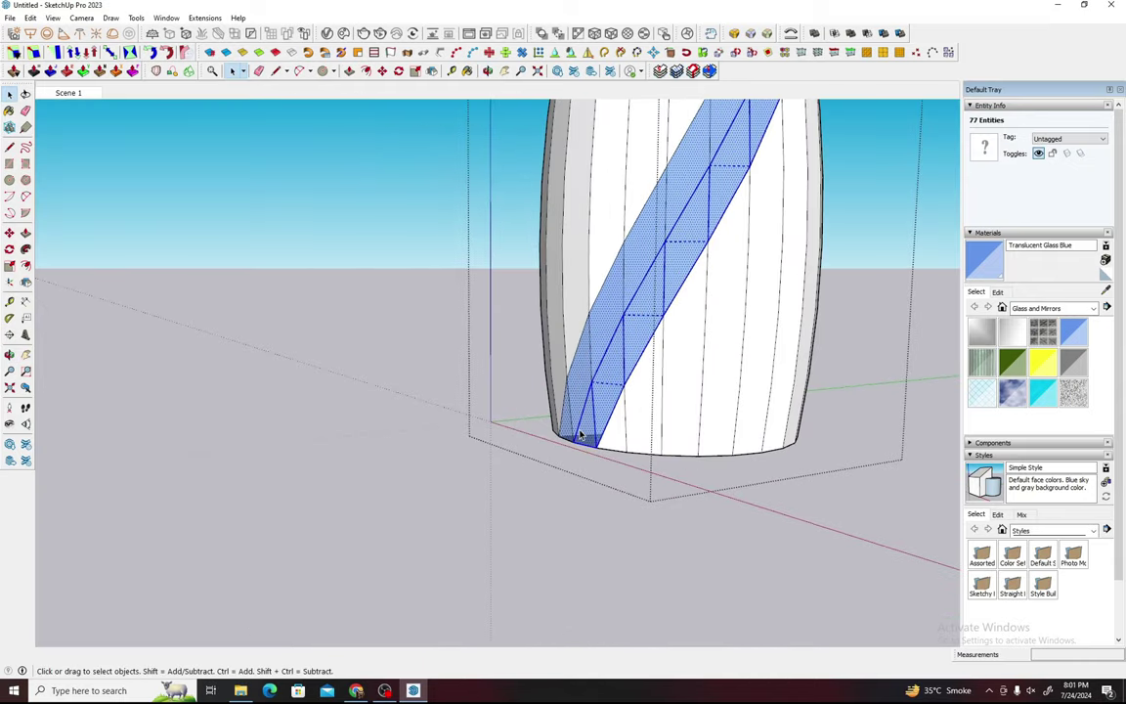
middle_click_drag(580, 435, 758, 266)
key("q")
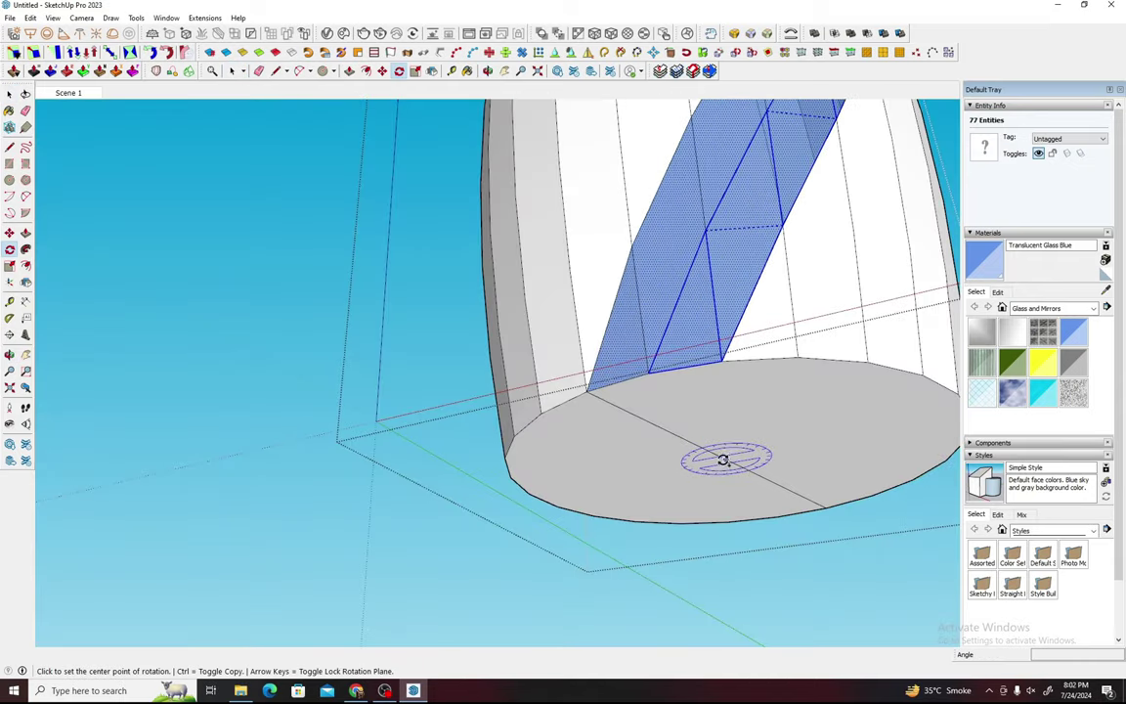
left_click(727, 456)
left_click(587, 390)
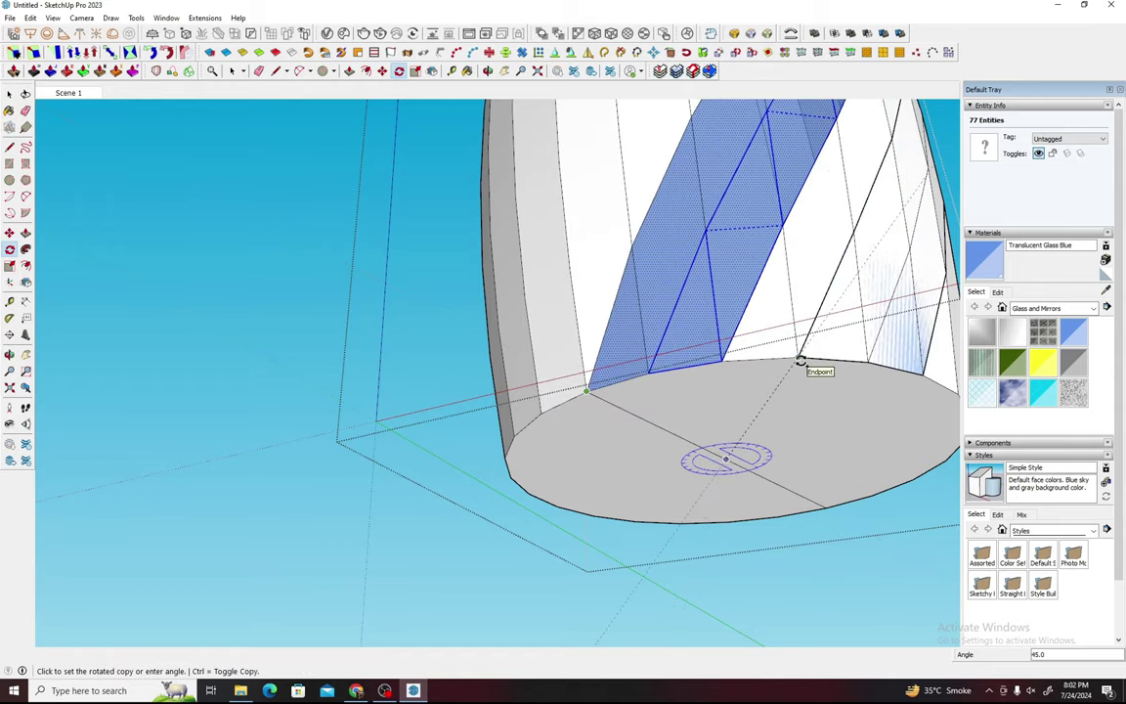
left_click(800, 366)
scroll(569, 482, "down", 3)
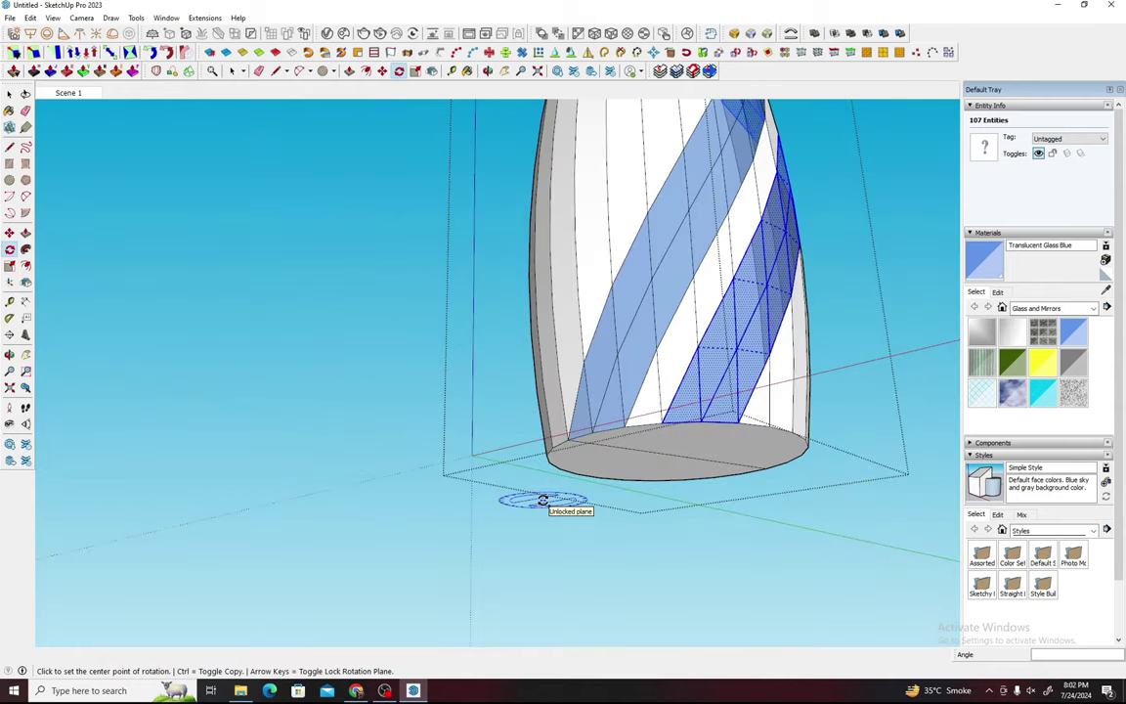
mouse_move(543, 500)
middle_mouse_down()
mouse_move(658, 503)
mouse_move(573, 513)
middle_mouse_up()
type("8")
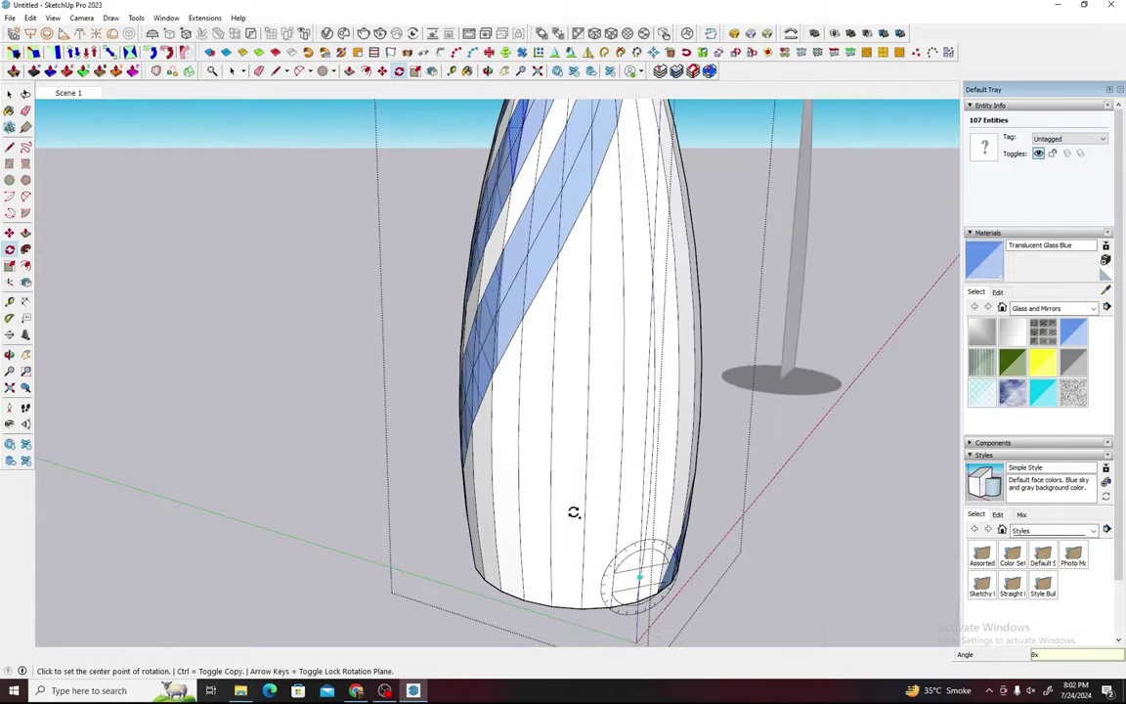
Step: Array the stripe copies around the whole tower and orbit to inspect them
key("Return")
mouse_move(627, 538)
middle_mouse_down()
mouse_move(261, 536)
mouse_move(611, 510)
mouse_move(373, 499)
mouse_move(606, 548)
mouse_move(495, 423)
middle_mouse_up()
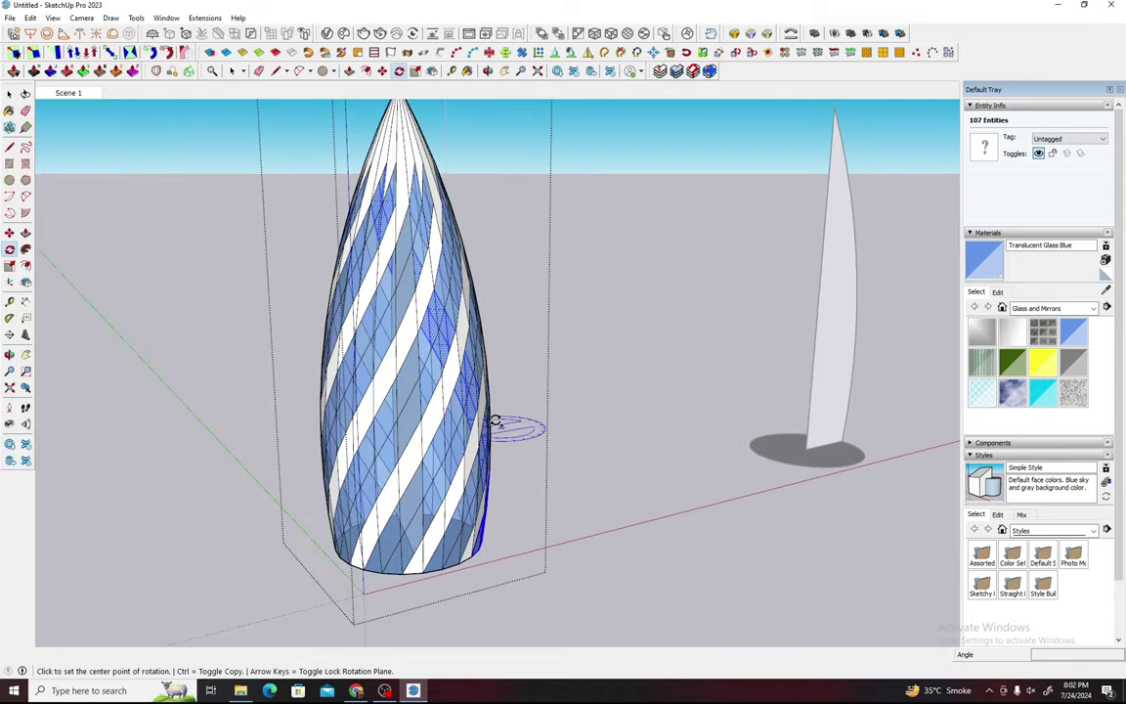
middle_click_drag(602, 459, 466, 510)
scroll(185, 200, "up", 3)
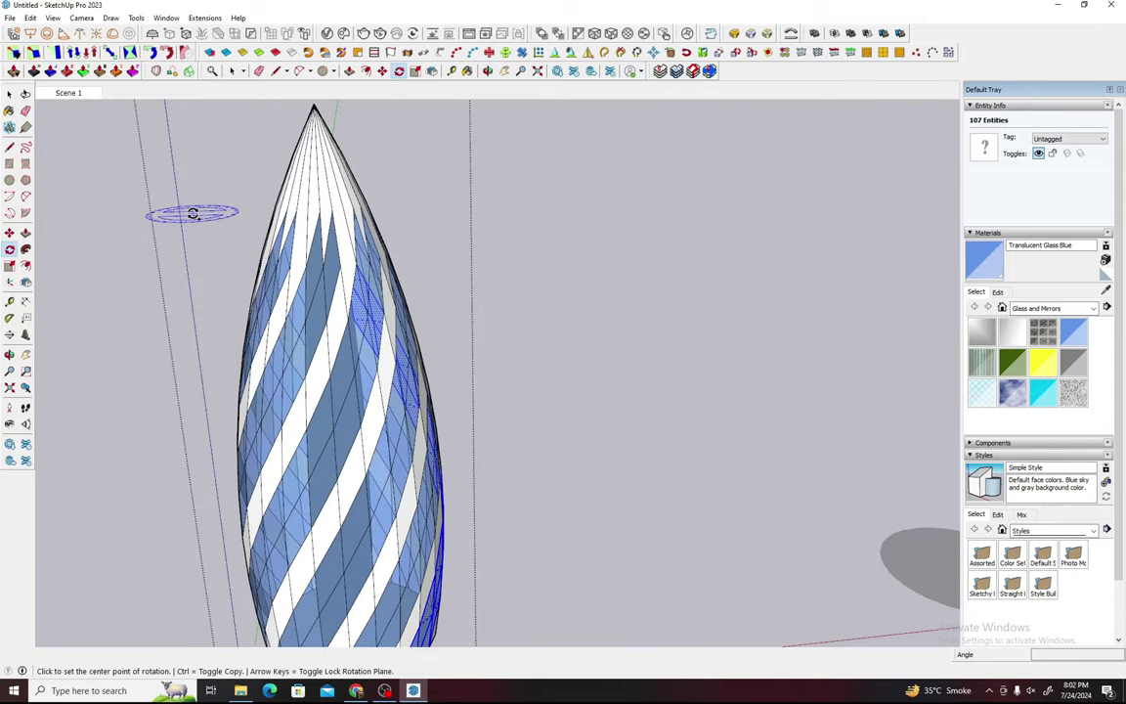
scroll(277, 196, "up", 2)
scroll(410, 243, "down", 3)
key("space")
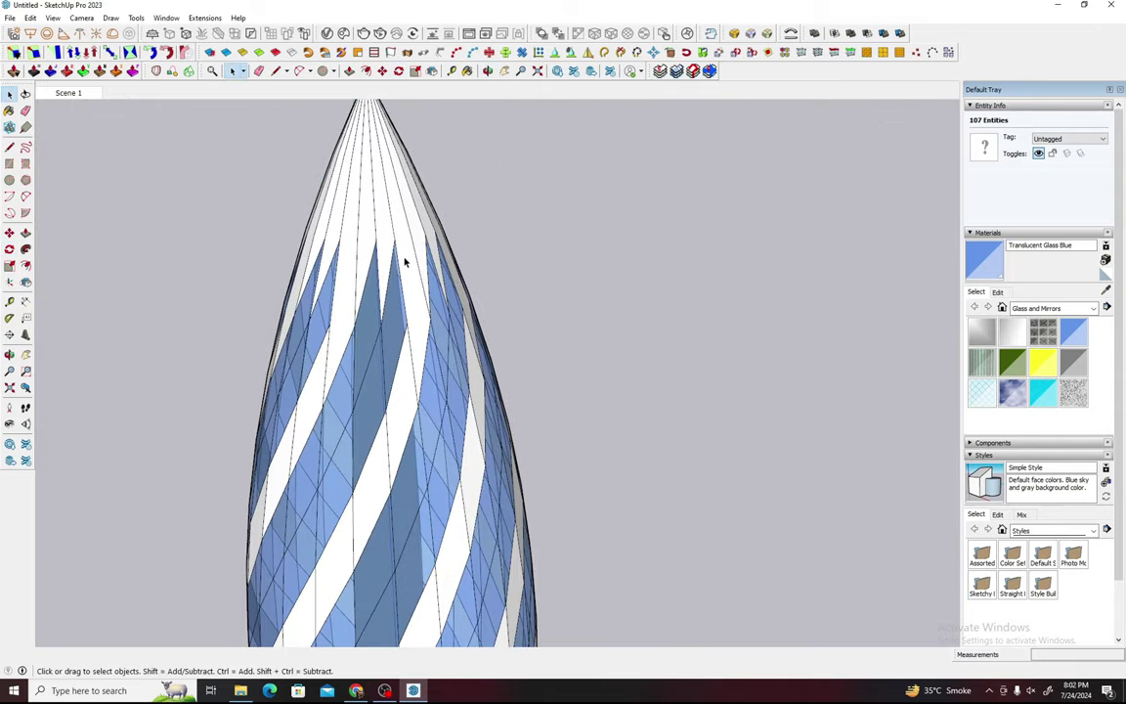
scroll(368, 262, "down", 3)
middle_click_drag(407, 313, 323, 371)
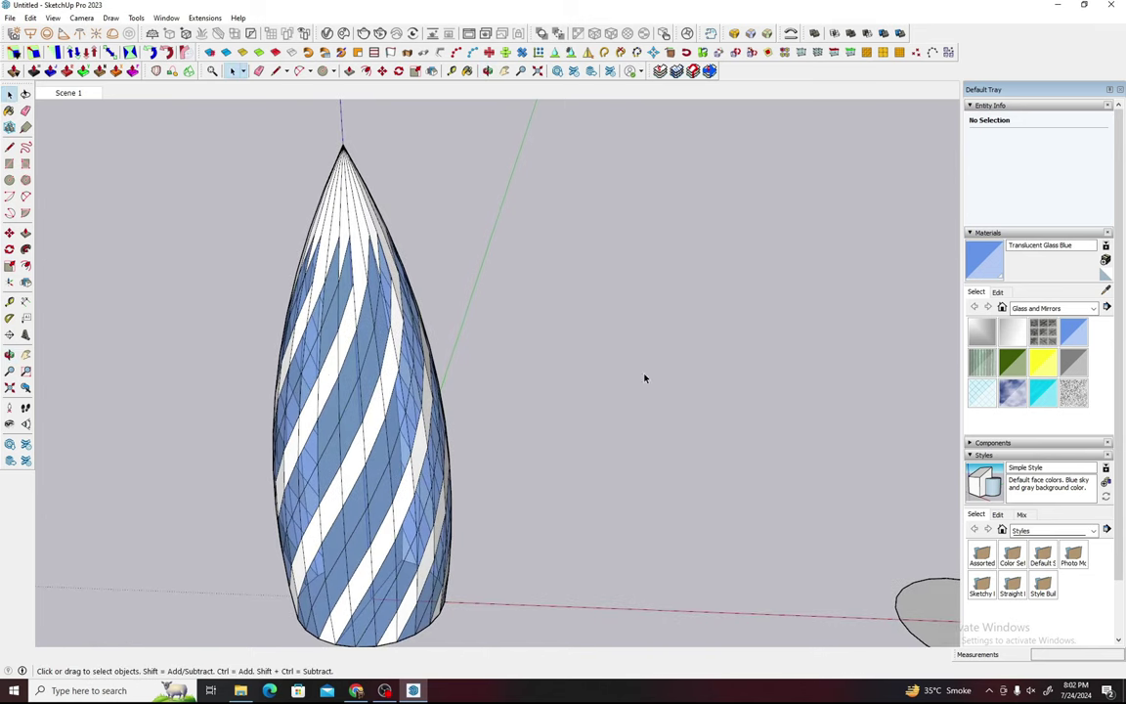
Step: Paint the white bands Translucent Glass Gray and tint that material toward teal
left_click(1075, 366)
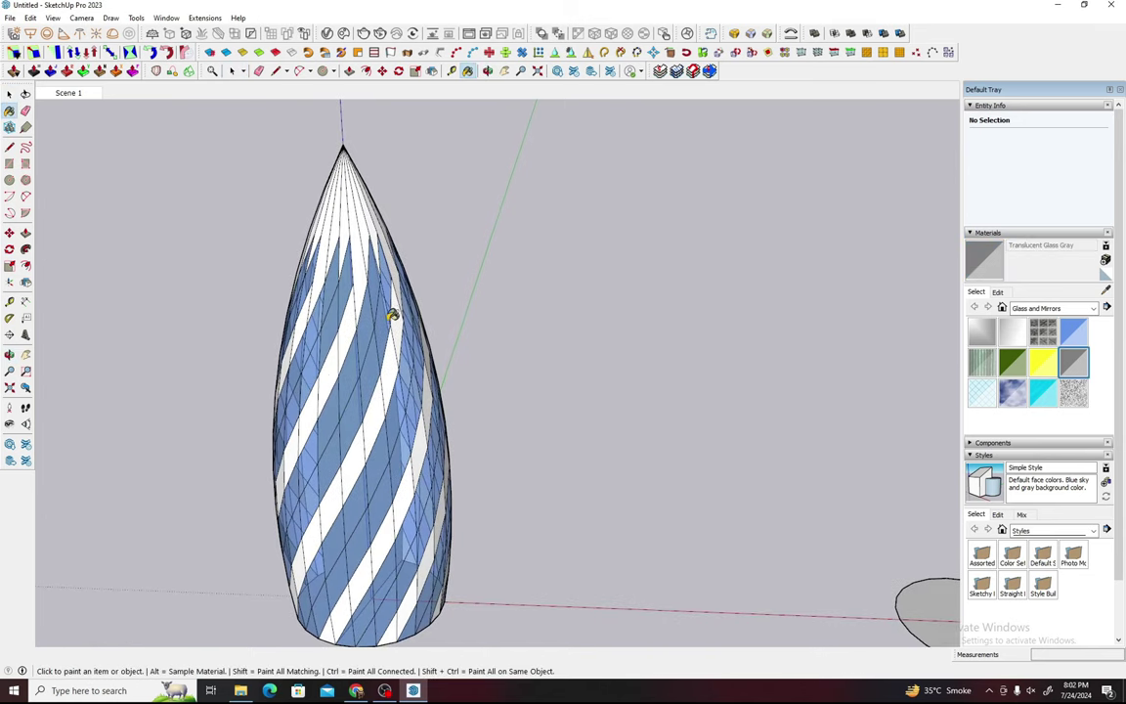
left_click(361, 233)
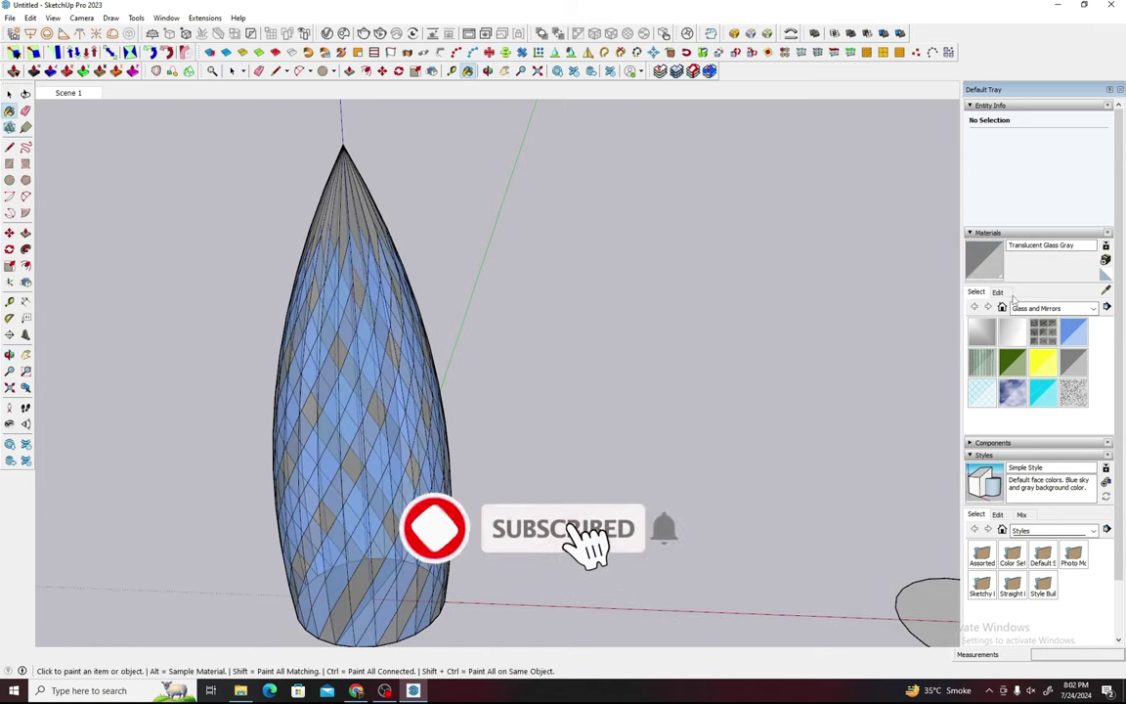
left_click(1008, 296)
left_click_drag(994, 358, 980, 358)
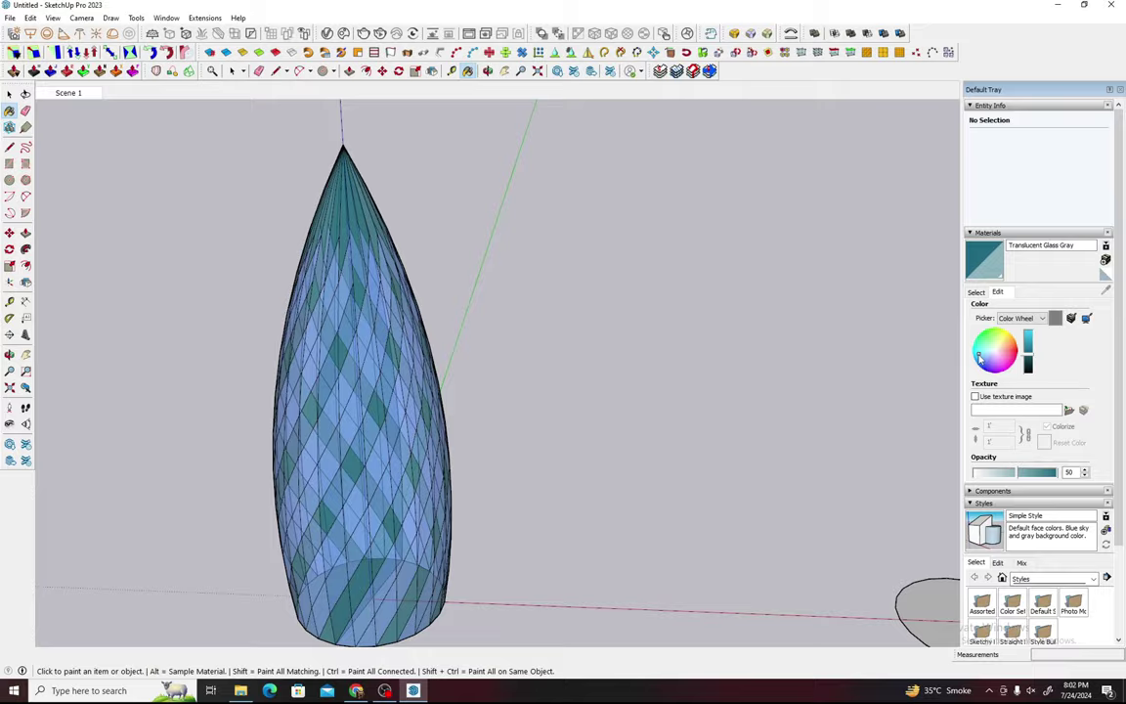
key("space")
middle_click_drag(406, 464, 307, 422)
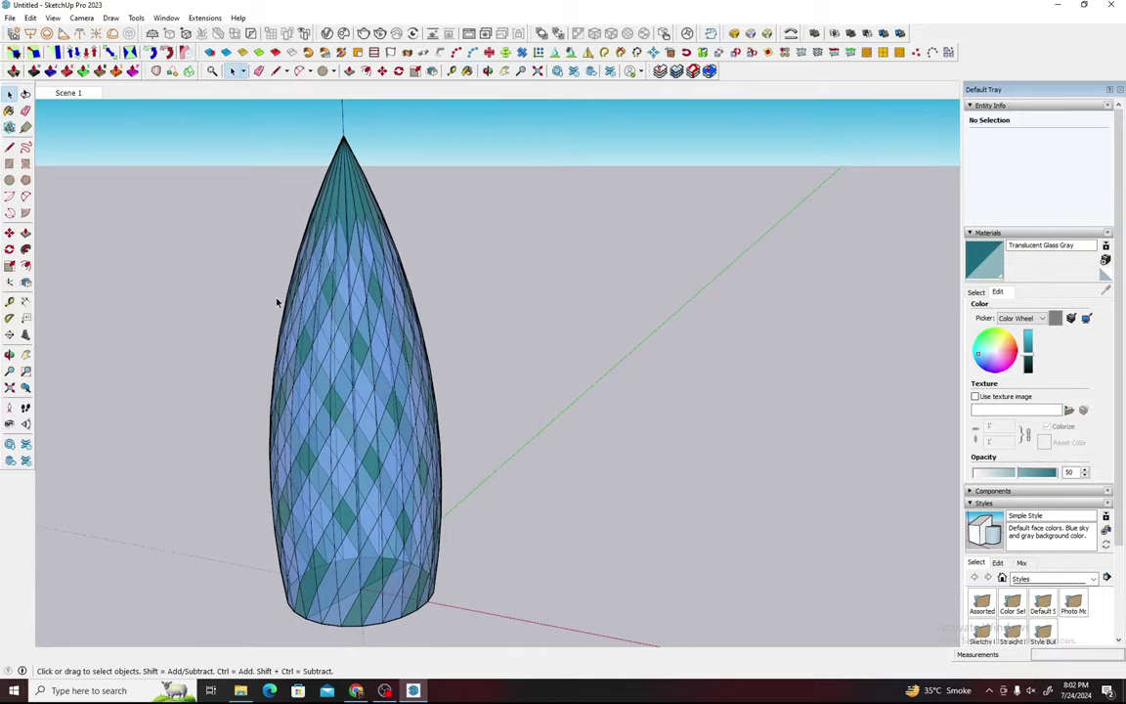
Step: Orbit and zoom around the tower to inspect the white lattice and its tip against the sky
scroll(440, 422, "up", 1)
scroll(440, 423, "up", 2)
scroll(440, 422, "up", 2)
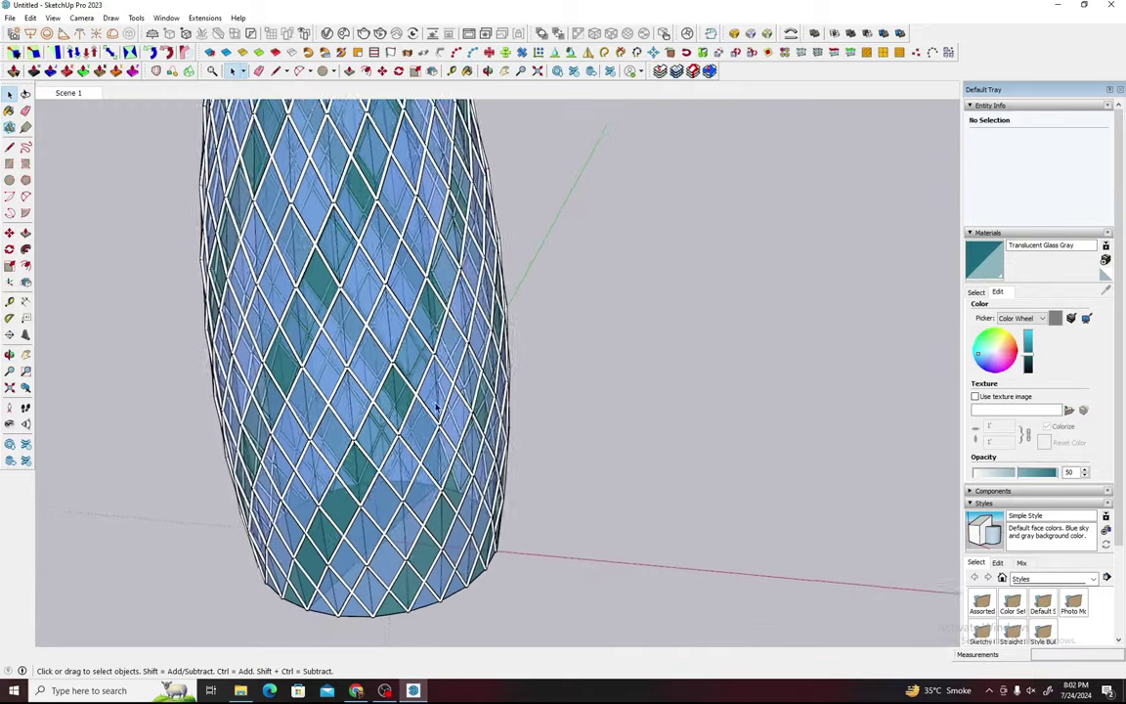
scroll(440, 422, "up", 2)
scroll(440, 422, "up", 2)
scroll(466, 492, "down", 3)
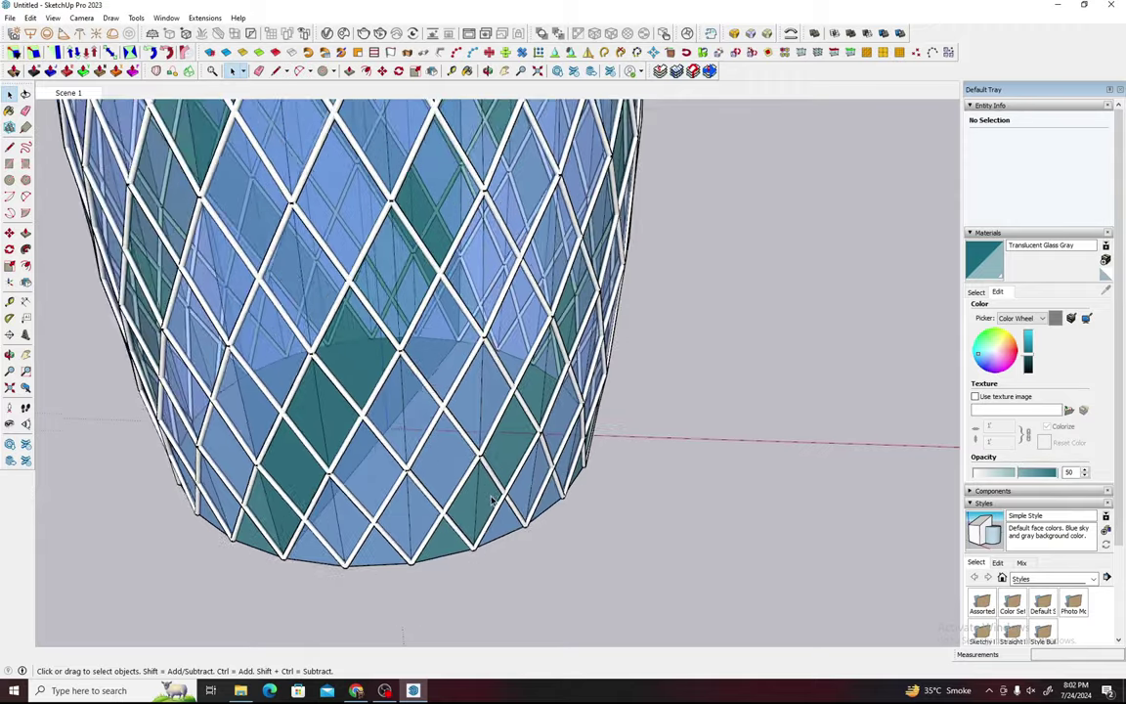
scroll(463, 469, "down", 3)
scroll(457, 445, "down", 2)
mouse_move(458, 442)
middle_mouse_down()
mouse_move(217, 363)
mouse_move(535, 389)
mouse_move(455, 225)
middle_mouse_up()
scroll(459, 244, "up", 3)
scroll(464, 275, "up", 2)
scroll(469, 284, "up", 2)
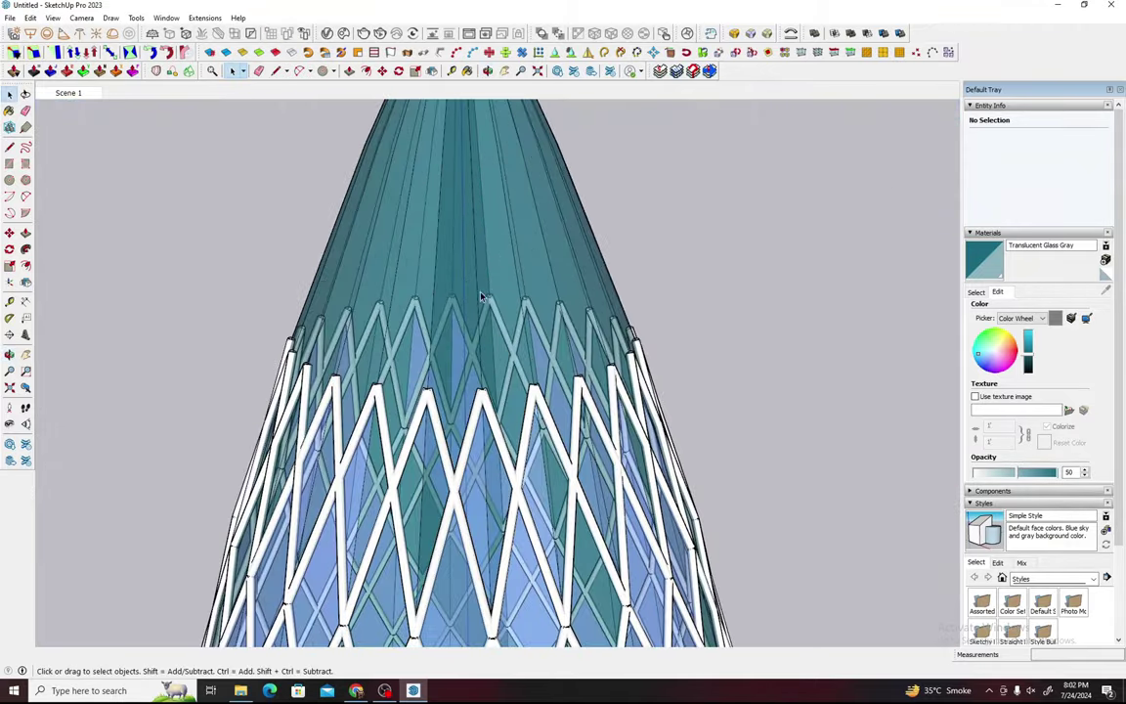
mouse_move(485, 302)
middle_mouse_down()
mouse_move(342, 334)
mouse_move(417, 327)
middle_mouse_up()
scroll(391, 332, "down", 1)
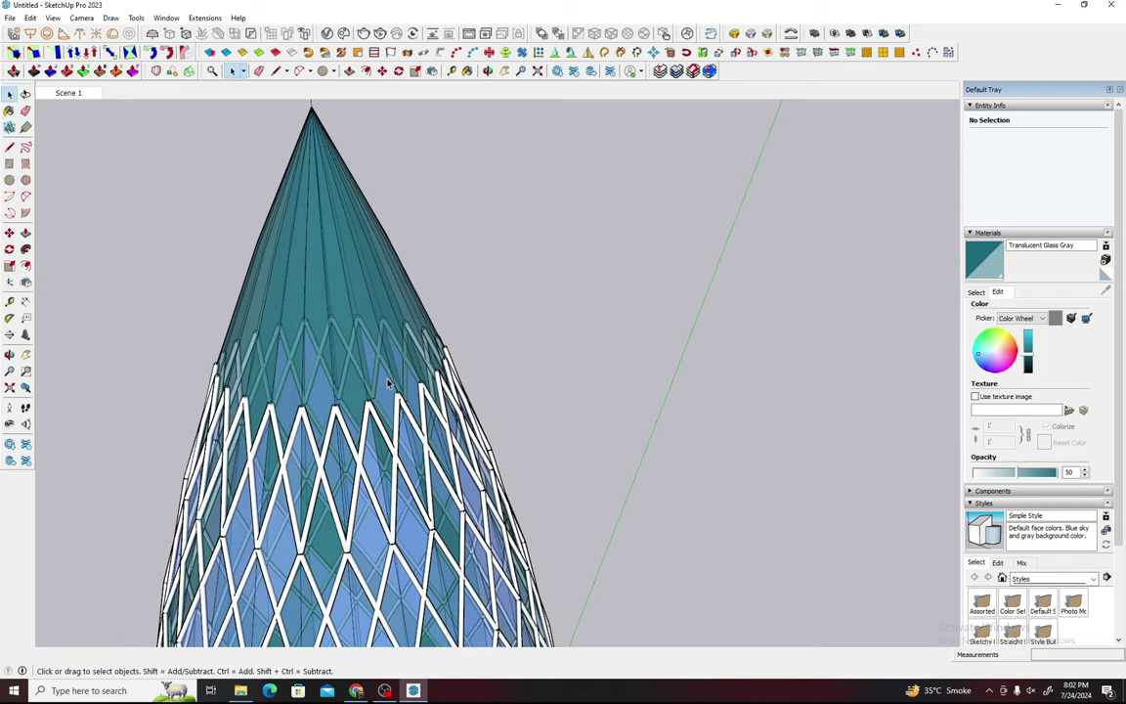
Step: Hide the white lattice group, then select all of the tower's connected geometry
left_click(337, 415)
scroll(342, 418, "up", 2)
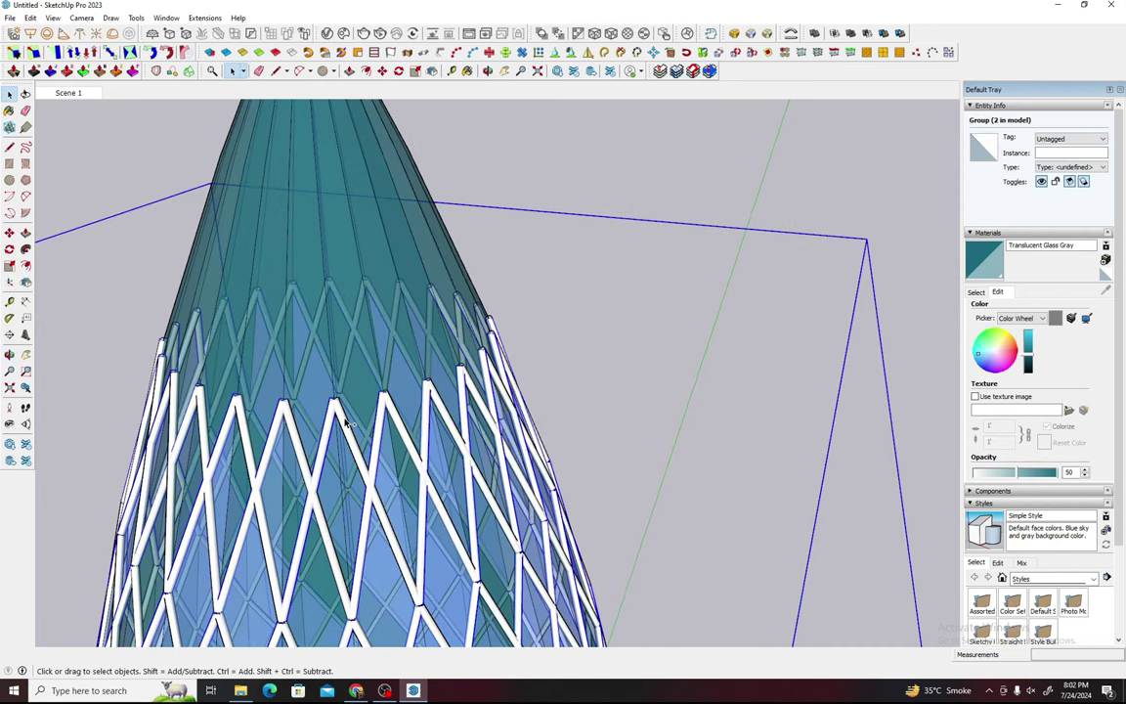
right_click(344, 420)
left_click(365, 439)
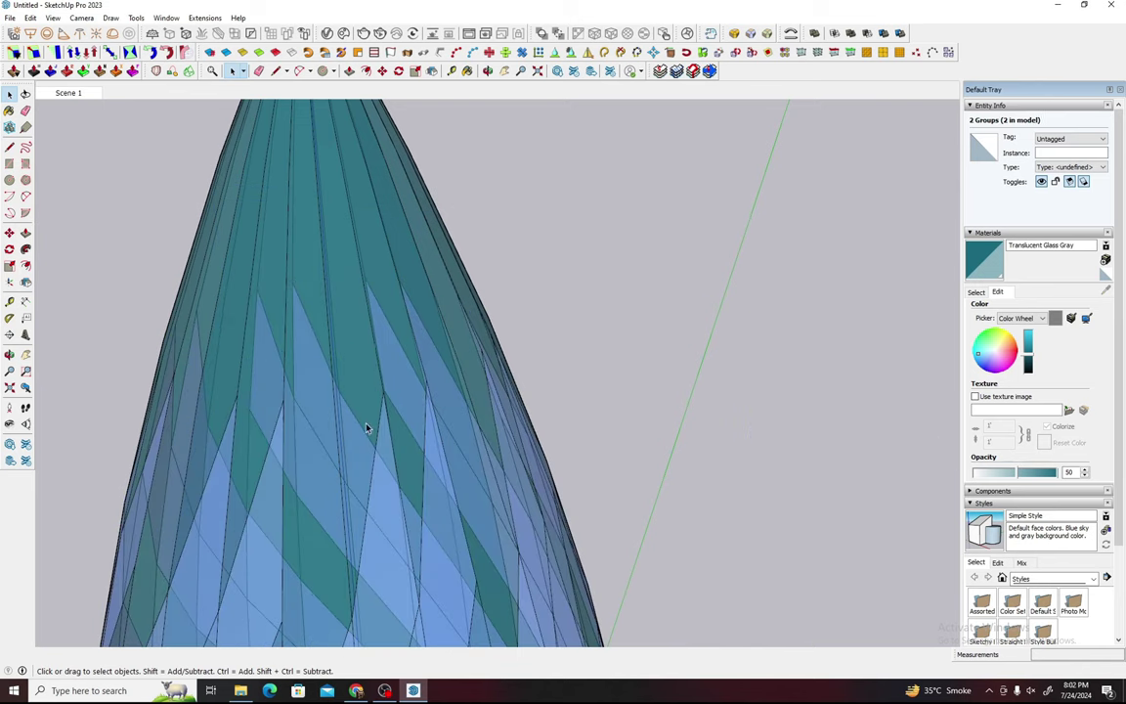
triple_click(352, 352)
key("l")
mouse_move(352, 352)
middle_mouse_down()
mouse_move(613, 389)
mouse_move(729, 500)
middle_mouse_up()
Step: Orbit and zoom to a view of the cone's side with a flatter base circle
scroll(621, 410, "up", 3)
middle_click_drag(621, 409, 684, 375)
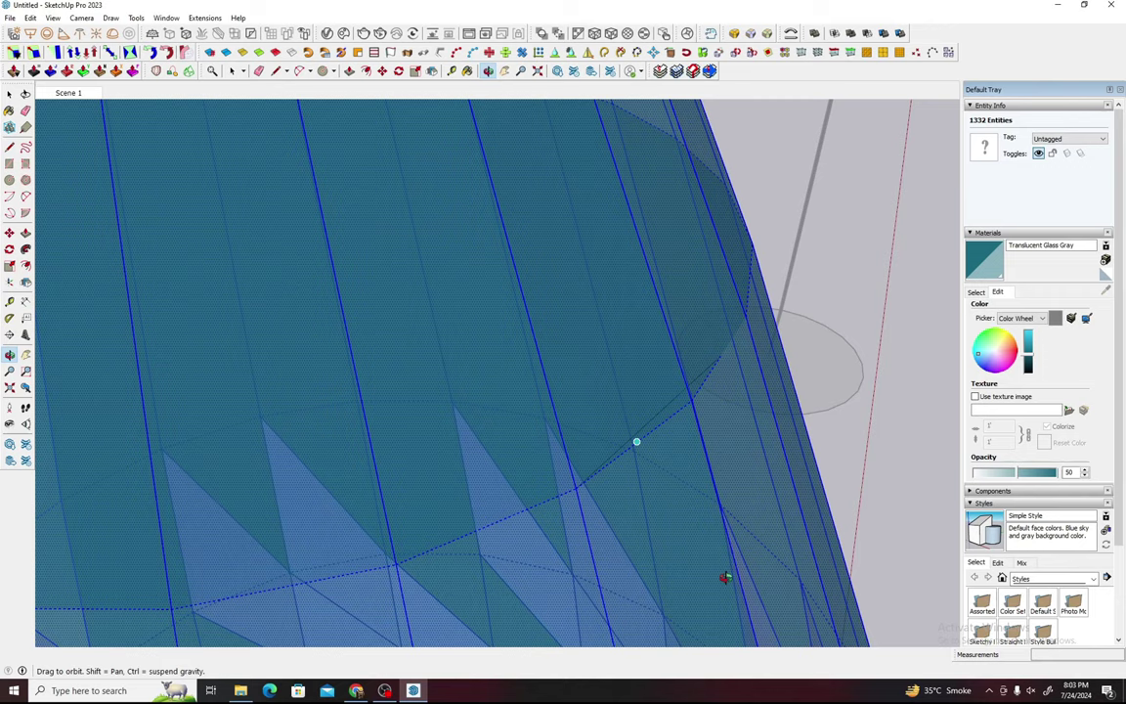
scroll(606, 352, "down", 3)
middle_click_drag(506, 385, 576, 379)
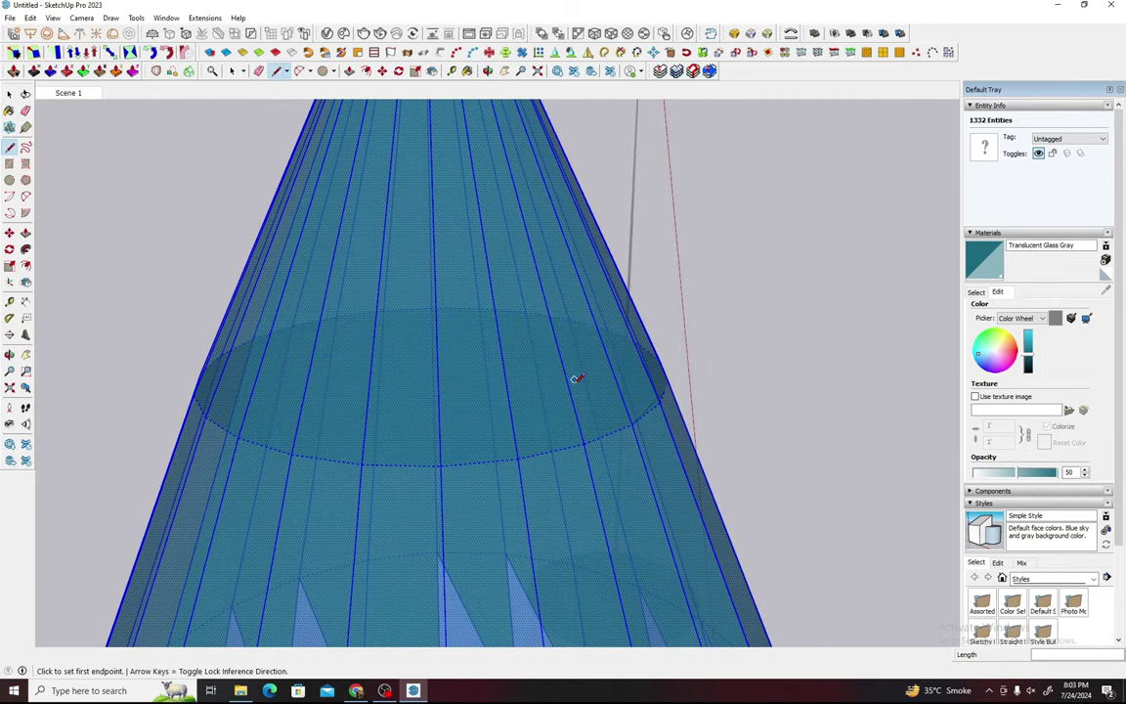
scroll(556, 436, "up", 4)
mouse_move(556, 436)
middle_mouse_down()
mouse_move(541, 467)
mouse_move(576, 359)
mouse_move(496, 545)
mouse_move(640, 392)
mouse_move(798, 306)
middle_mouse_up()
Step: Pick out the tower edges to rotate, adjusting the view between picks
left_click(851, 227)
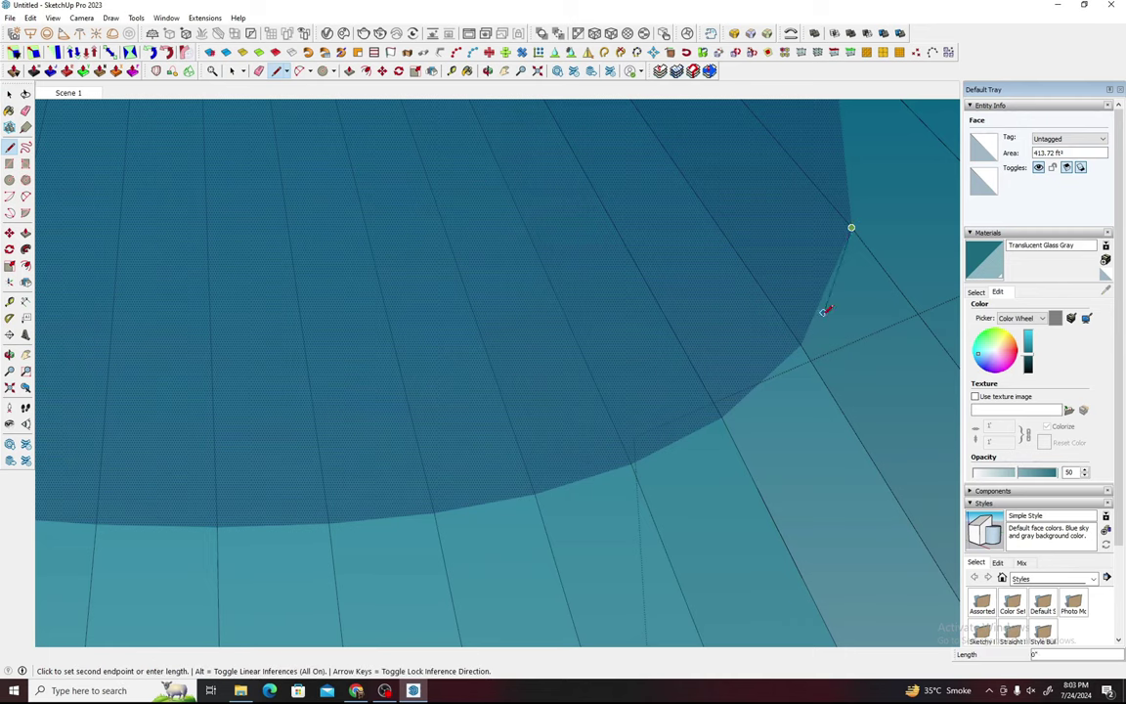
key("space")
mouse_move(799, 344)
middle_mouse_down()
mouse_move(869, 394)
mouse_move(904, 382)
middle_mouse_up()
left_click(831, 322, "ctrl")
mouse_move(824, 320)
middle_mouse_down()
mouse_move(767, 410)
mouse_move(798, 378)
middle_mouse_up()
scroll(799, 378, "down", 5)
Step: Rotate-copy the selected lattice edges about the base centre
key("q")
middle_click_drag(671, 306, 793, 530)
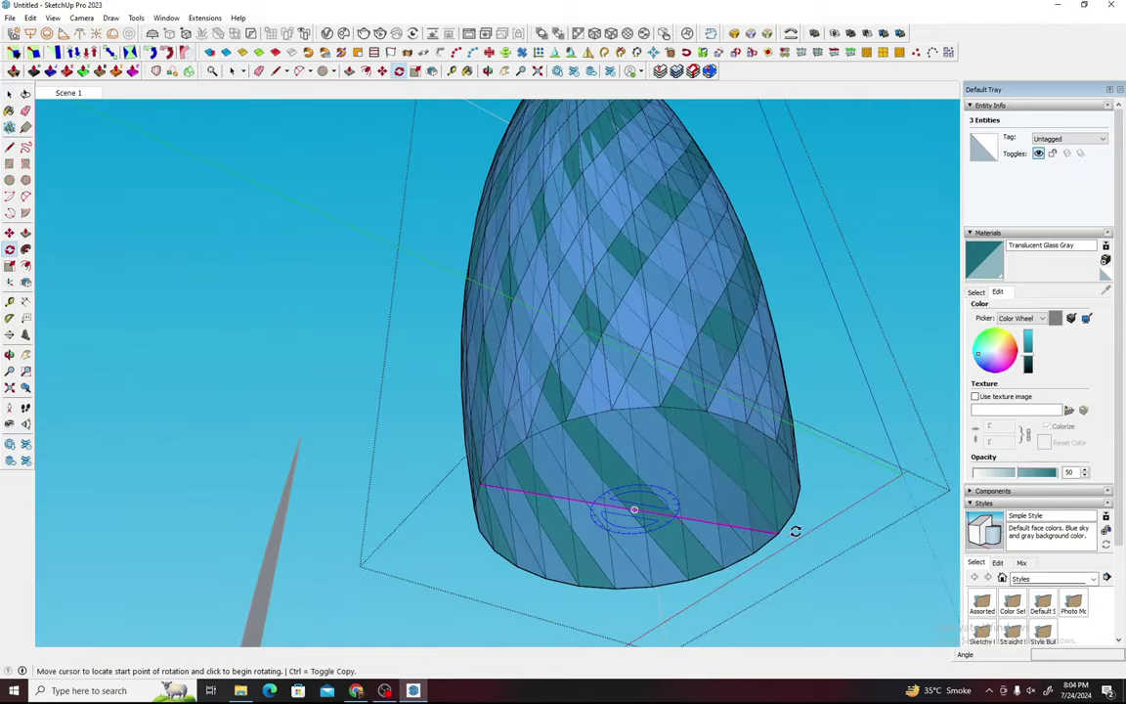
left_click(606, 435)
left_click(801, 280)
left_click(725, 261)
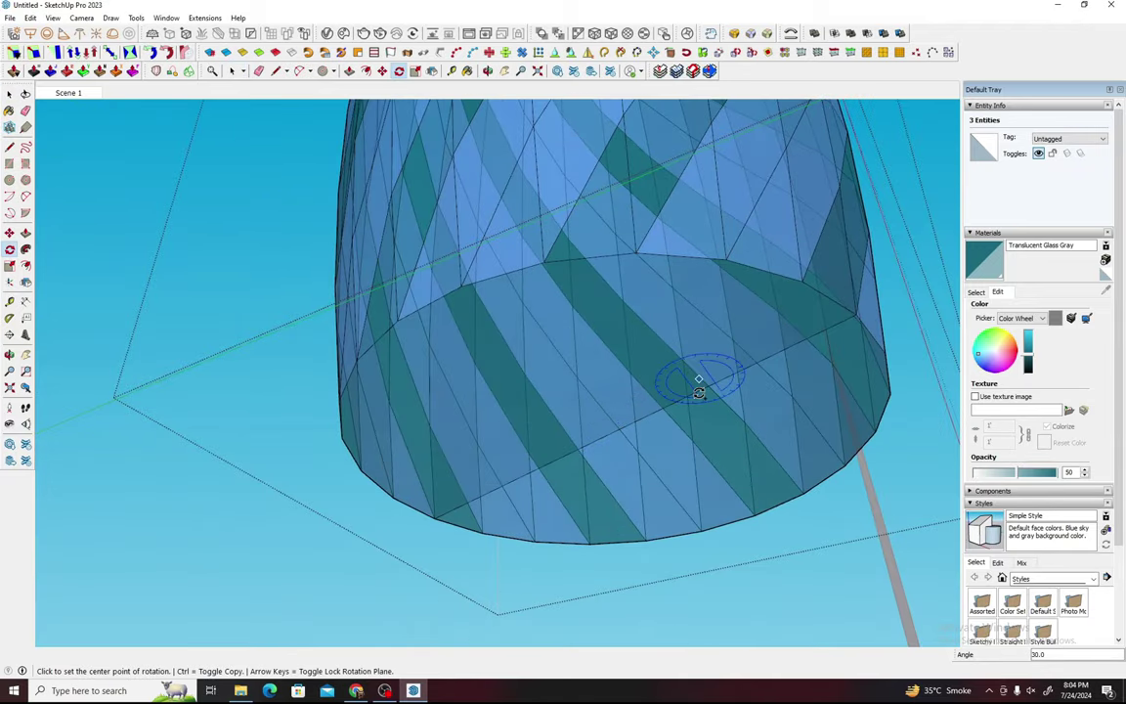
Step: Orbit and zoom to inspect the whole tower and its tip
mouse_move(724, 261)
middle_mouse_down()
mouse_move(699, 382)
mouse_move(645, 522)
middle_mouse_up()
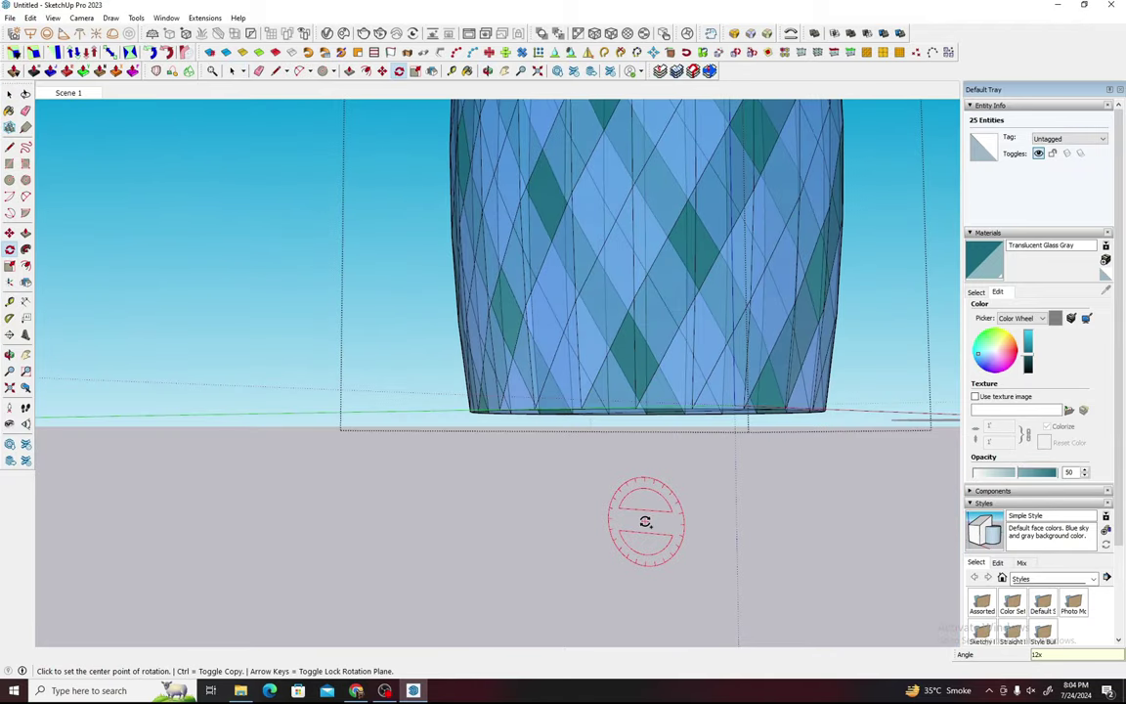
scroll(640, 534, "down", 5)
middle_click_drag(647, 550, 724, 233)
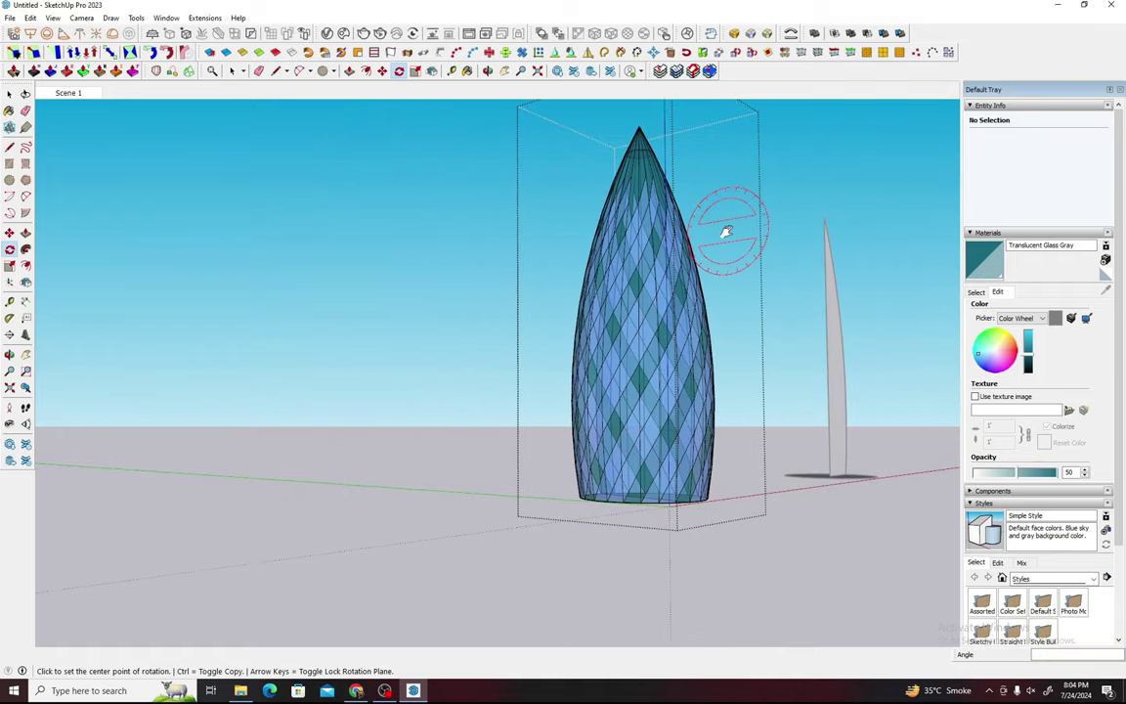
scroll(659, 239, "up", 3)
scroll(624, 252, "up", 3)
scroll(624, 252, "up", 2)
mouse_move(610, 266)
middle_mouse_down()
mouse_move(610, 352)
mouse_move(499, 282)
middle_mouse_up()
scroll(597, 332, "up", 2)
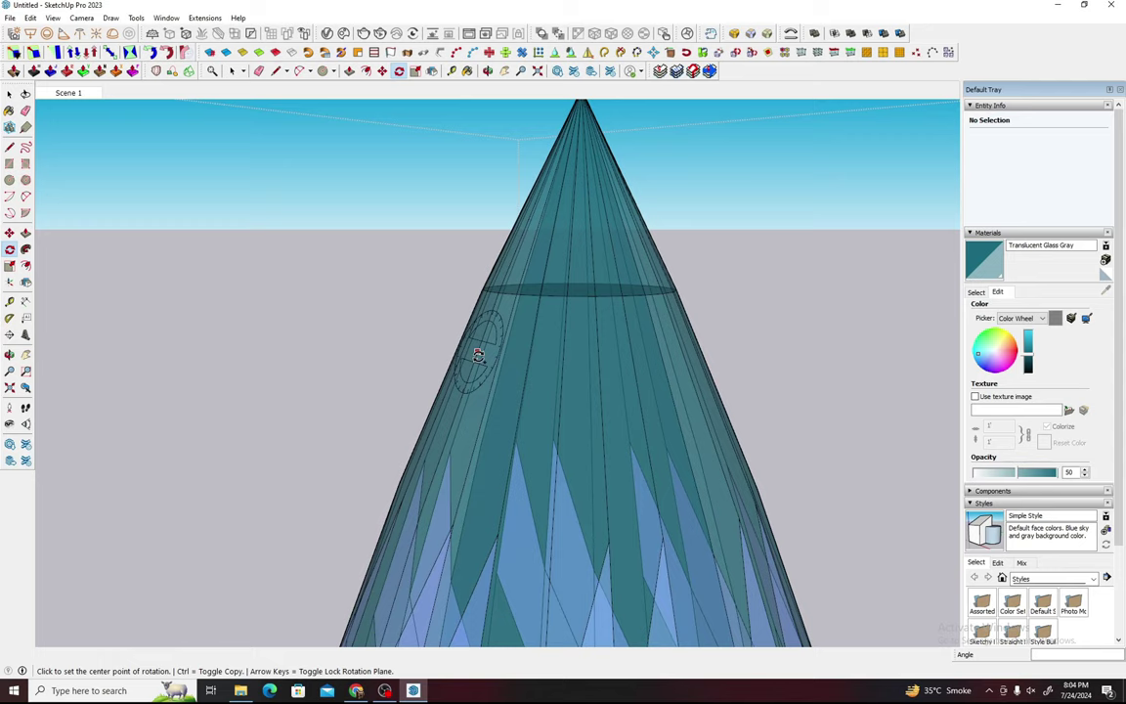
scroll(545, 445, "down", 1)
scroll(598, 452, "up", 3)
Step: Select the cone and draw a short edge along its upper horizontal ring
key("l")
key("space")
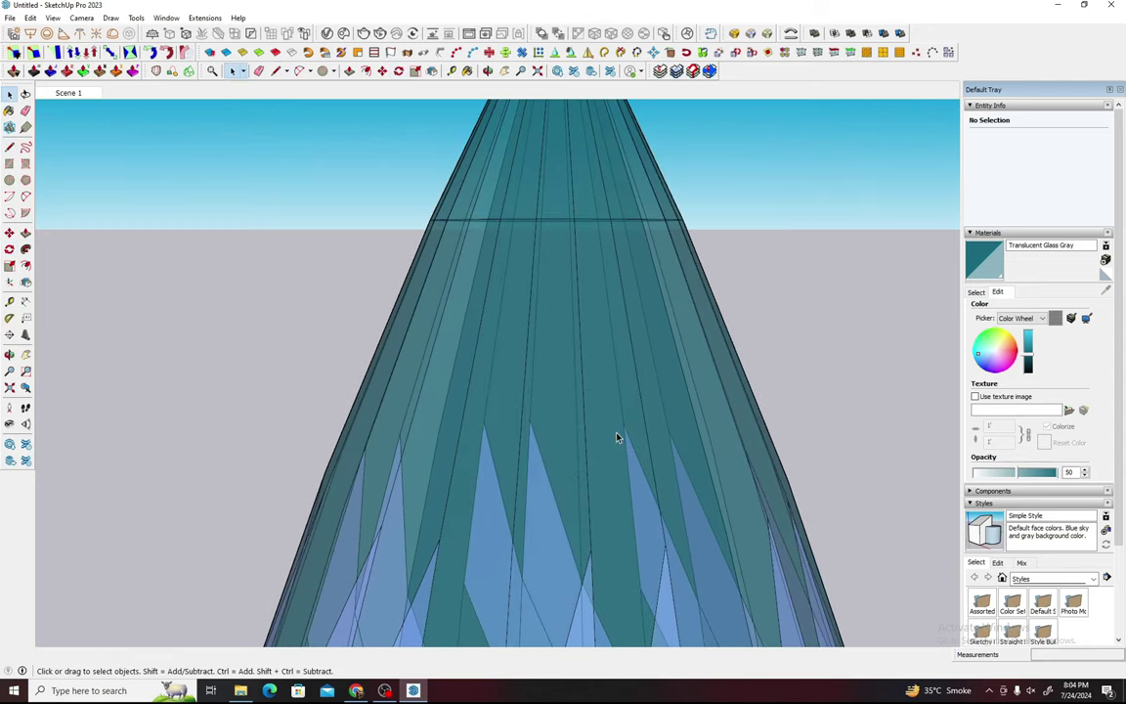
triple_click(617, 437)
mouse_move(617, 437)
middle_mouse_down()
mouse_move(678, 465)
mouse_move(618, 521)
middle_mouse_up()
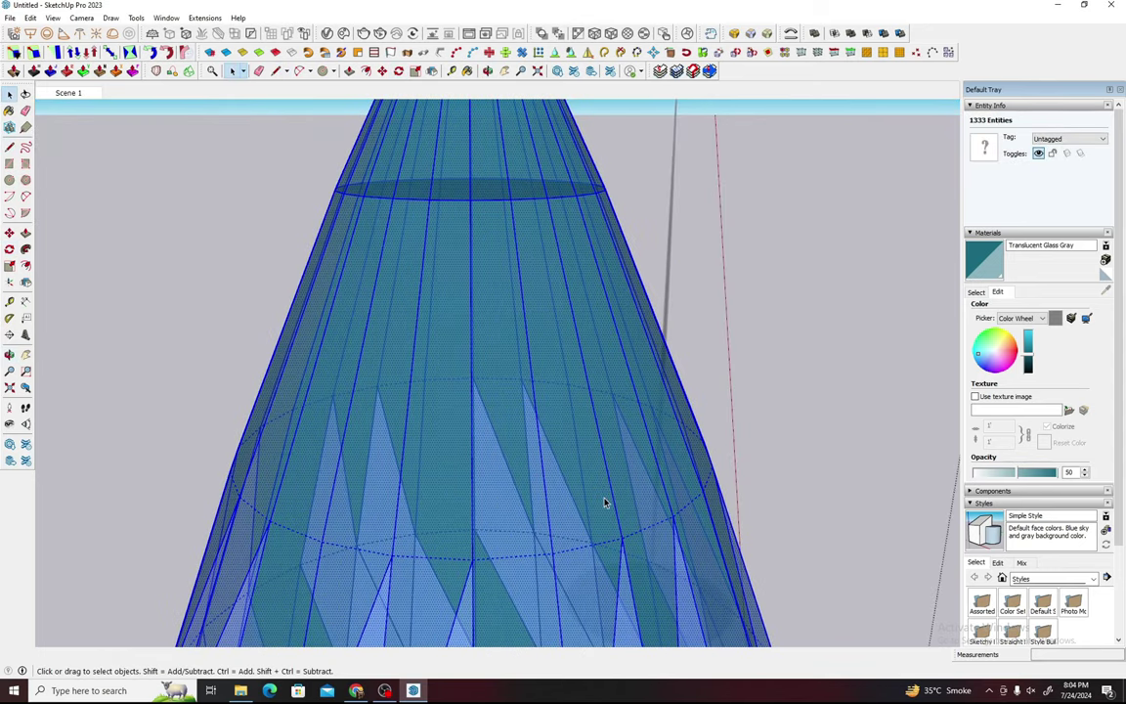
scroll(564, 548, "up", 1)
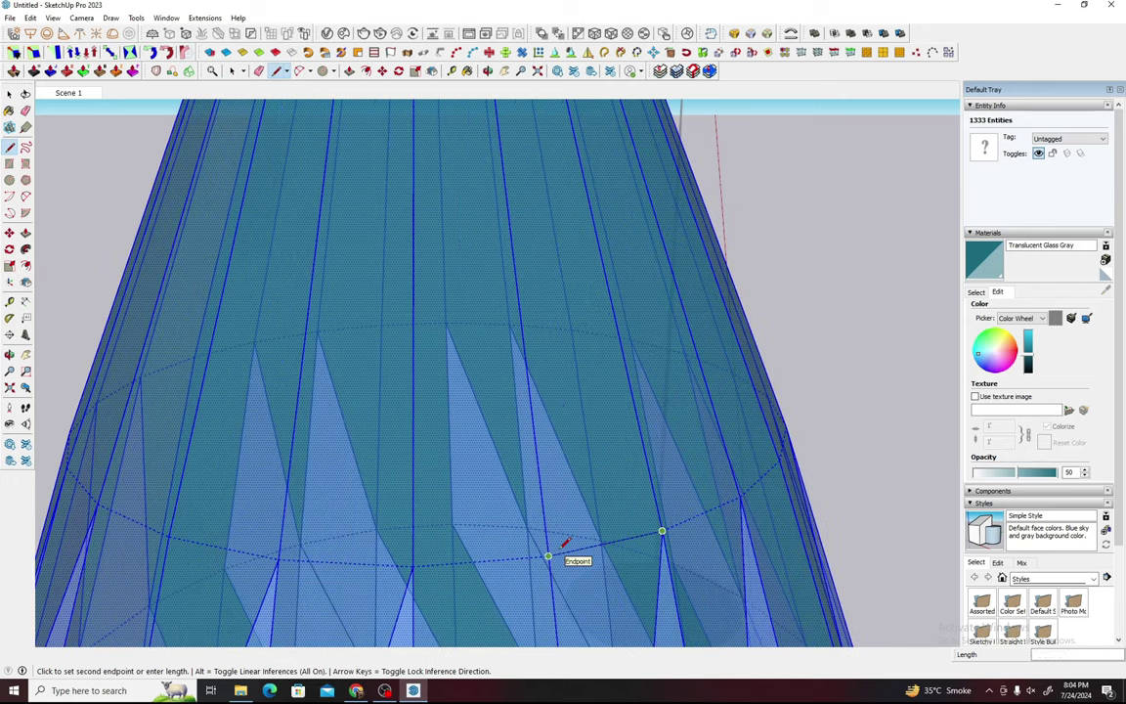
scroll(570, 541, "up", 1)
scroll(547, 552, "up", 1)
left_click(527, 564)
Step: Select only the new ring edge and start the Rotate tool
scroll(593, 502, "down", 2)
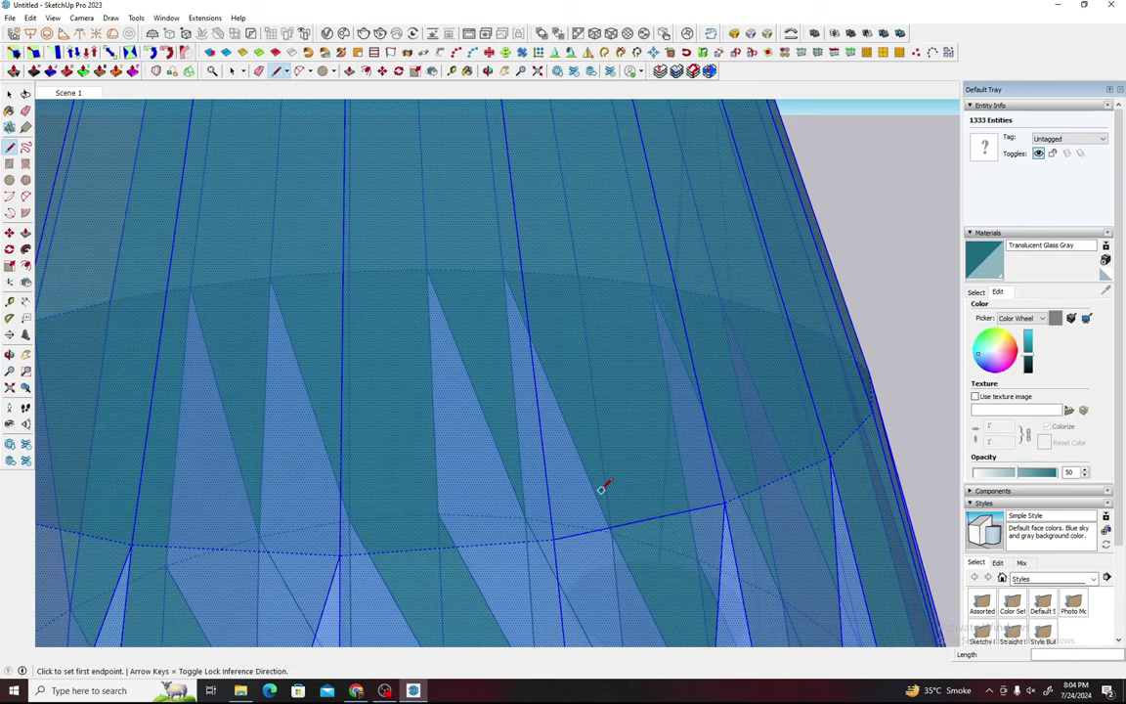
scroll(603, 489, "down", 1)
key("space")
left_click(622, 512)
scroll(616, 445, "down", 3)
key("q")
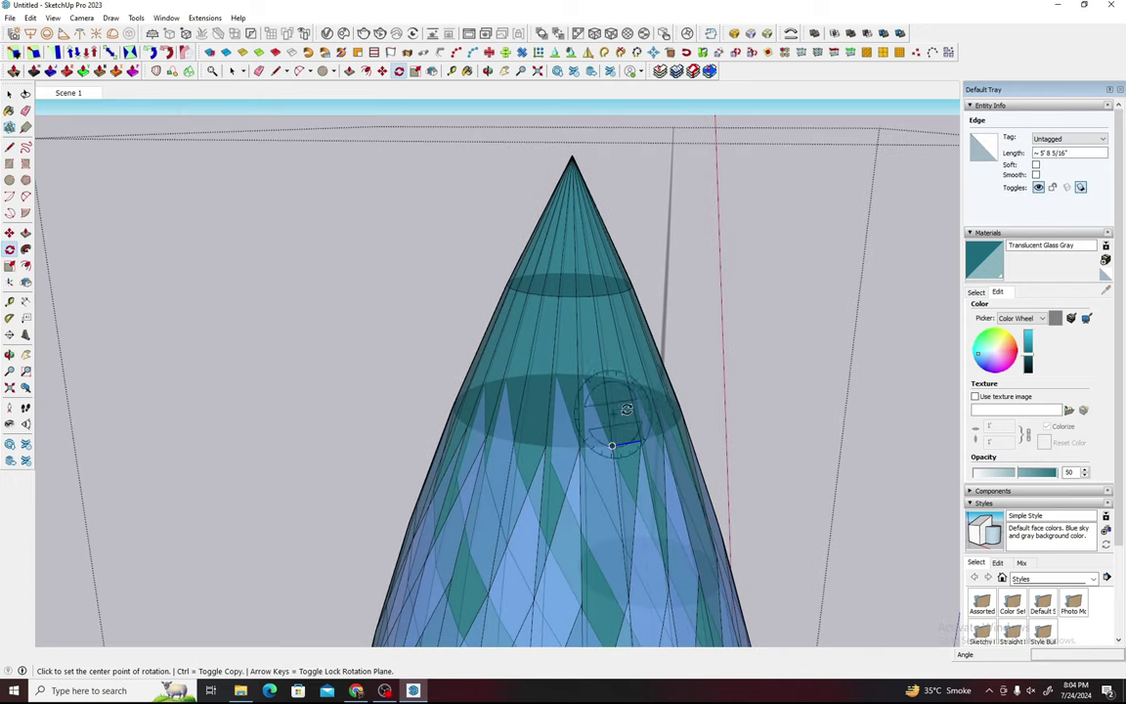
scroll(611, 411, "down", 2)
scroll(596, 547, "down", 1)
Step: Rotate-copy the roughly 5' 8" edge about the base centre in 15° steps, 23 copies
middle_click_drag(591, 588, 719, 191)
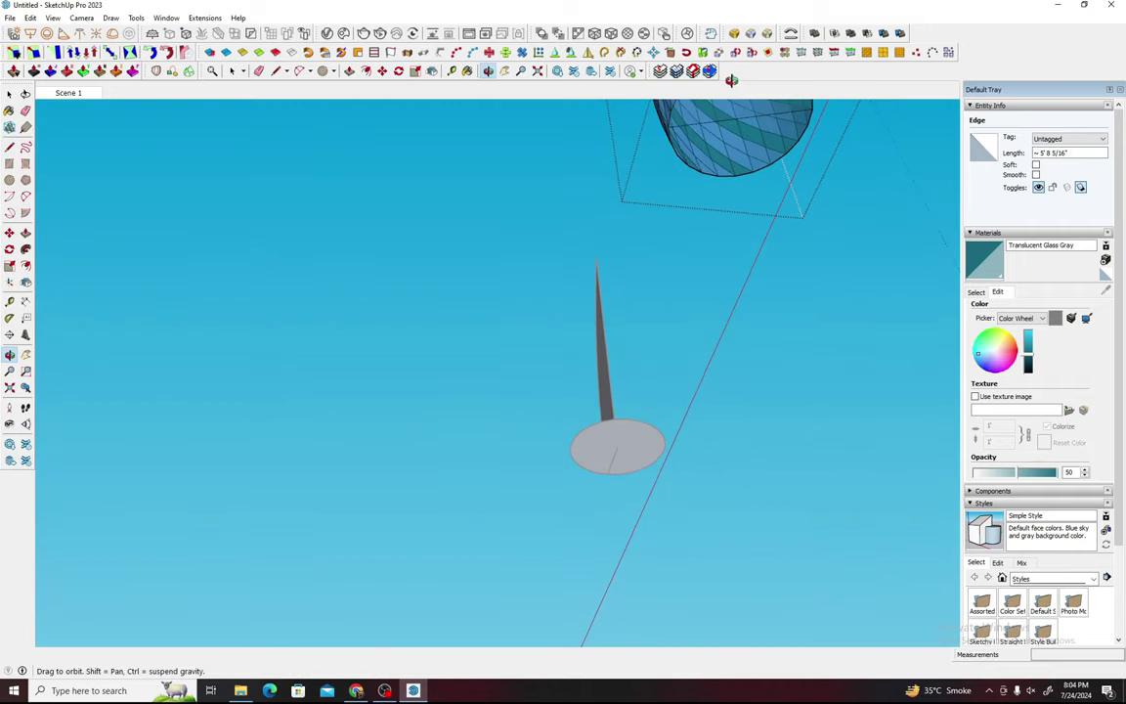
scroll(713, 200, "up", 2)
scroll(696, 225, "up", 1)
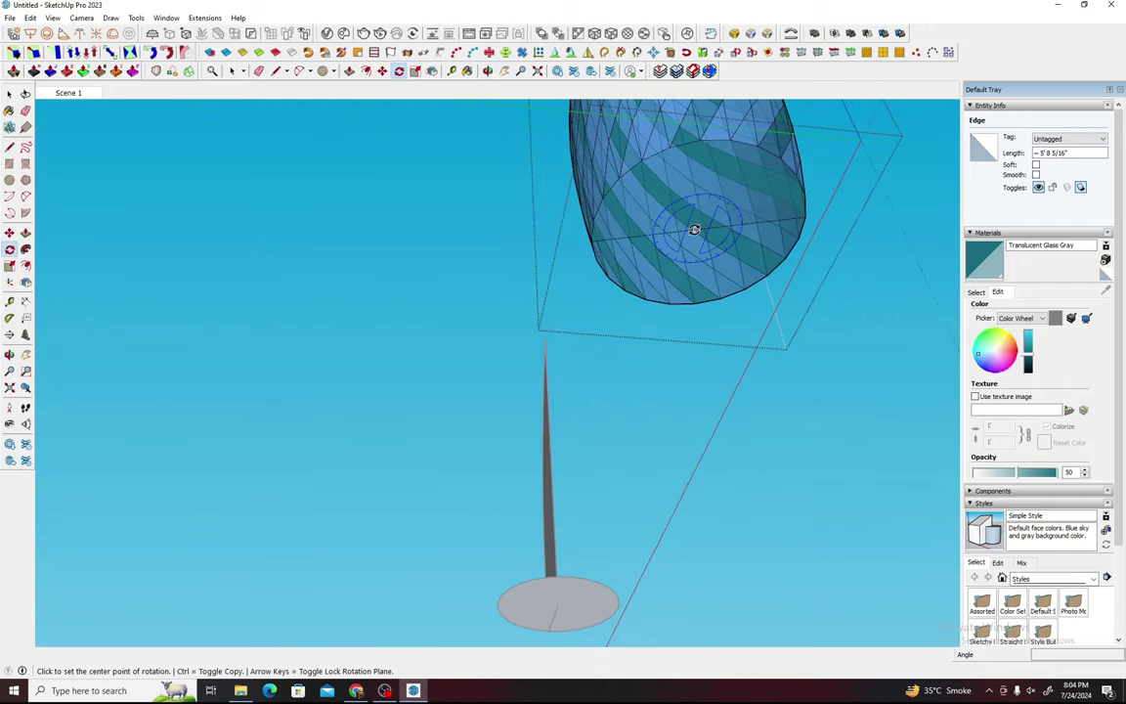
left_click(803, 220)
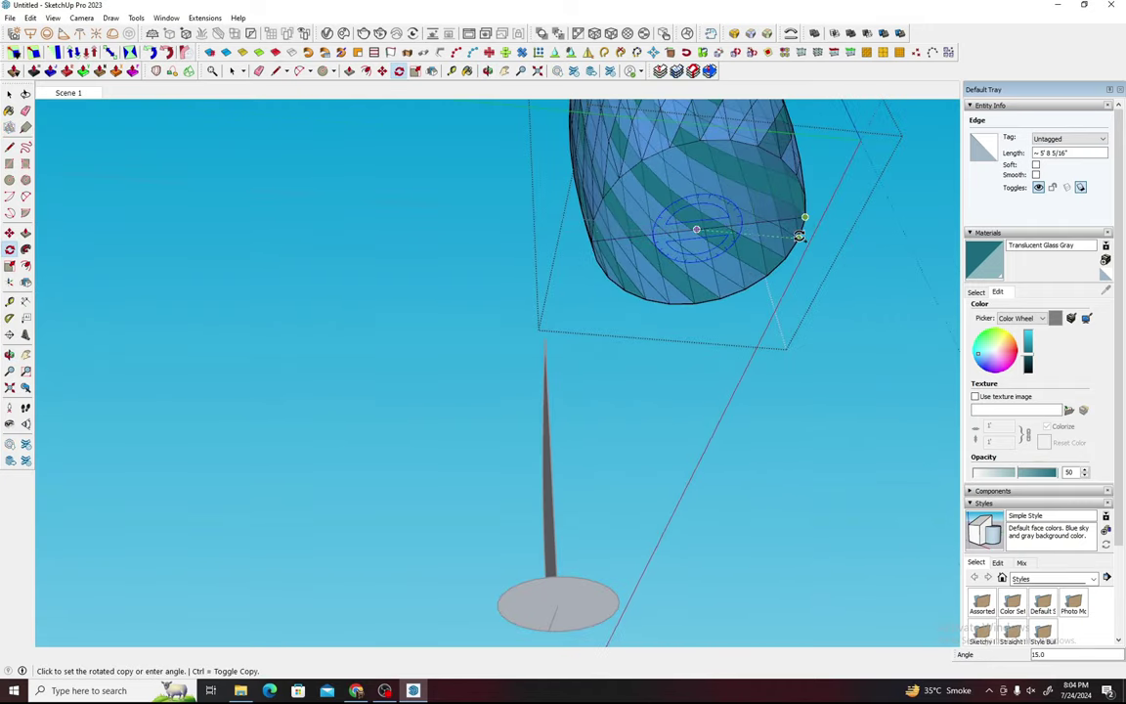
left_click(799, 236)
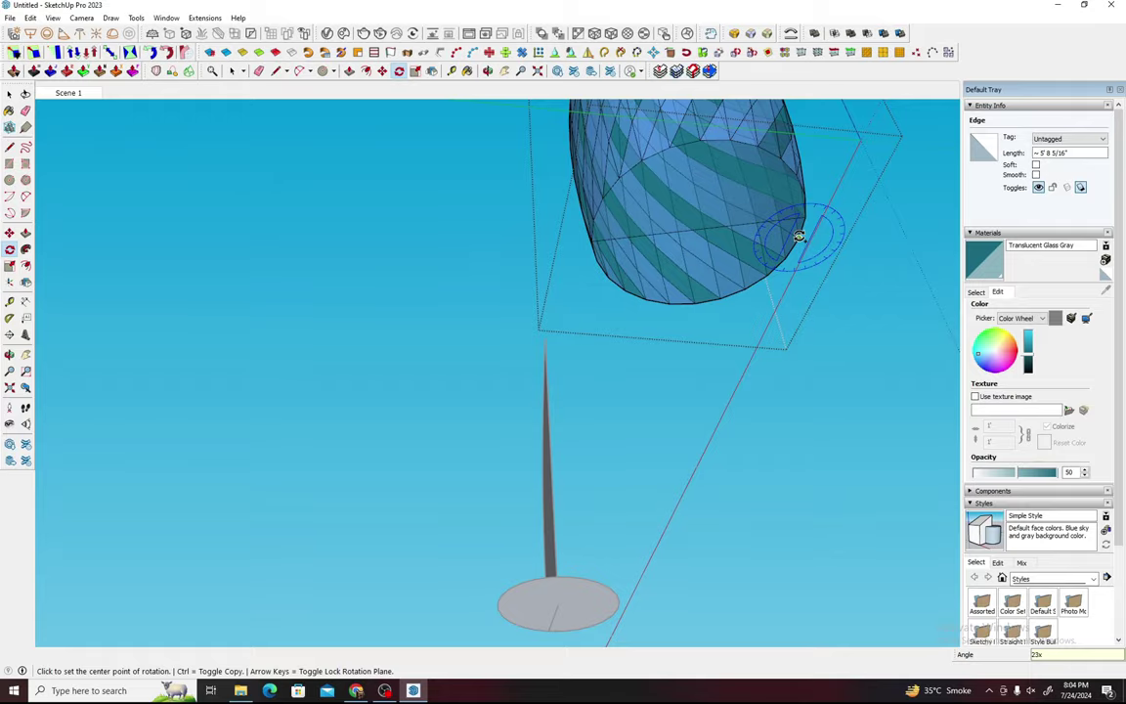
mouse_move(800, 235)
middle_mouse_down()
mouse_move(707, 435)
mouse_move(588, 427)
mouse_move(505, 473)
middle_mouse_up()
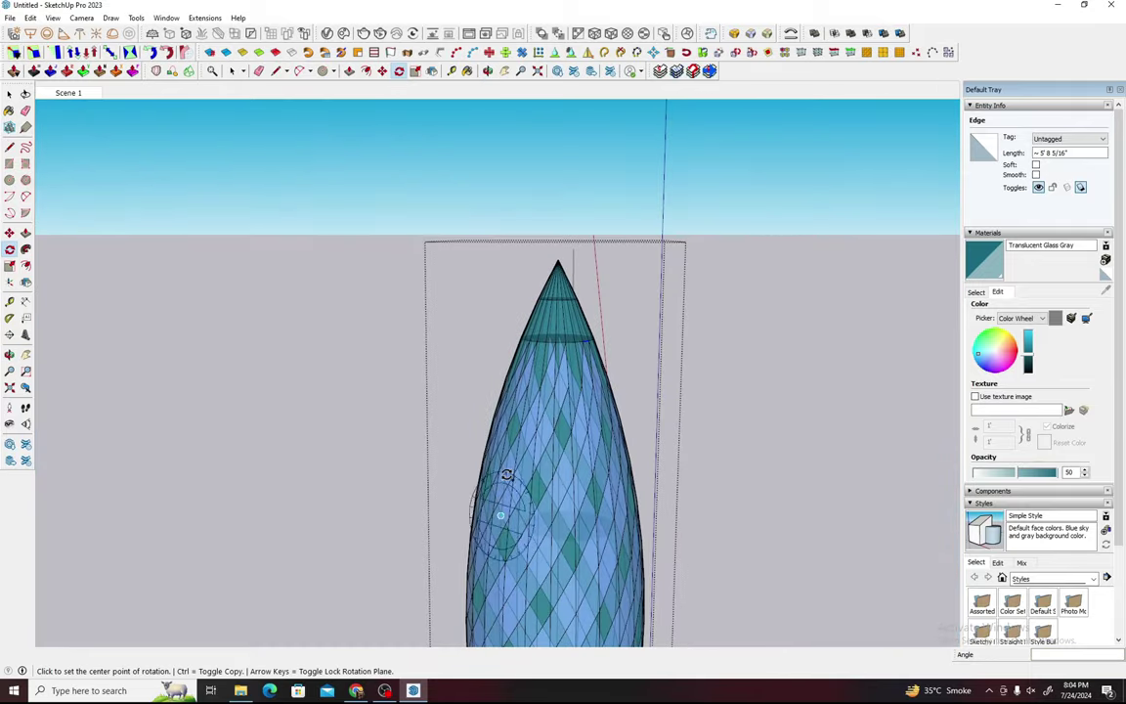
scroll(588, 322, "up", 3)
mouse_move(573, 334)
middle_mouse_down()
mouse_move(528, 369)
mouse_move(502, 422)
middle_mouse_up()
Step: Box-select the cone's upper ring edges and copy them 60' beside the tower
key("space")
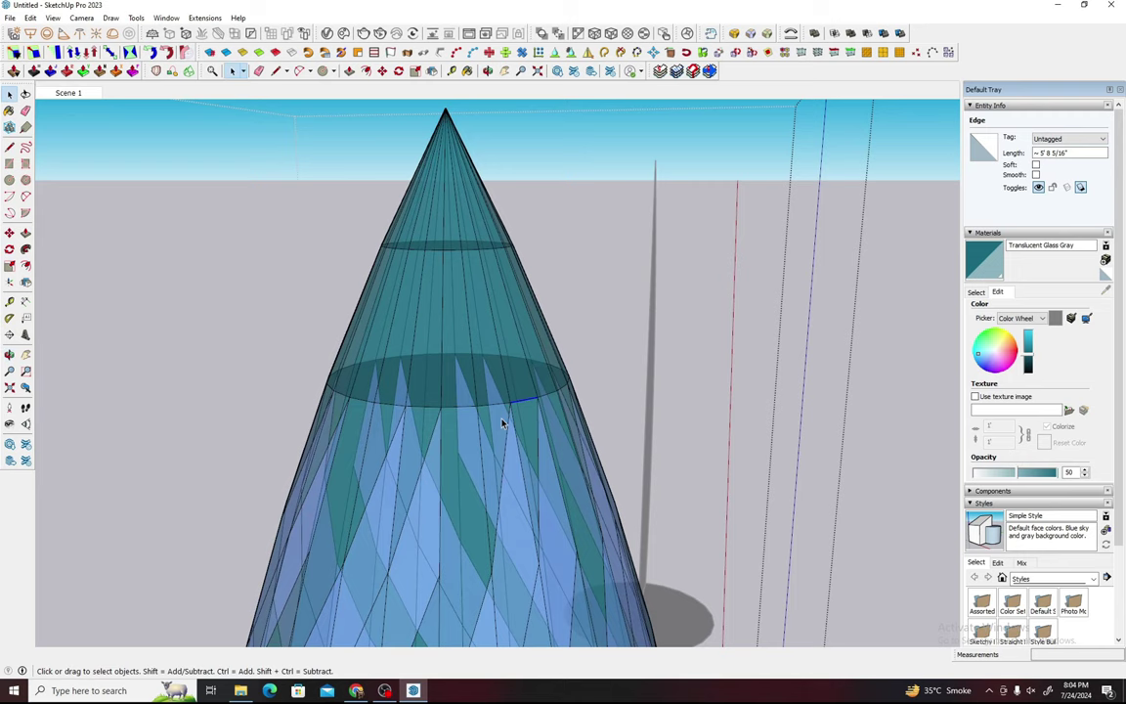
left_click_drag(306, 364, 686, 417)
mouse_move(686, 417)
middle_mouse_down()
mouse_move(459, 419)
mouse_move(290, 341)
middle_mouse_up()
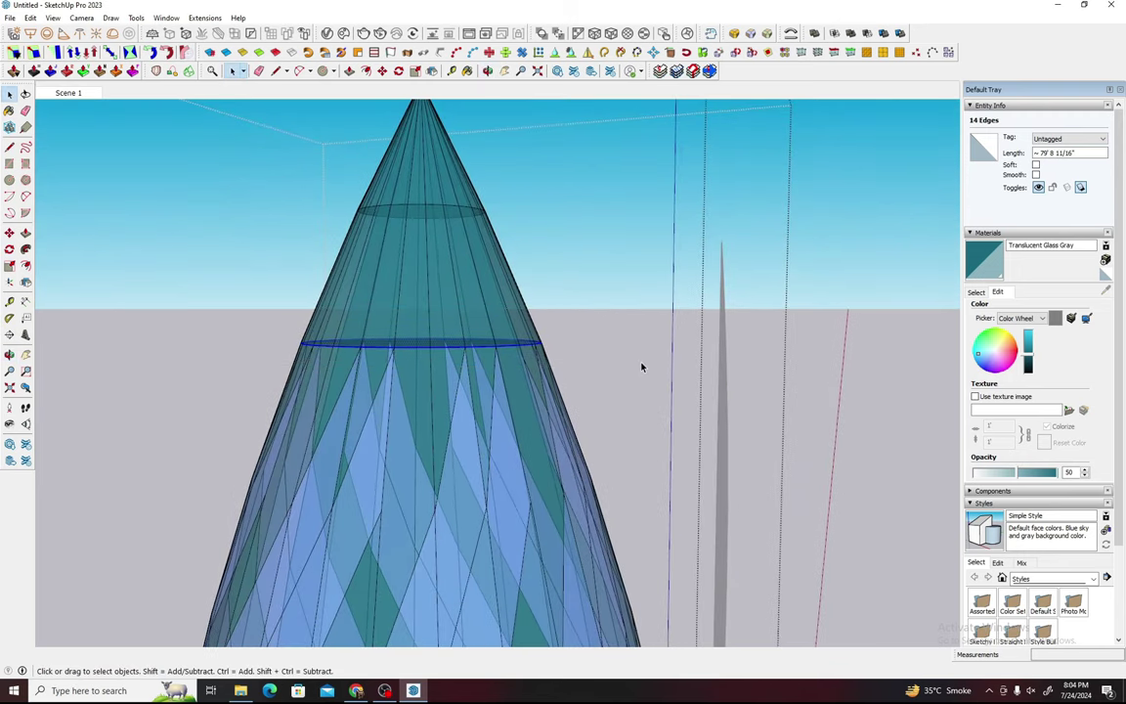
key("m")
left_click(421, 343)
key("ctrl")
mouse_move(447, 347)
middle_mouse_down()
mouse_move(345, 372)
mouse_move(526, 367)
middle_mouse_up()
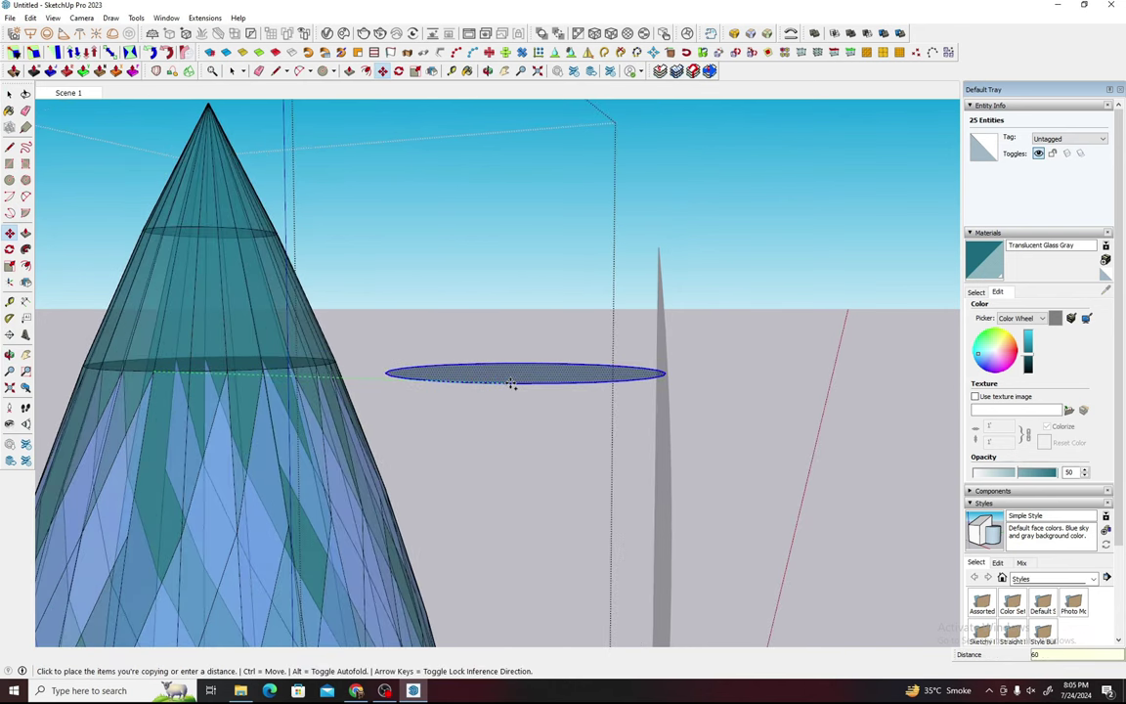
type("'")
key("Return")
key("space")
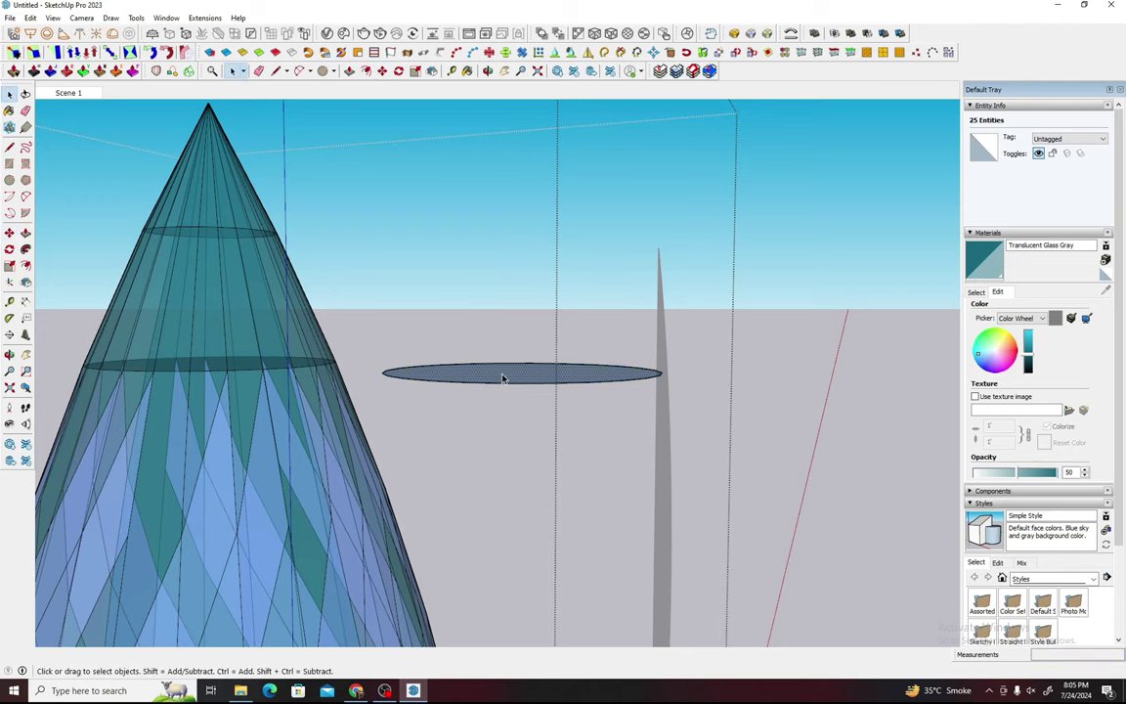
middle_click_drag(502, 377, 513, 385)
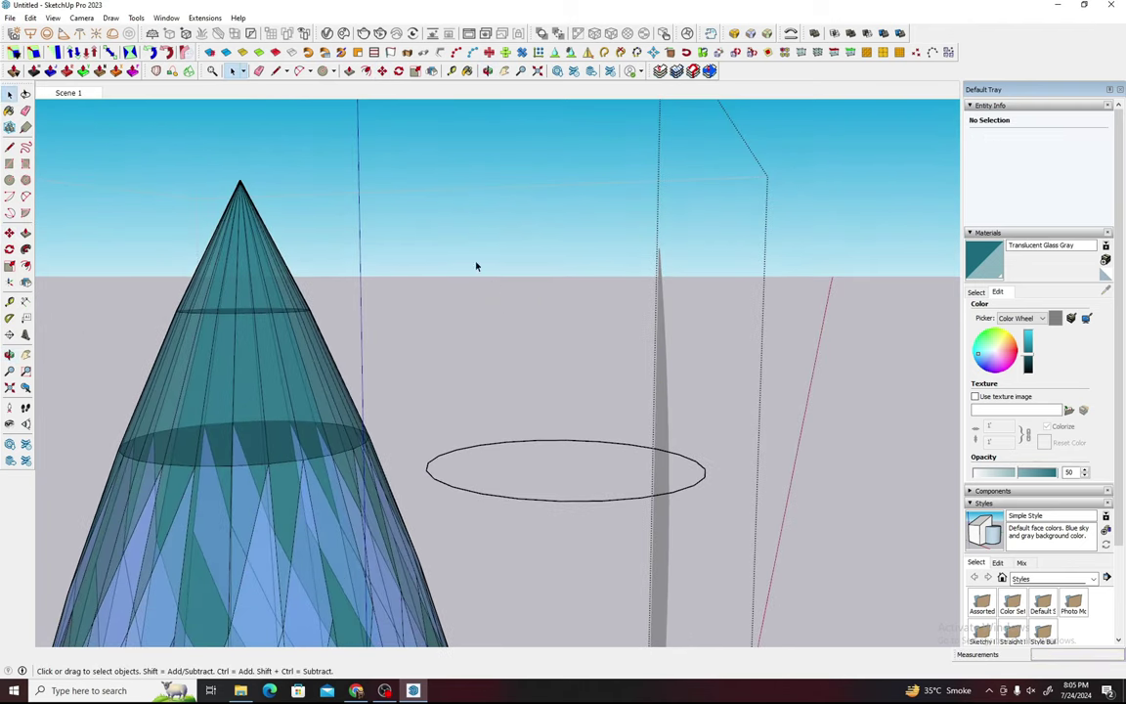
Step: Convert the selected ring copy into a tube group with 1" diameter
left_click(439, 53)
left_click(581, 371)
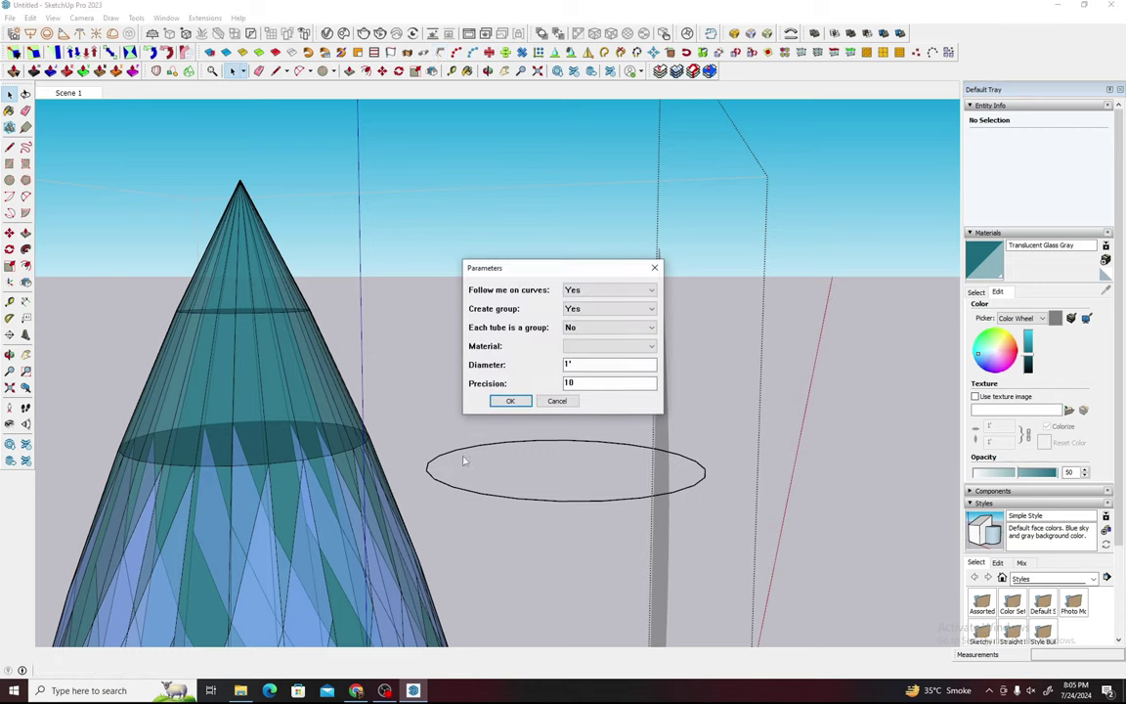
left_click(518, 402)
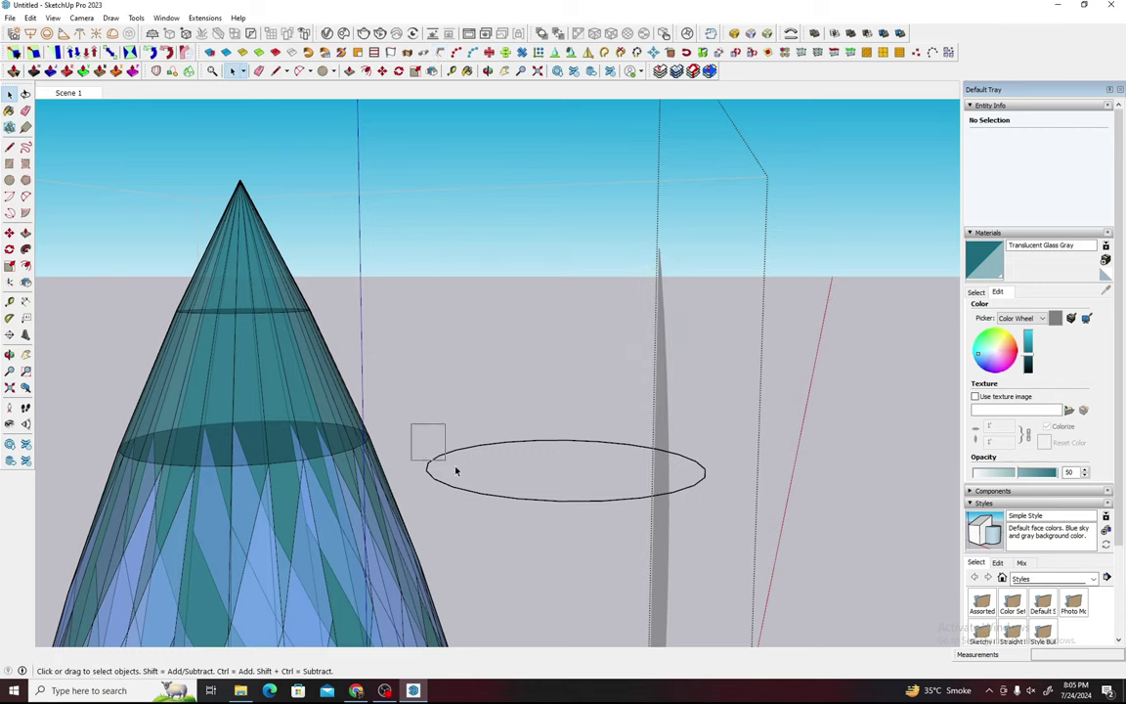
left_click(404, 52)
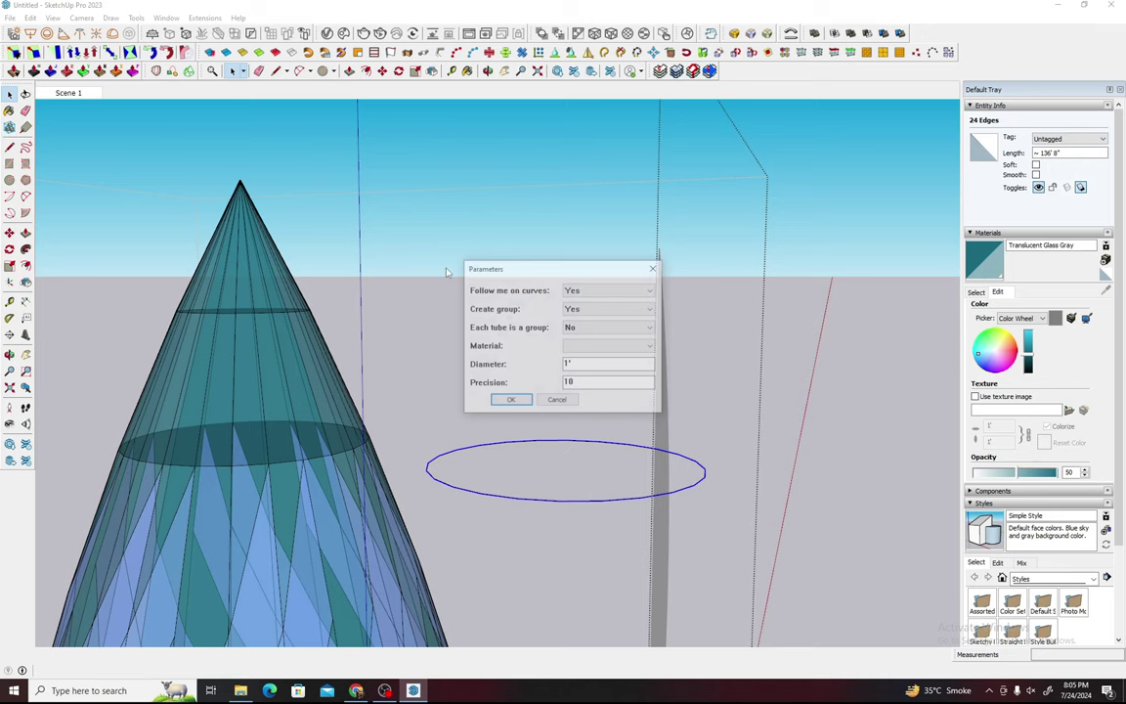
left_click(460, 365)
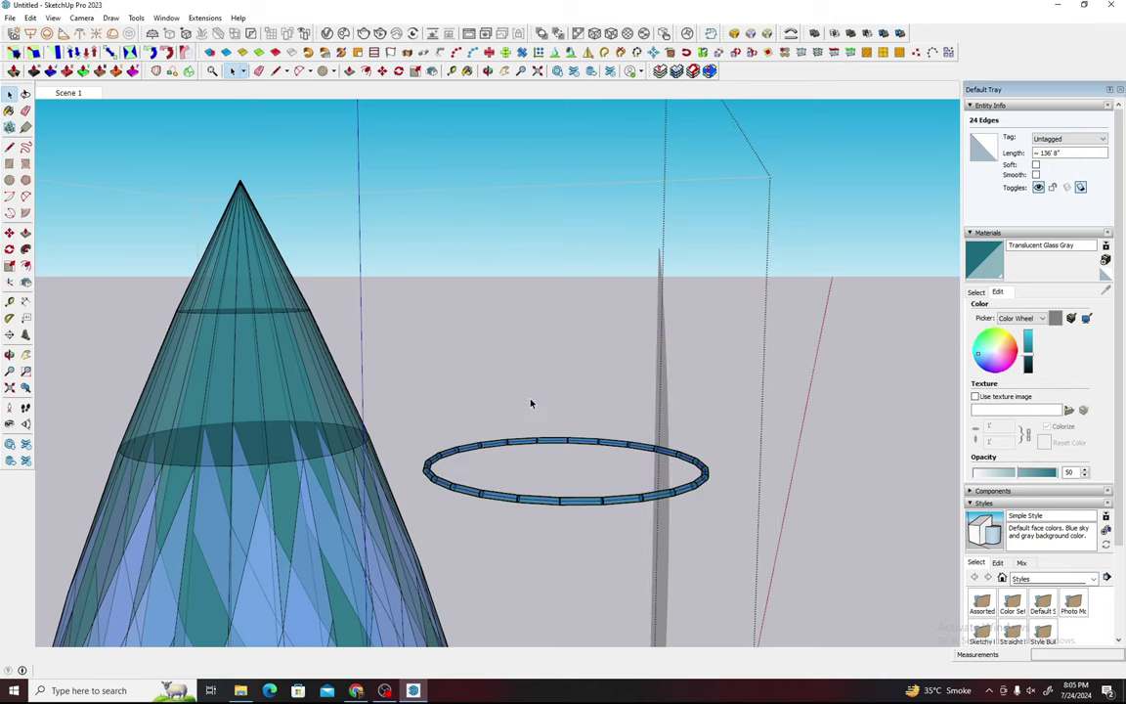
Step: Move the tube group onto the cone so it encircles the upper ring
left_click(525, 501)
key("m")
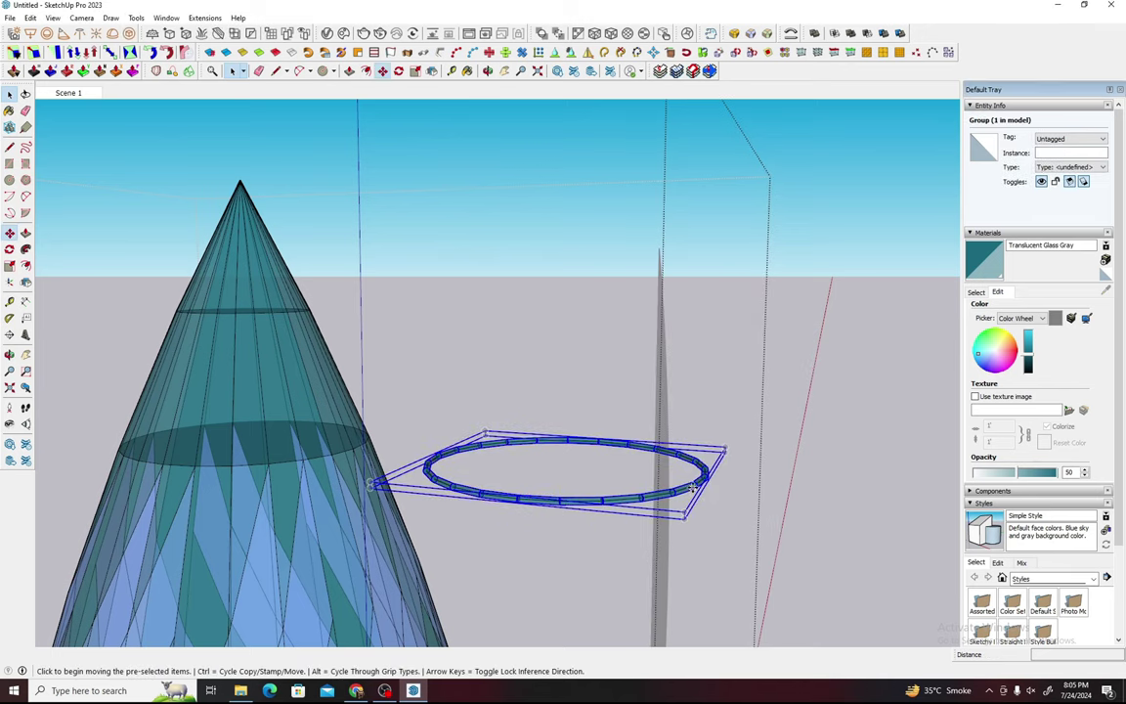
left_click(700, 482)
type("60")
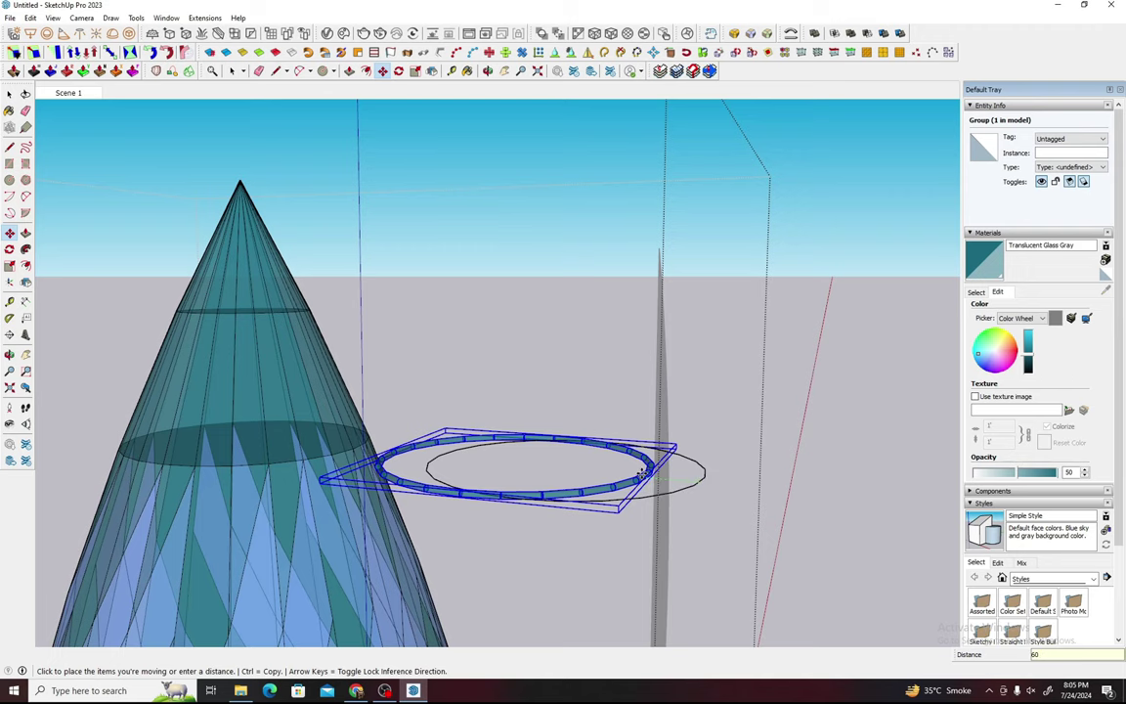
left_click(642, 473)
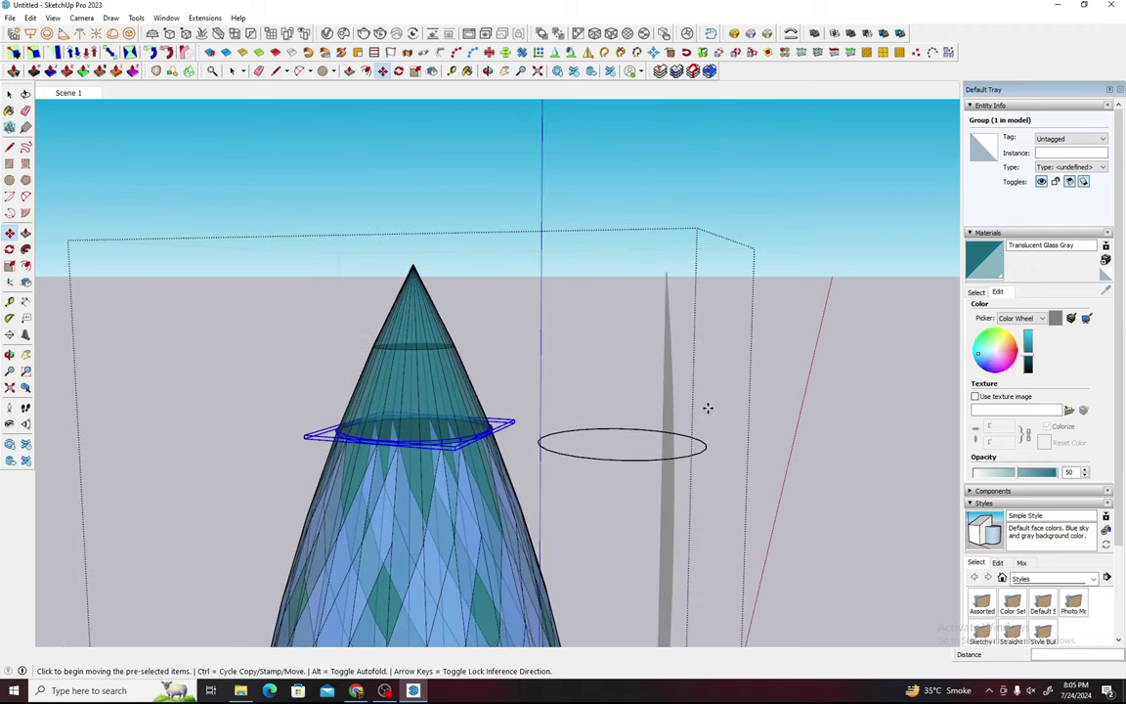
middle_click_drag(696, 420, 426, 530)
Step: Select the cone and orbit toward the tube ring around it
triple_click(410, 531)
scroll(398, 546, "up", 2)
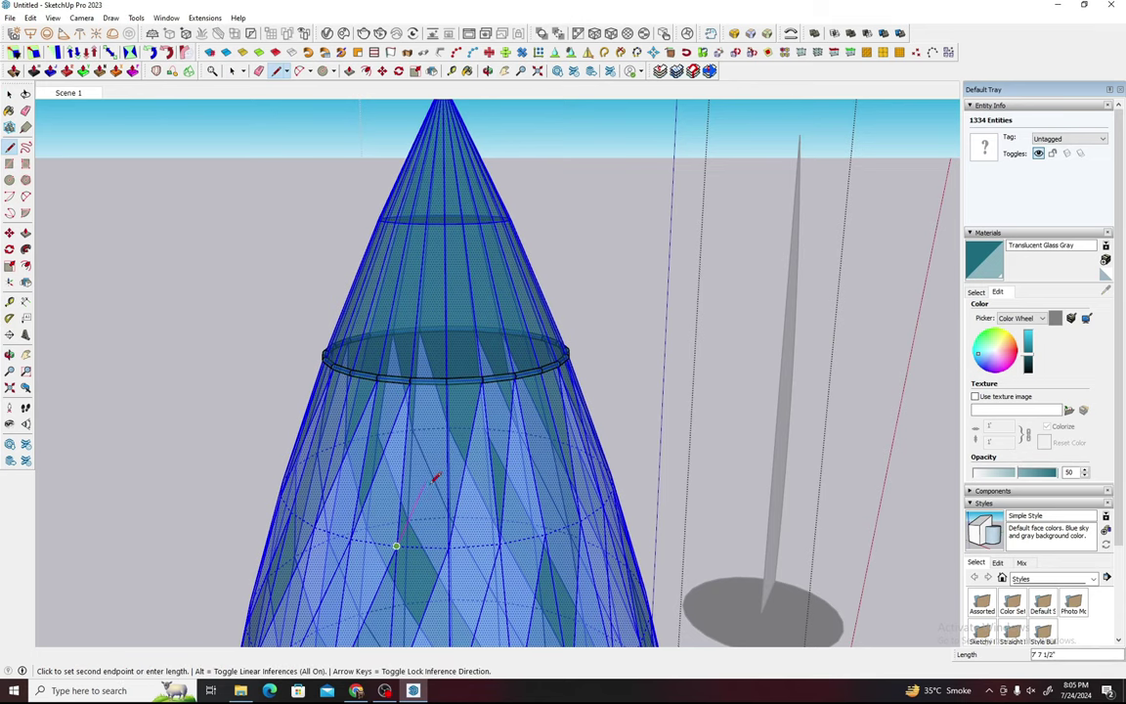
middle_click_drag(434, 479, 493, 389)
middle_click_drag(493, 339, 478, 489)
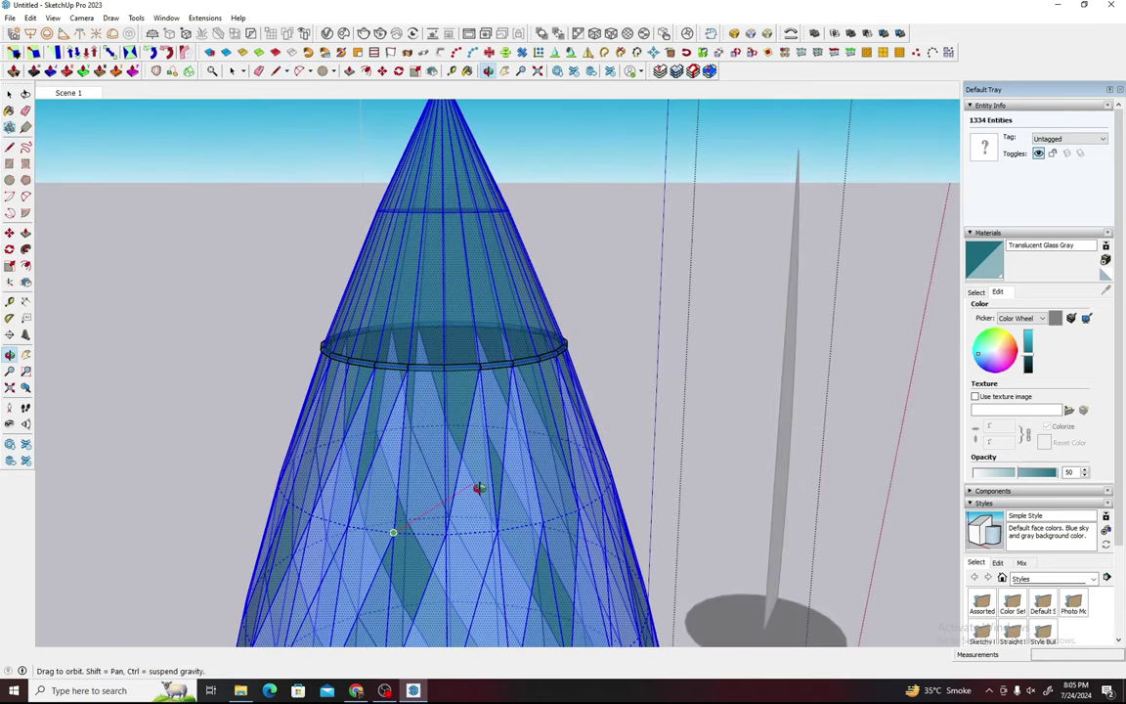
scroll(427, 377, "up", 2)
Step: Hide the tube ring group, then select the whole cone with its edges
key("space")
left_click(469, 358)
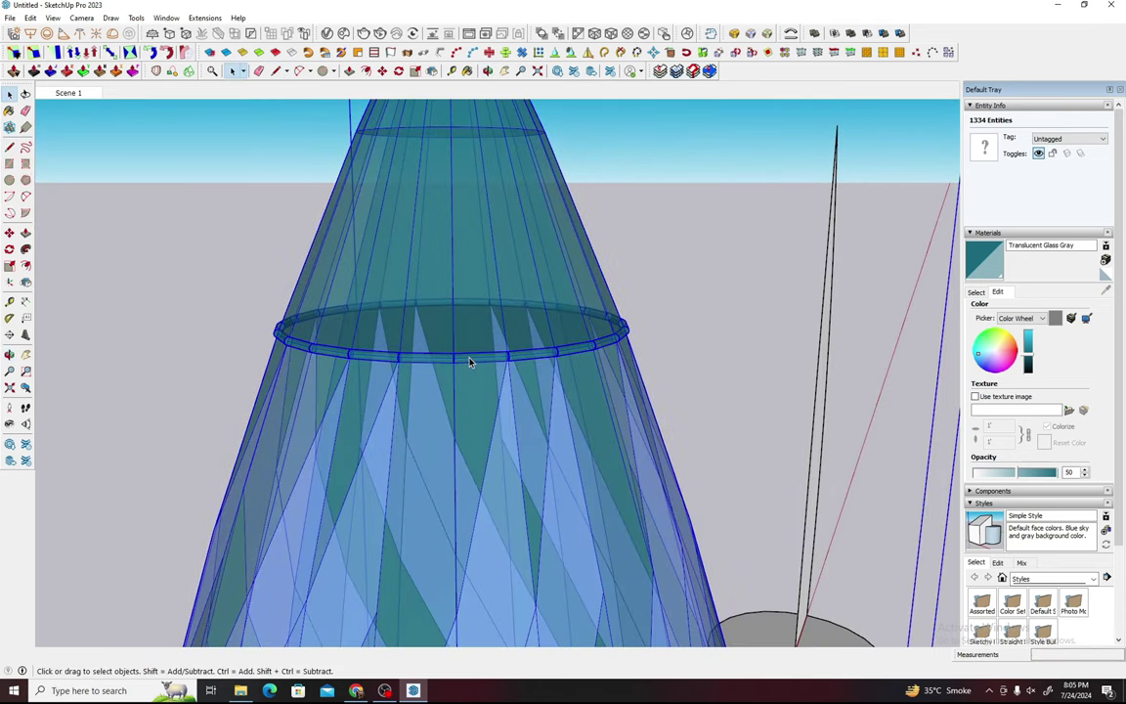
right_click(470, 359)
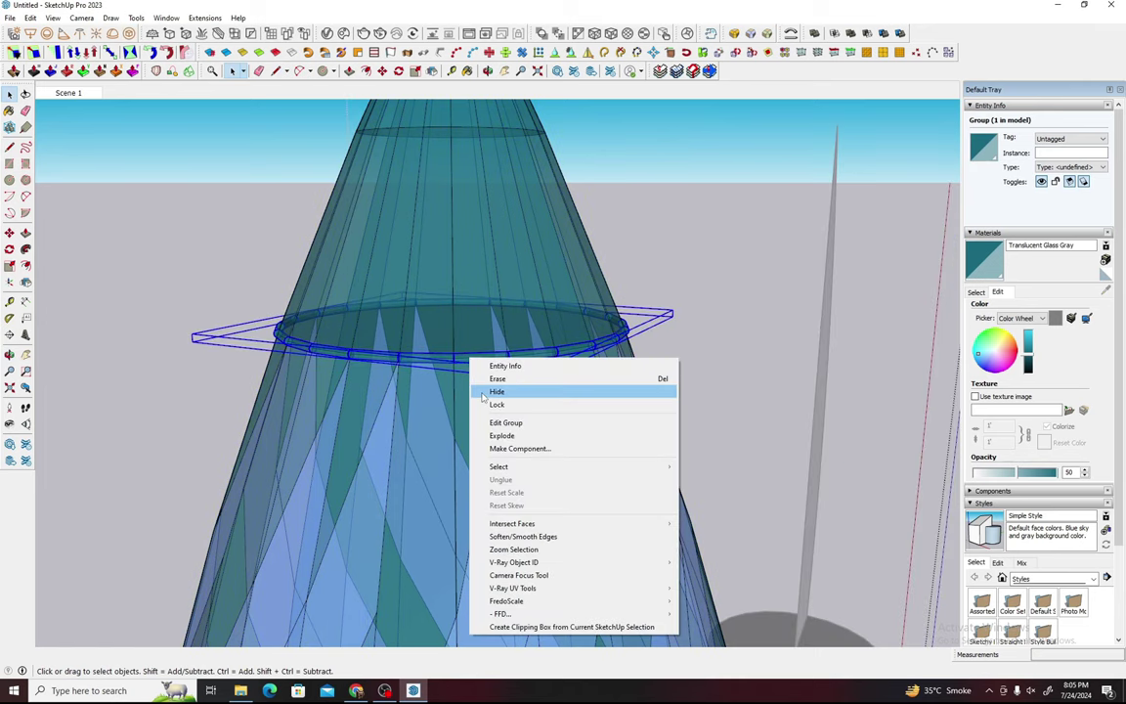
left_click(497, 391)
middle_click_drag(393, 581, 470, 493)
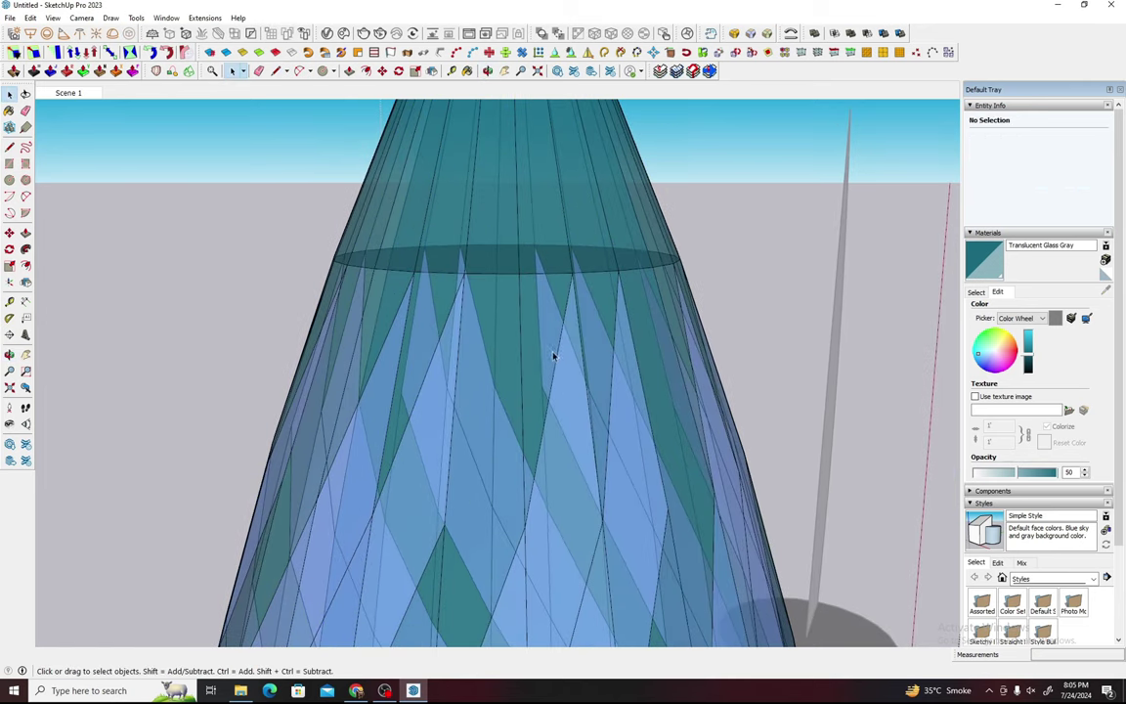
triple_click(428, 463)
key("l")
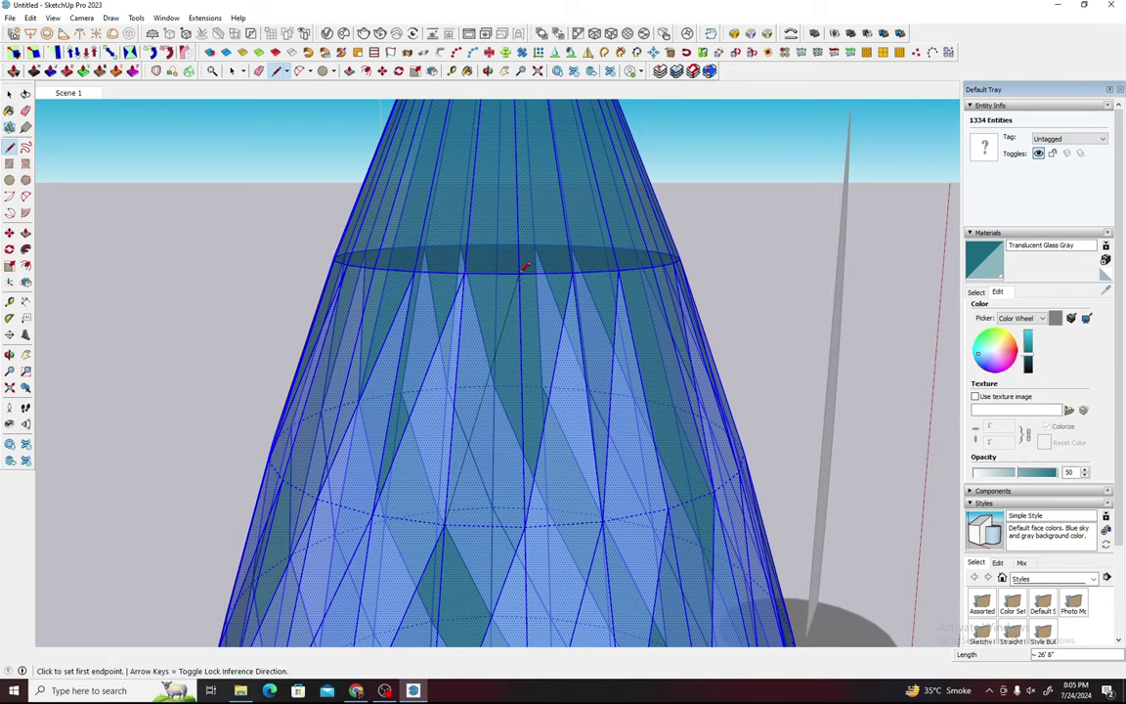
Step: Sample the Translucent Glass Blue material from a narrow face on the cone
key("space")
left_click(483, 329)
key("b")
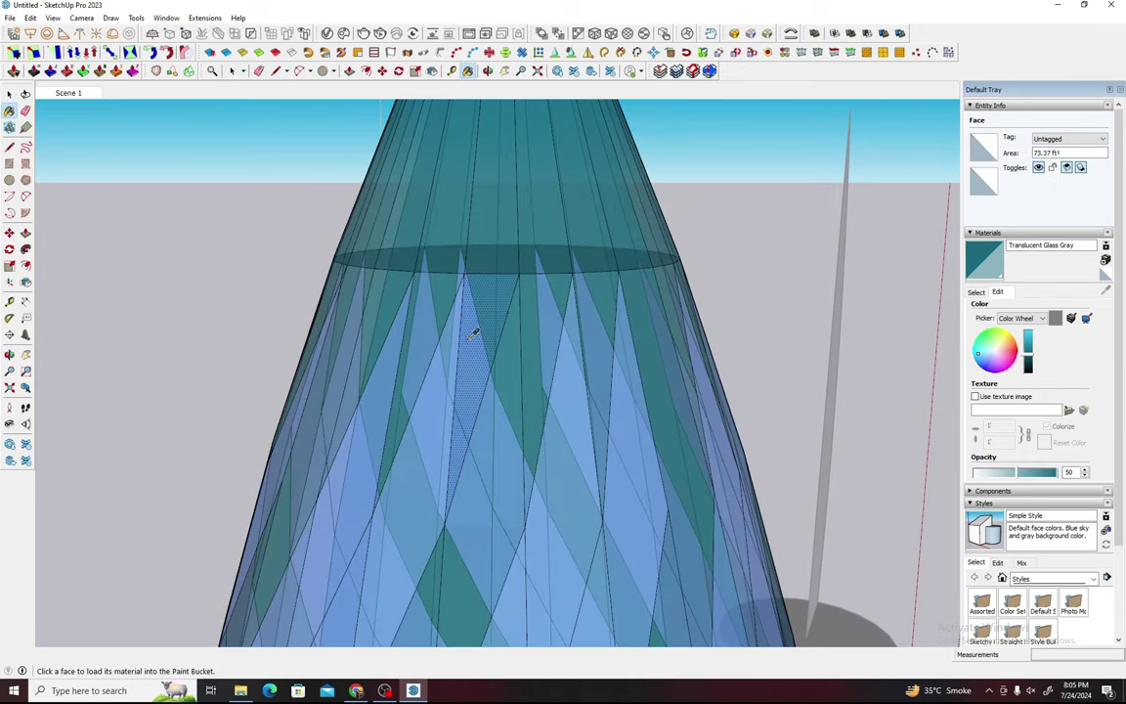
left_click(473, 333, "alt")
mouse_move(493, 337)
middle_mouse_down()
mouse_move(538, 397)
mouse_move(478, 357)
mouse_move(565, 244)
mouse_move(584, 160)
middle_mouse_up()
Step: Rotate-copy the selected triangular facet 15° around the cone's base centre
key("space")
scroll(485, 369, "down", 2)
key("q")
scroll(503, 332, "down", 2)
scroll(515, 322, "down", 2)
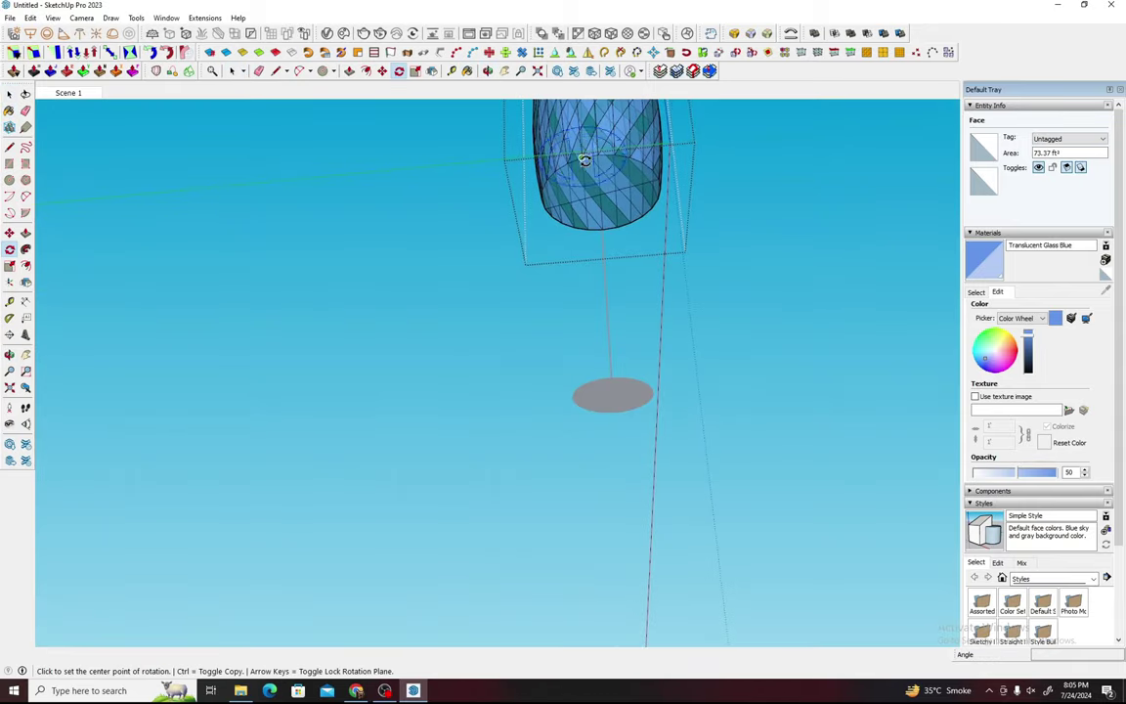
scroll(587, 166, "up", 2)
scroll(603, 205, "up", 2)
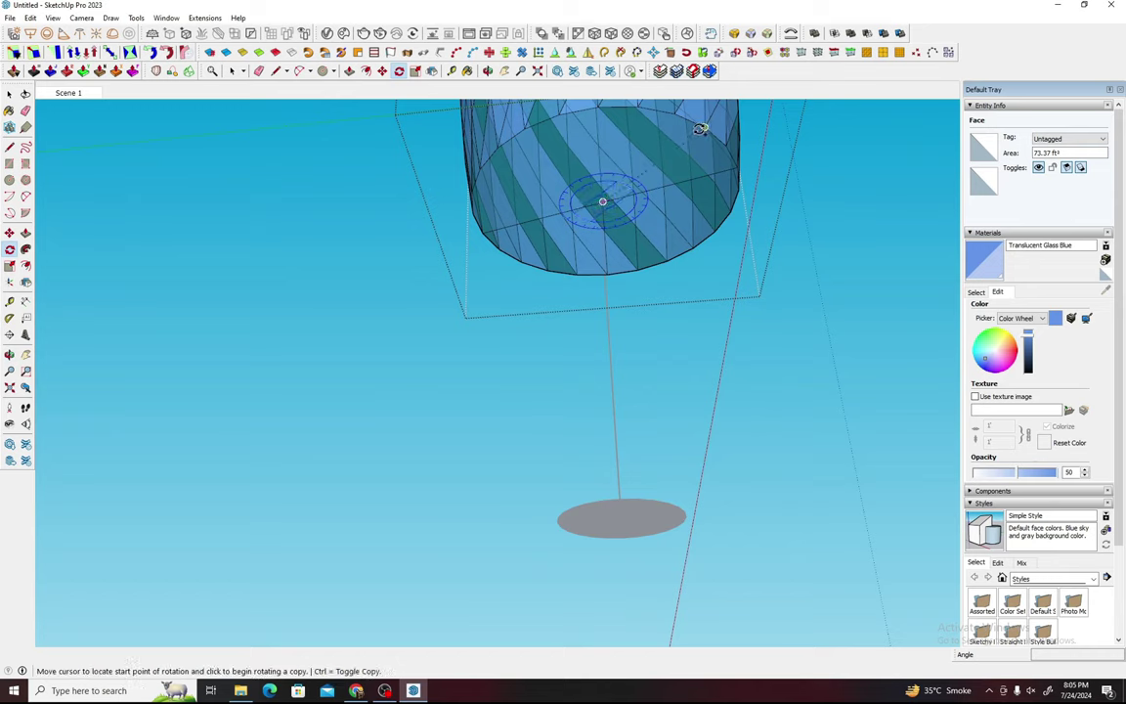
type("15")
key("Return")
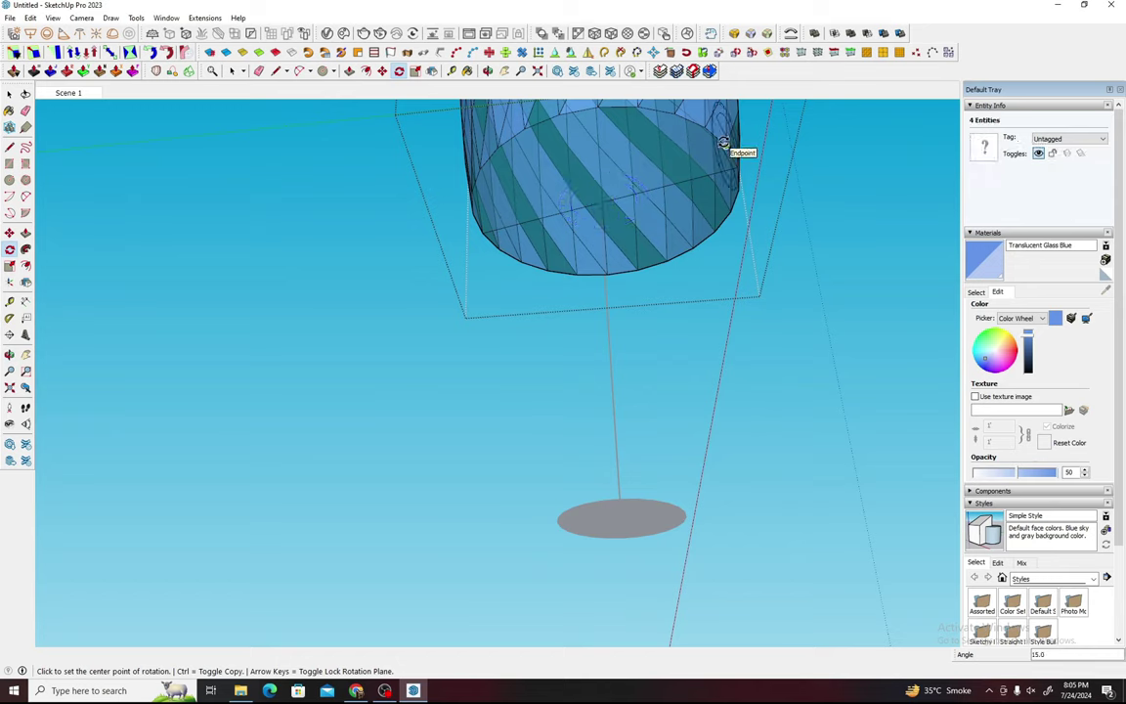
scroll(709, 147, "down", 2)
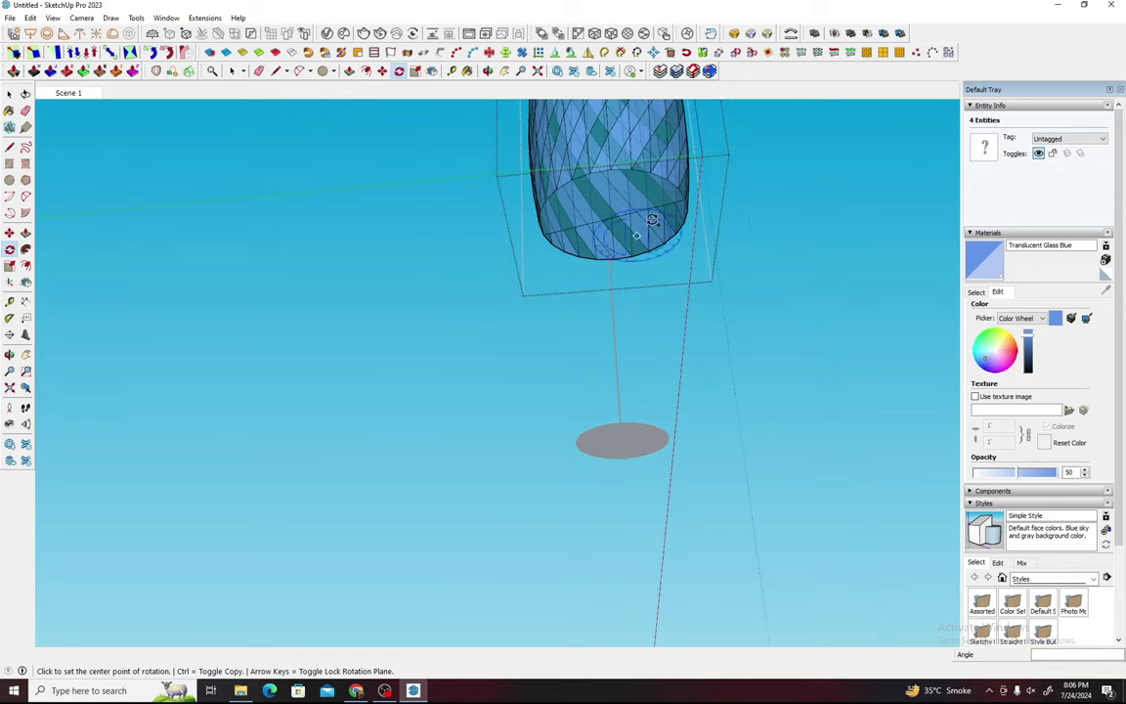
scroll(710, 147, "down", 3)
mouse_move(710, 147)
middle_mouse_down()
mouse_move(557, 548)
mouse_move(506, 408)
mouse_move(320, 525)
middle_mouse_up()
scroll(505, 407, "up", 2)
Step: Paint the narrow face below the top band with Translucent Glass Gray
scroll(535, 448, "up", 2)
scroll(519, 414, "up", 1)
key("space")
scroll(467, 416, "up", 2)
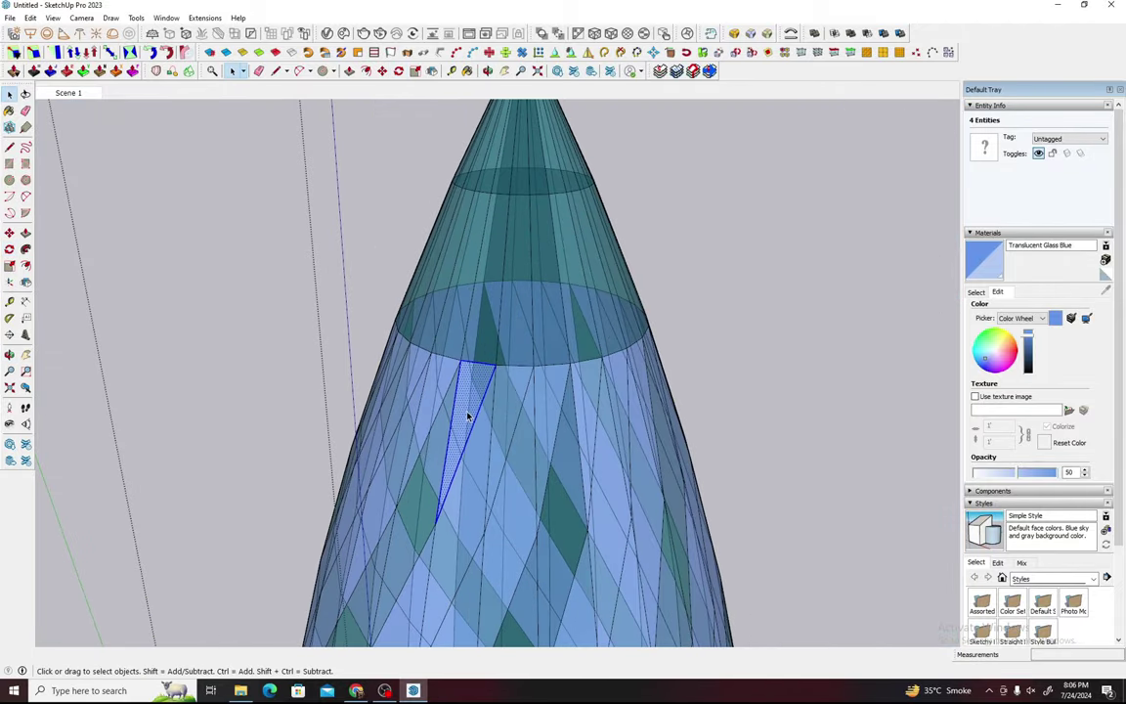
left_click(469, 411)
key("b")
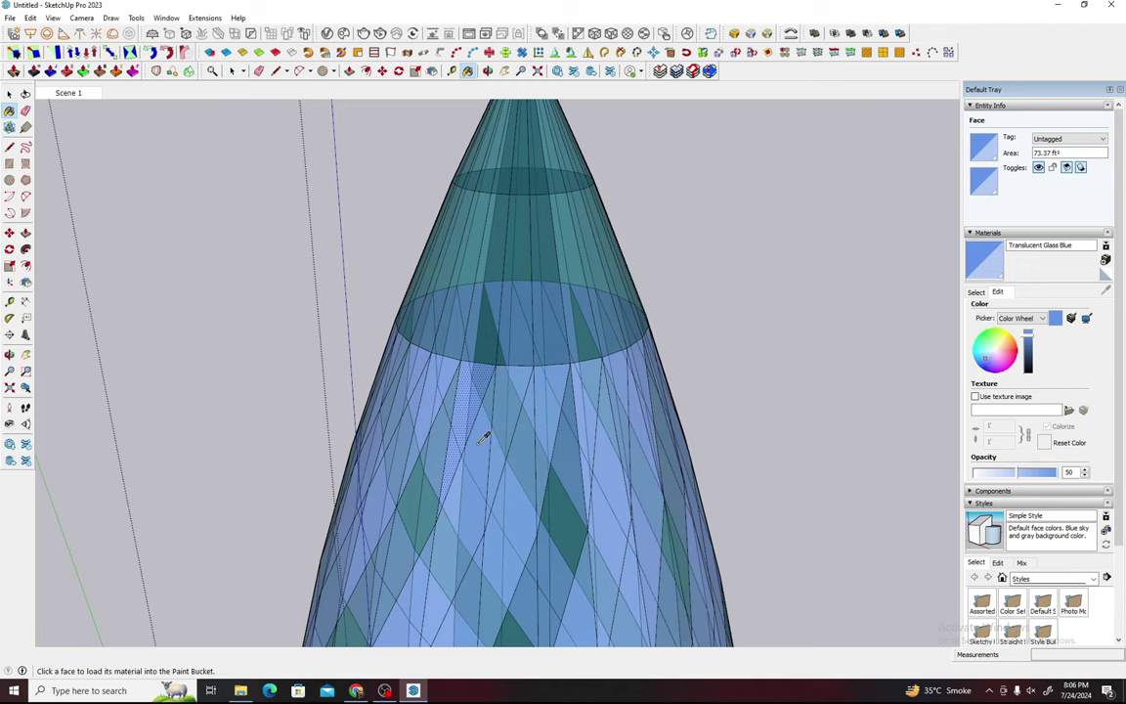
left_click(440, 454, "alt")
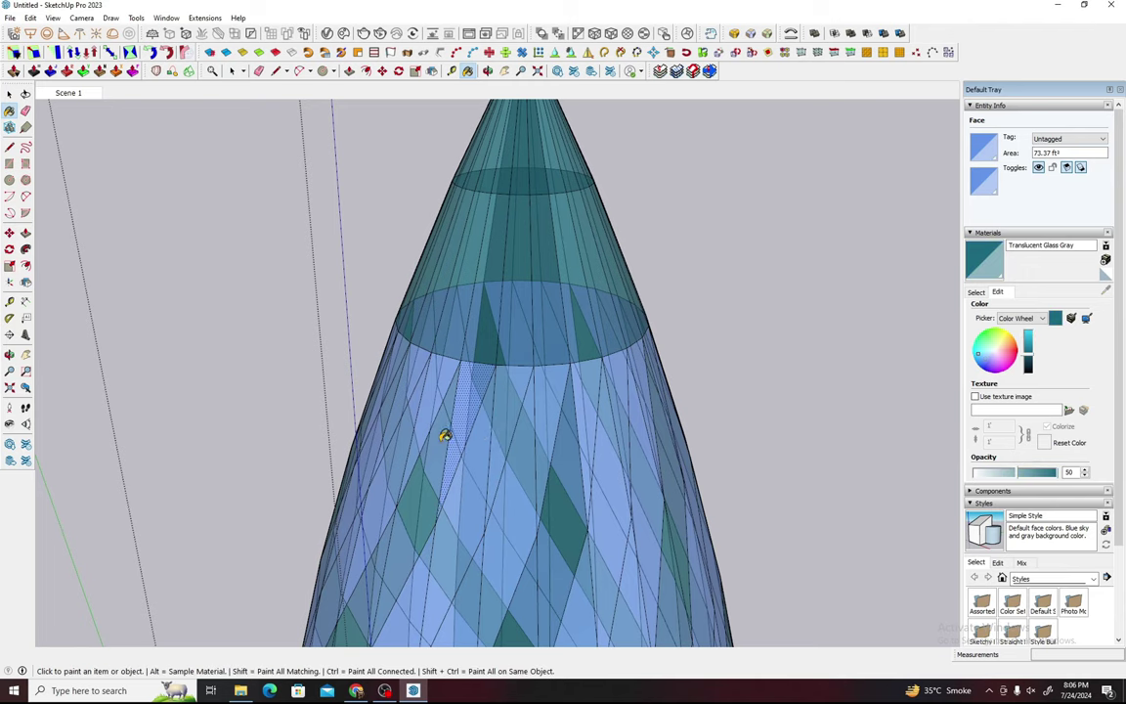
left_click(471, 411)
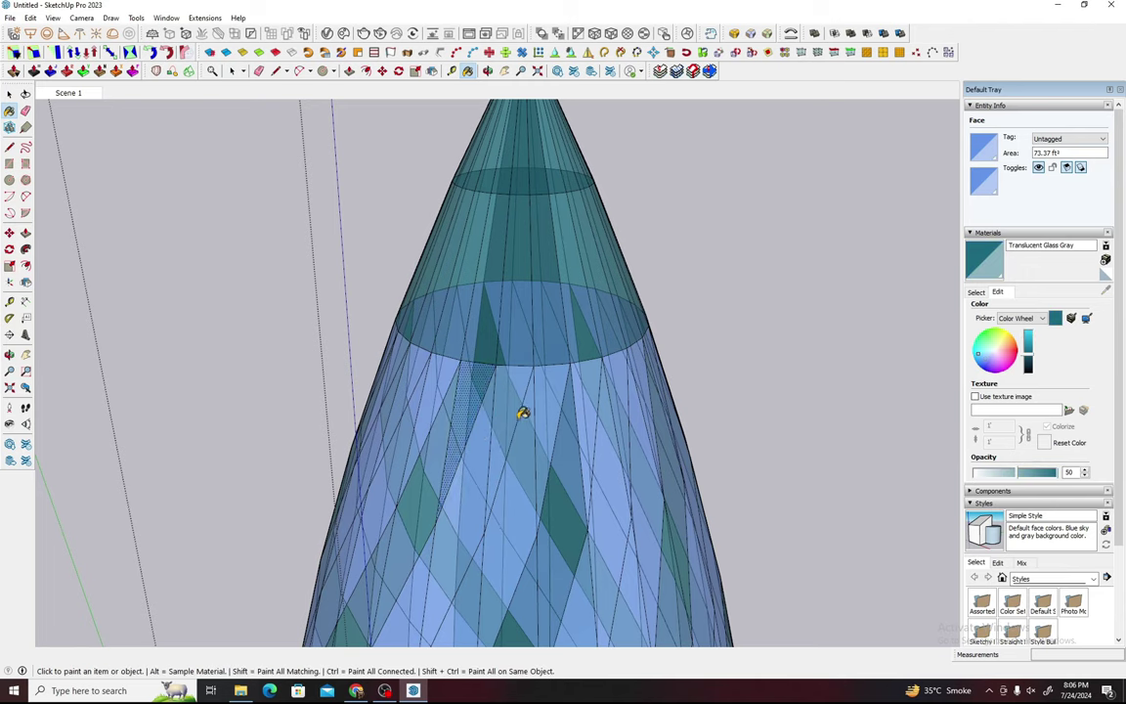
Step: Clear the selection, view the tower's base, and sample the Default material
mouse_move(595, 424)
middle_mouse_down()
mouse_move(329, 452)
mouse_move(631, 466)
mouse_move(503, 478)
mouse_move(347, 443)
mouse_move(701, 518)
mouse_move(558, 458)
mouse_move(317, 388)
middle_mouse_up()
key("space")
left_click(204, 190)
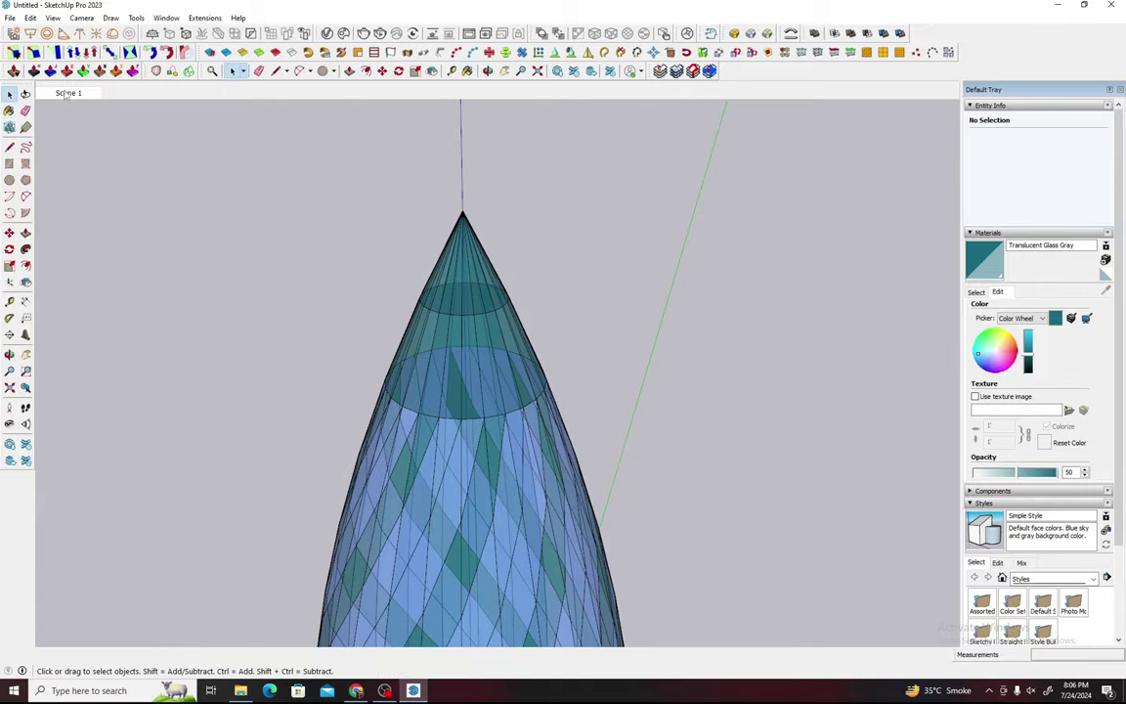
scroll(314, 260, "up", 3)
mouse_move(313, 260)
middle_mouse_down()
mouse_move(442, 389)
mouse_move(448, 377)
middle_mouse_up()
key("b")
key("alt")
left_click(895, 308, "alt")
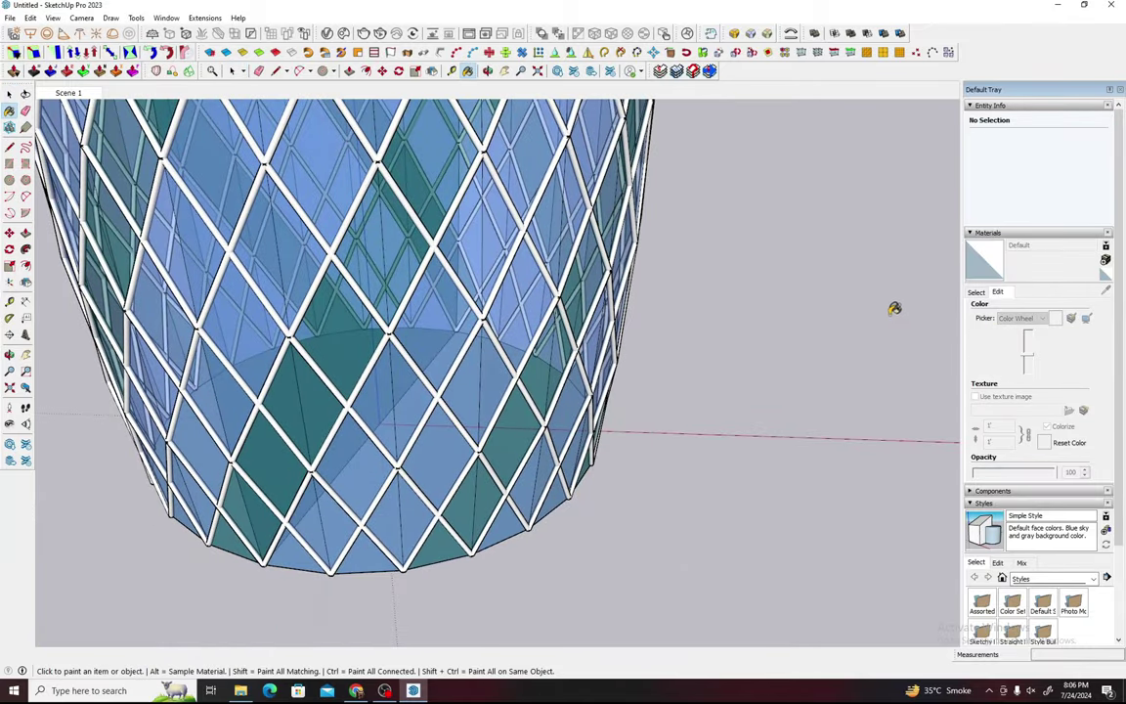
scroll(795, 441, "down", 4)
middle_click_drag(759, 505, 734, 512)
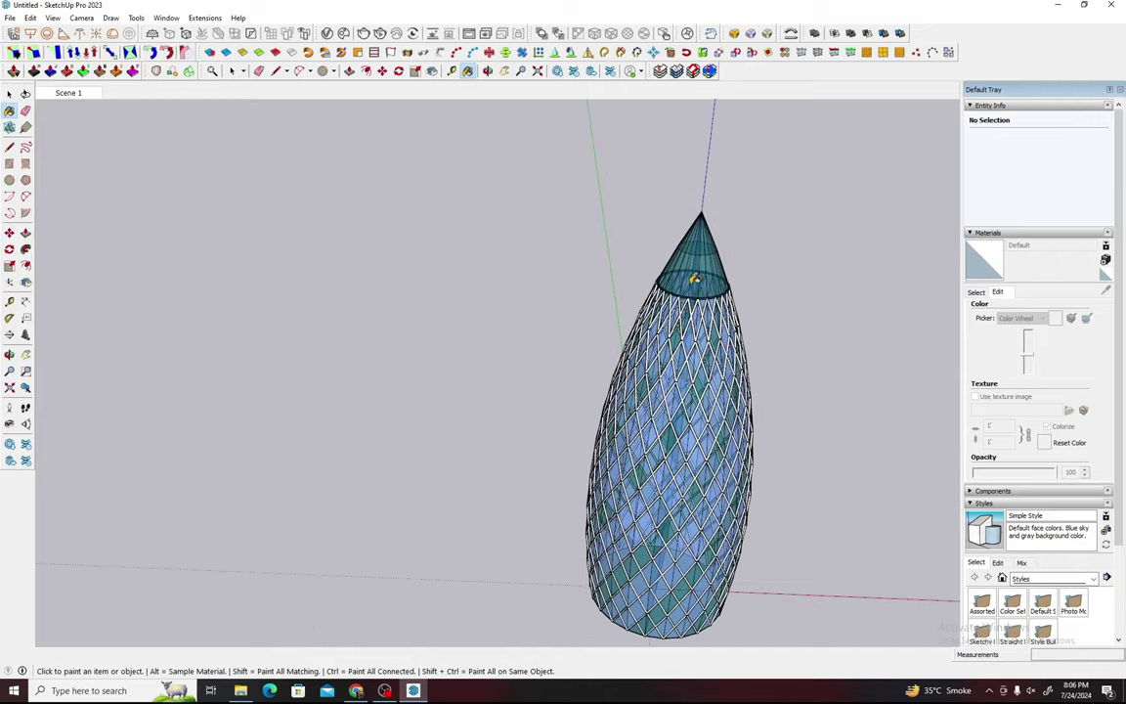
scroll(719, 280, "up", 4)
scroll(718, 281, "up", 3)
scroll(728, 282, "up", 2)
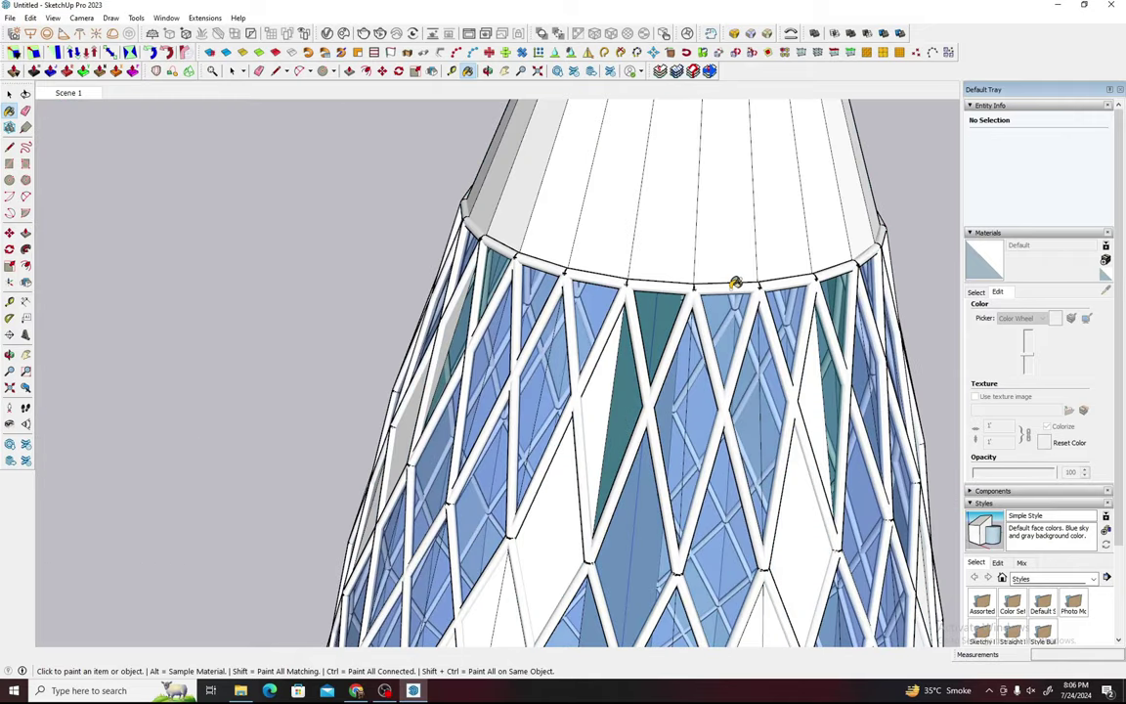
Step: Select the top ring group and switch the material list to Colors-Named
key("space")
left_click(734, 282)
key("b")
left_click(1093, 308)
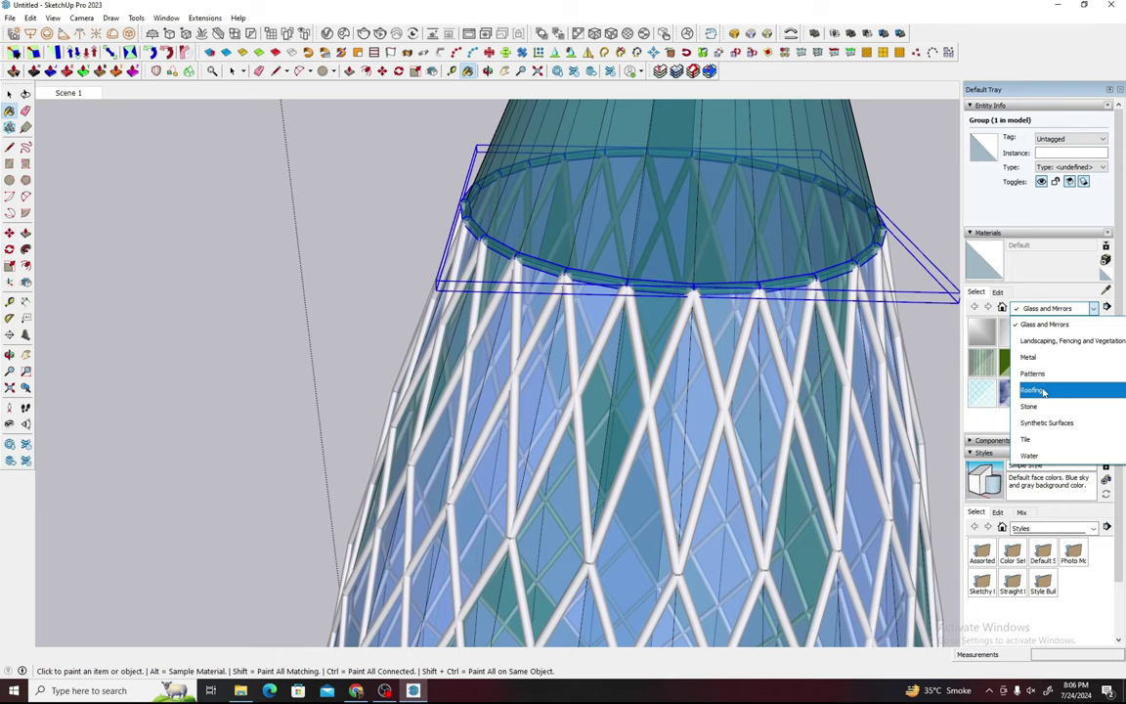
scroll(1046, 390, "down", 2)
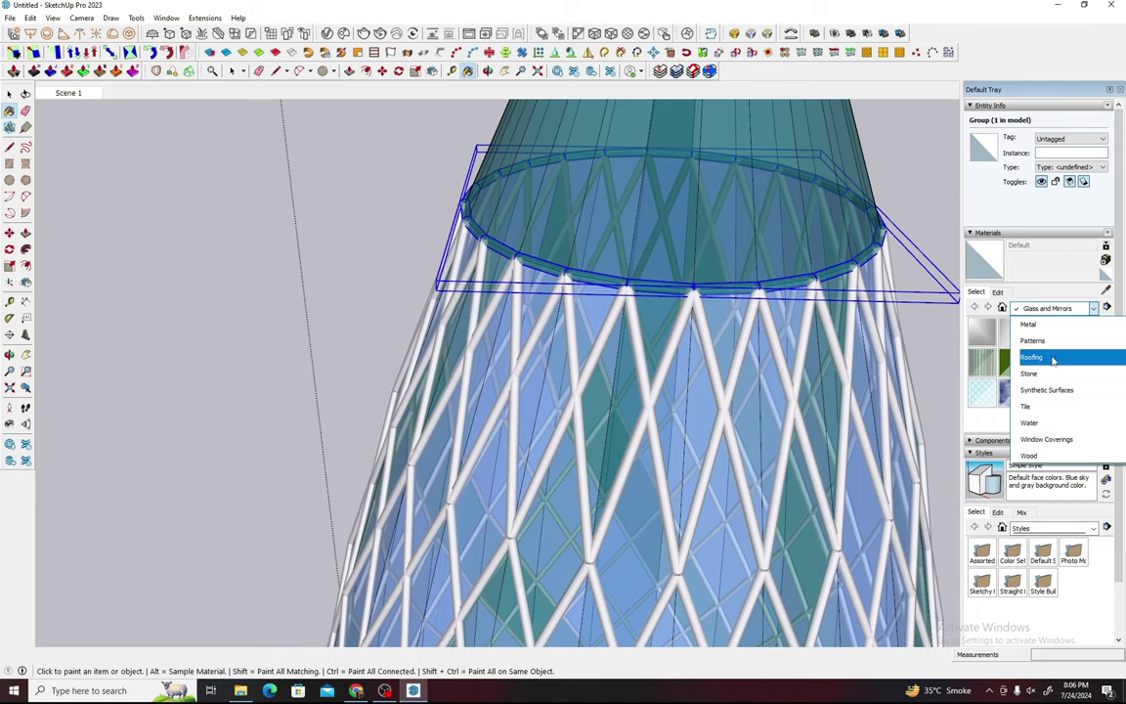
scroll(1049, 390, "up", 3)
left_click(1029, 361)
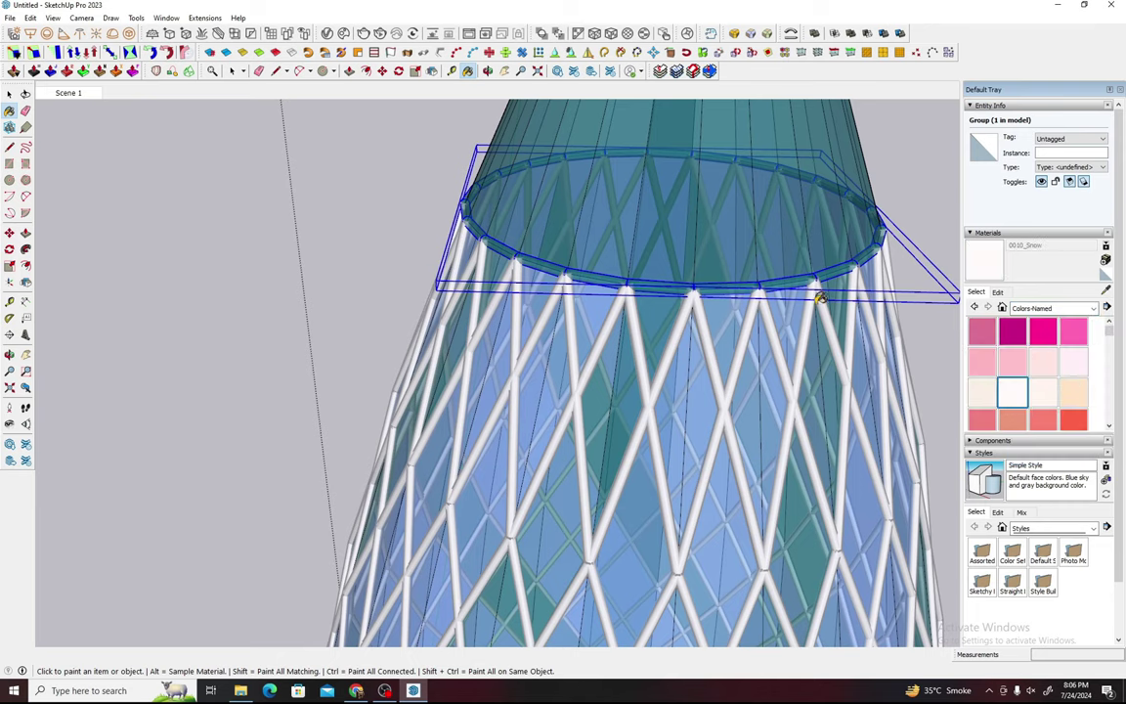
Step: Window-select the tower's three groups, combine them into one group, then check the Gherkin article
key("space")
scroll(782, 313, "down", 5)
scroll(726, 335, "down", 4)
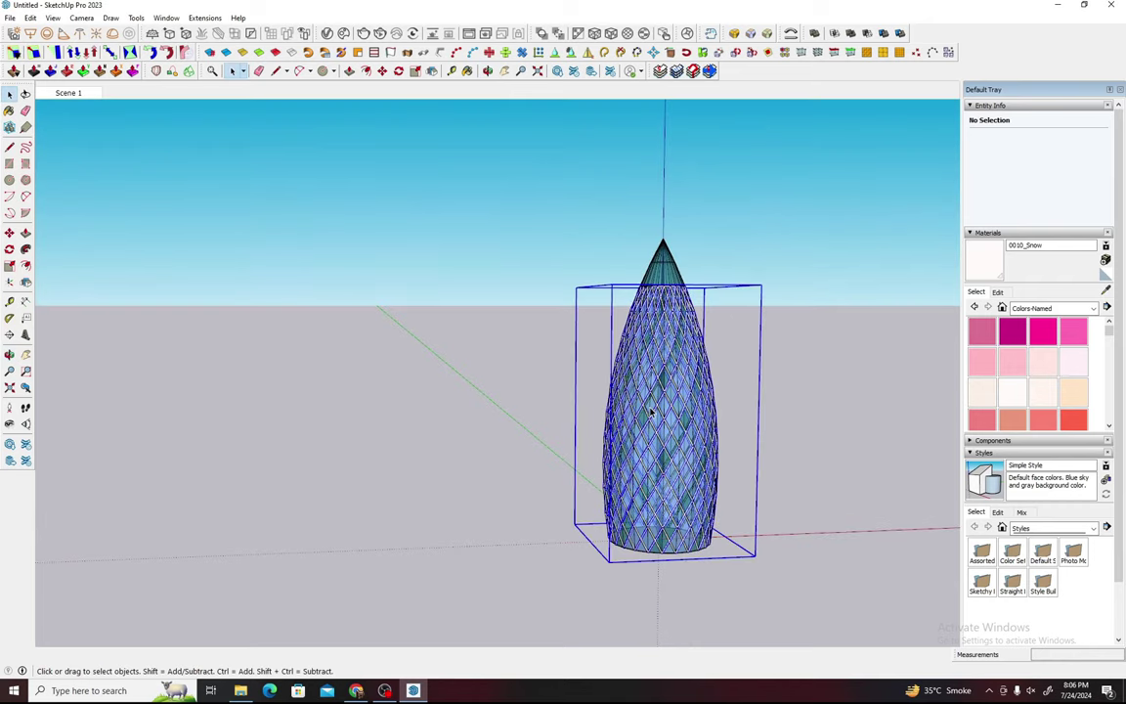
left_click(651, 414)
left_click_drag(690, 523, 462, 155)
right_click(678, 399)
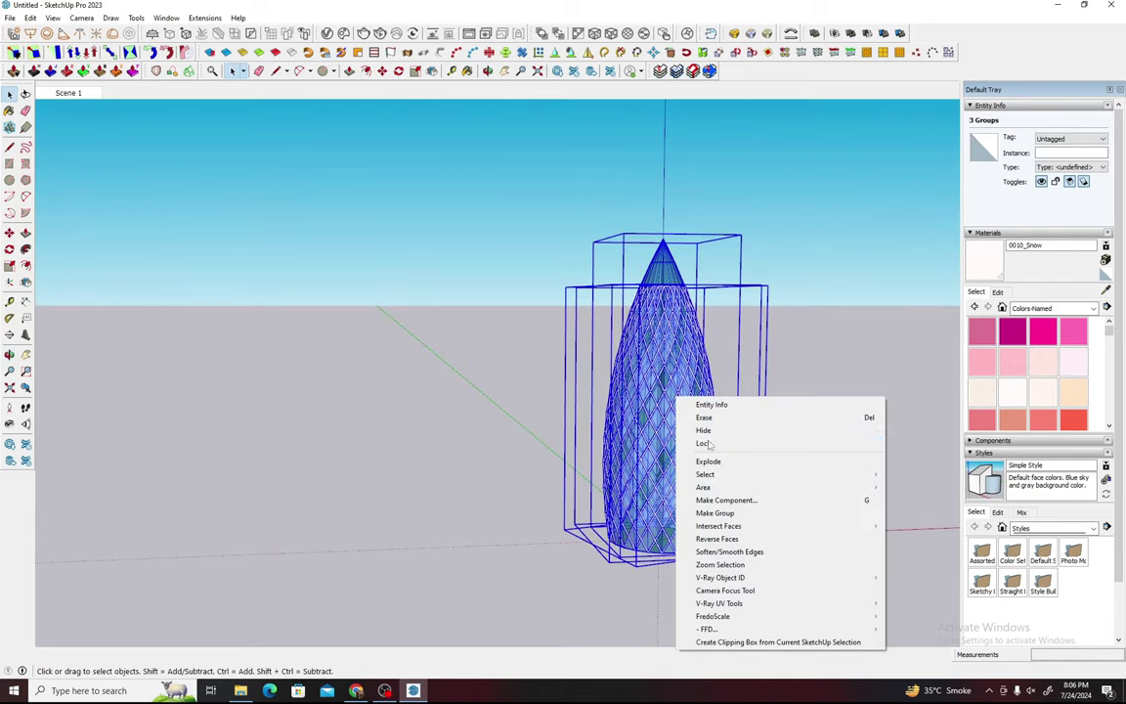
left_click(714, 512)
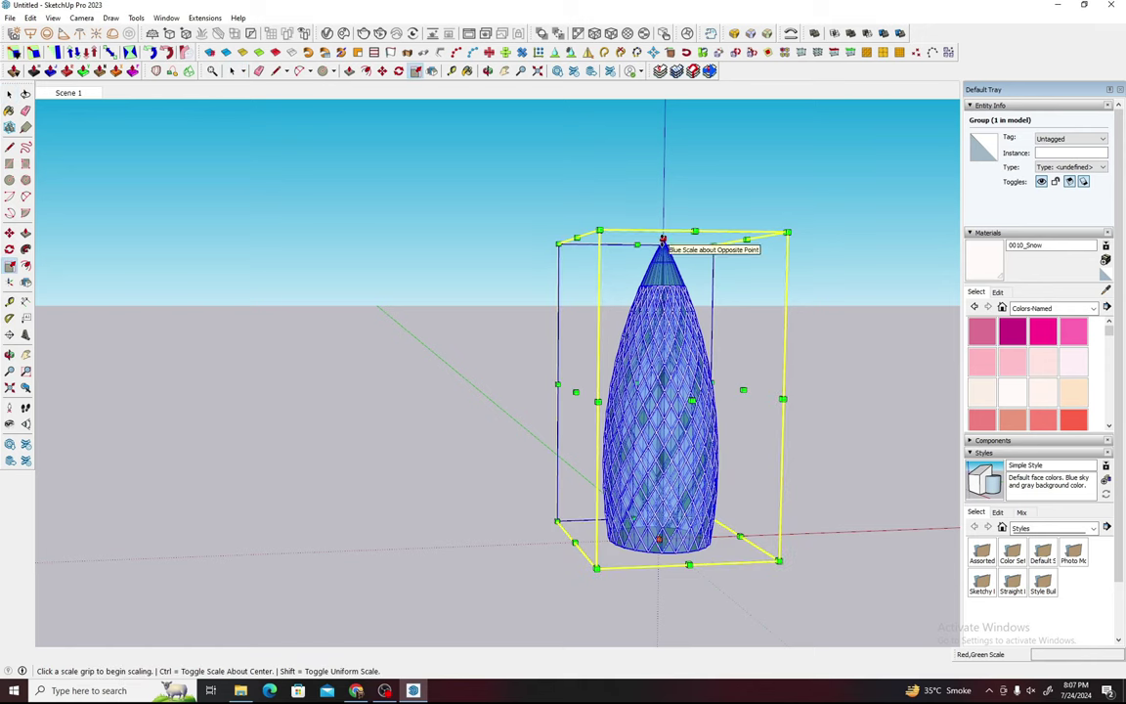
left_click(356, 691)
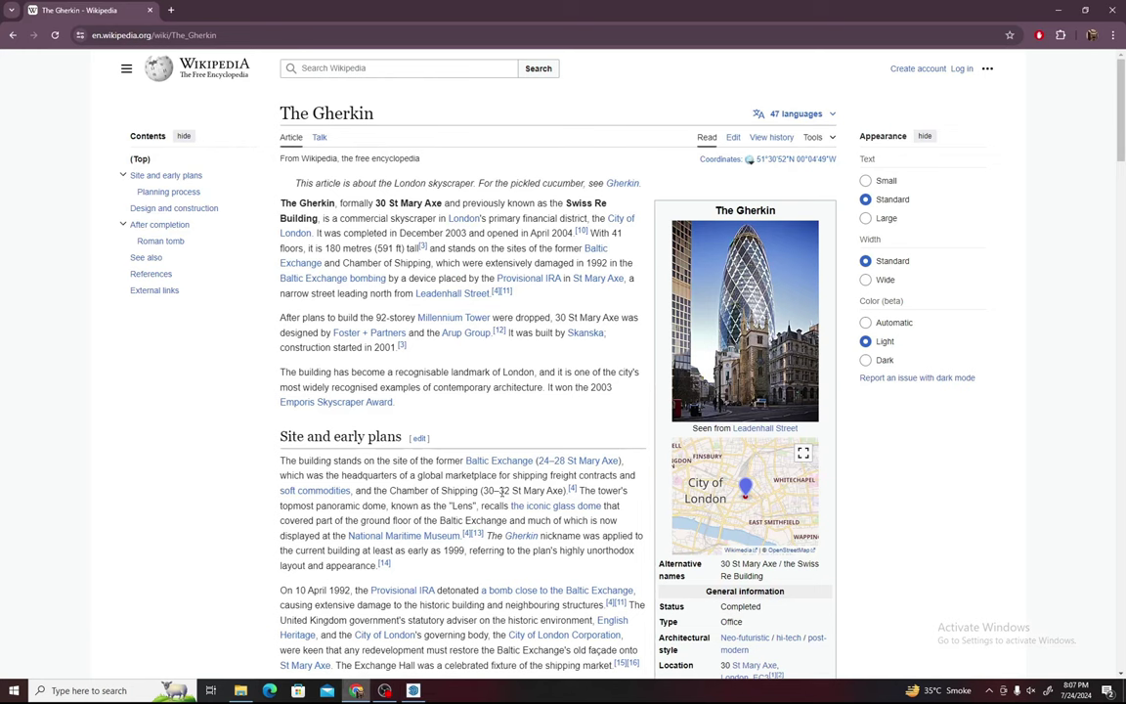
left_click(413, 691)
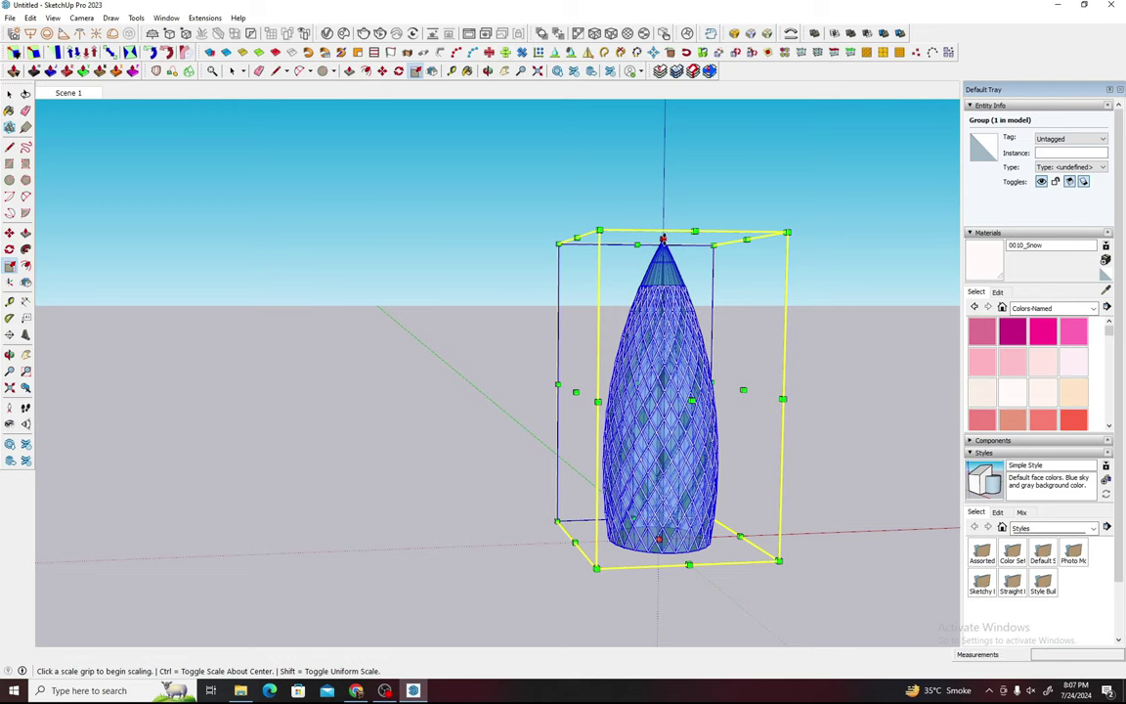
Step: Scale the tower group vertically by 1.25 from its top grip, then orbit to review the sail shape
left_click(663, 237)
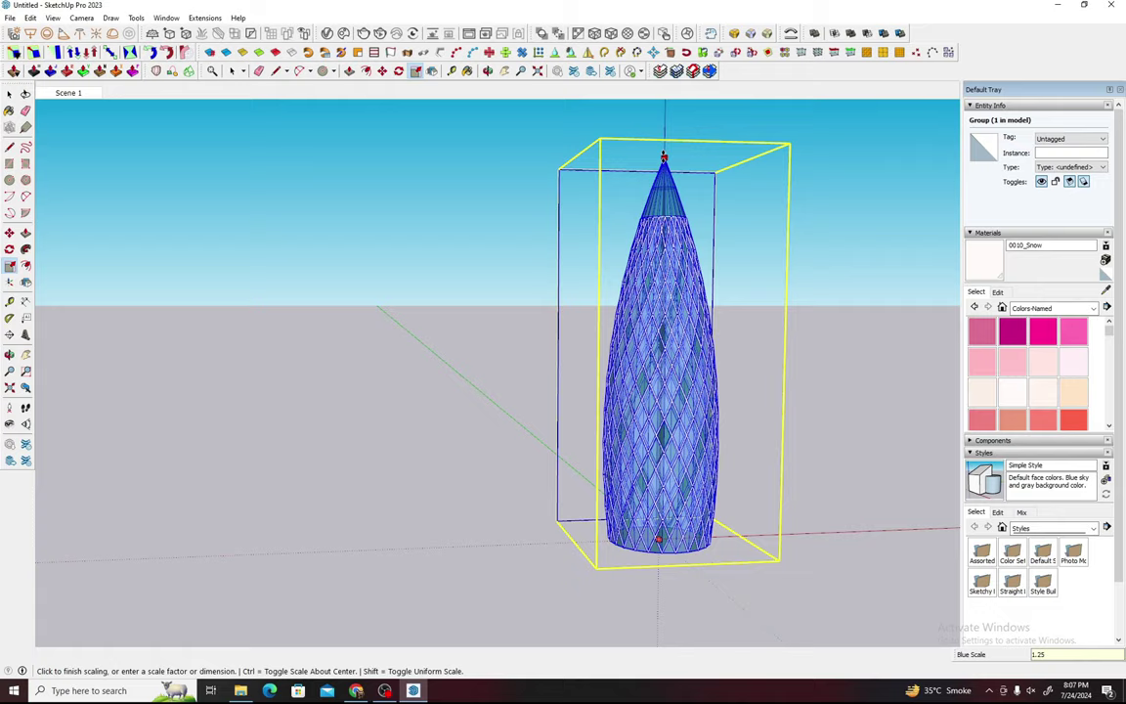
left_click(664, 157)
key("space")
mouse_move(664, 161)
middle_mouse_down()
mouse_move(415, 267)
mouse_move(779, 352)
mouse_move(735, 402)
mouse_move(764, 396)
mouse_move(847, 449)
middle_mouse_up()
scroll(503, 239, "up", 2)
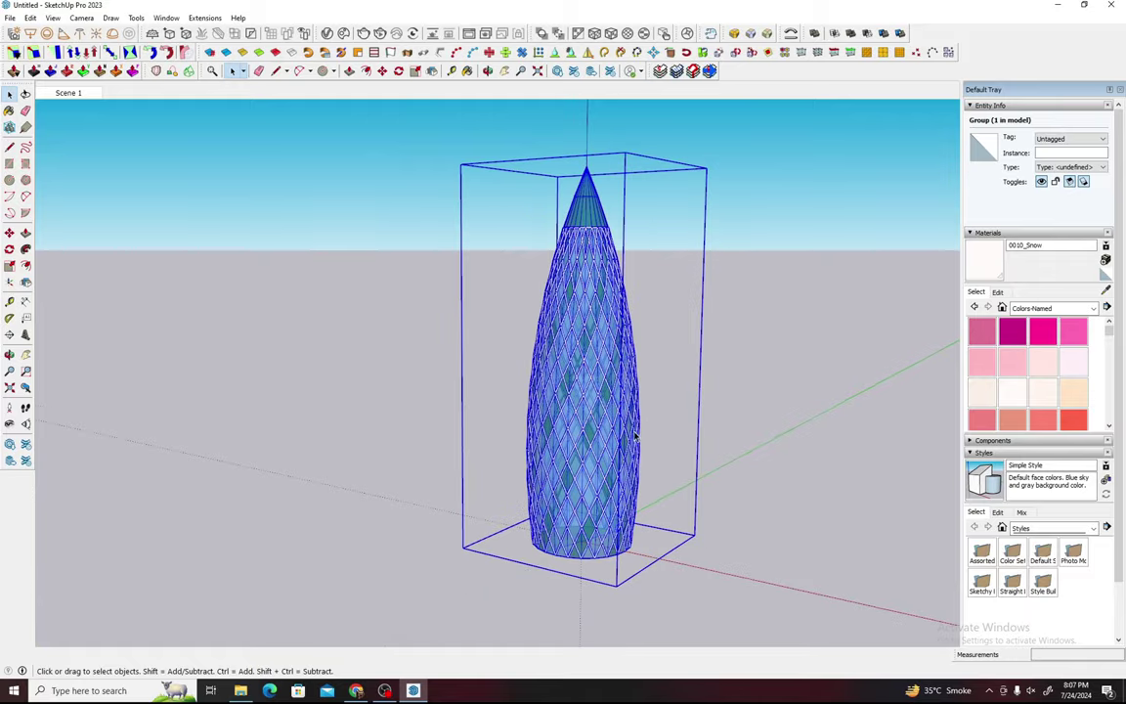
scroll(567, 312, "up", 3)
scroll(577, 328, "down", 1)
scroll(577, 328, "down", 2)
left_click(663, 315)
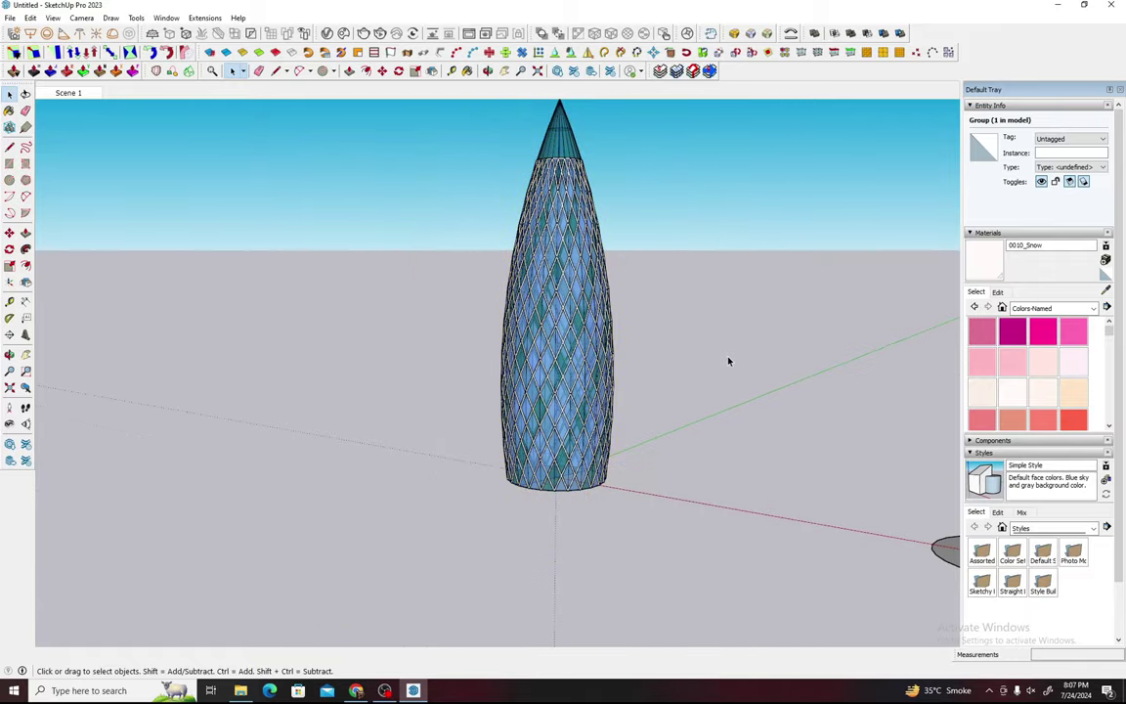
middle_click_drag(666, 395, 832, 338)
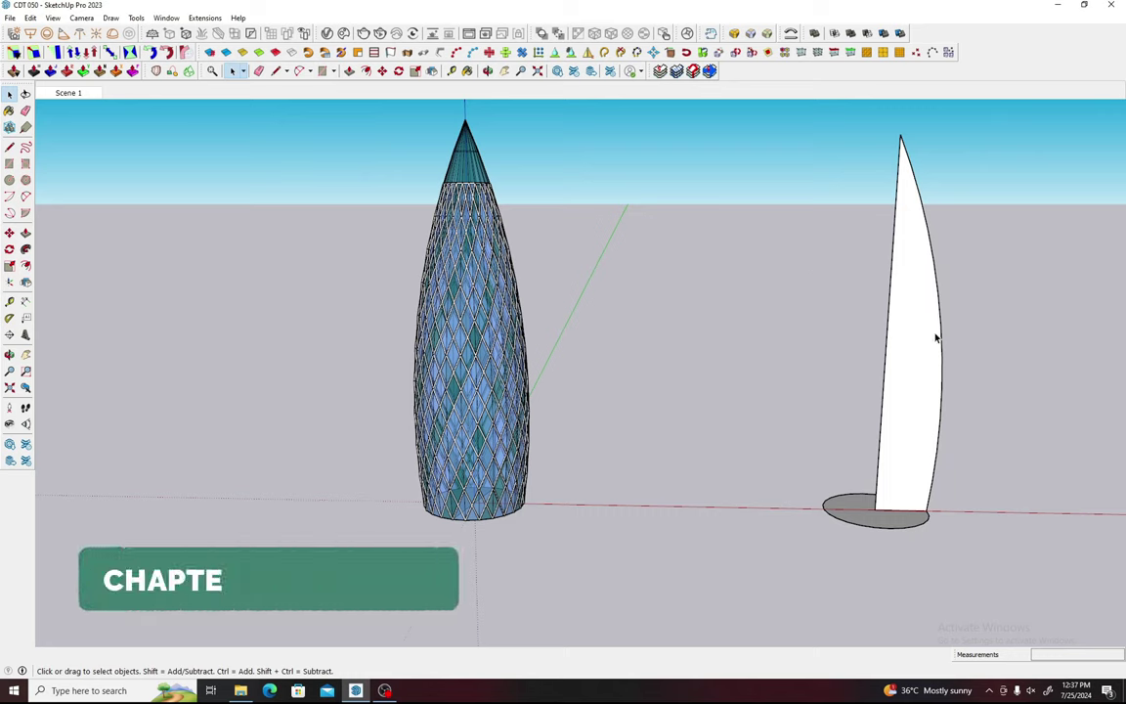
Step: Follow Me the sail profile around its circle into a white bullet, then window-select it
left_click(931, 338)
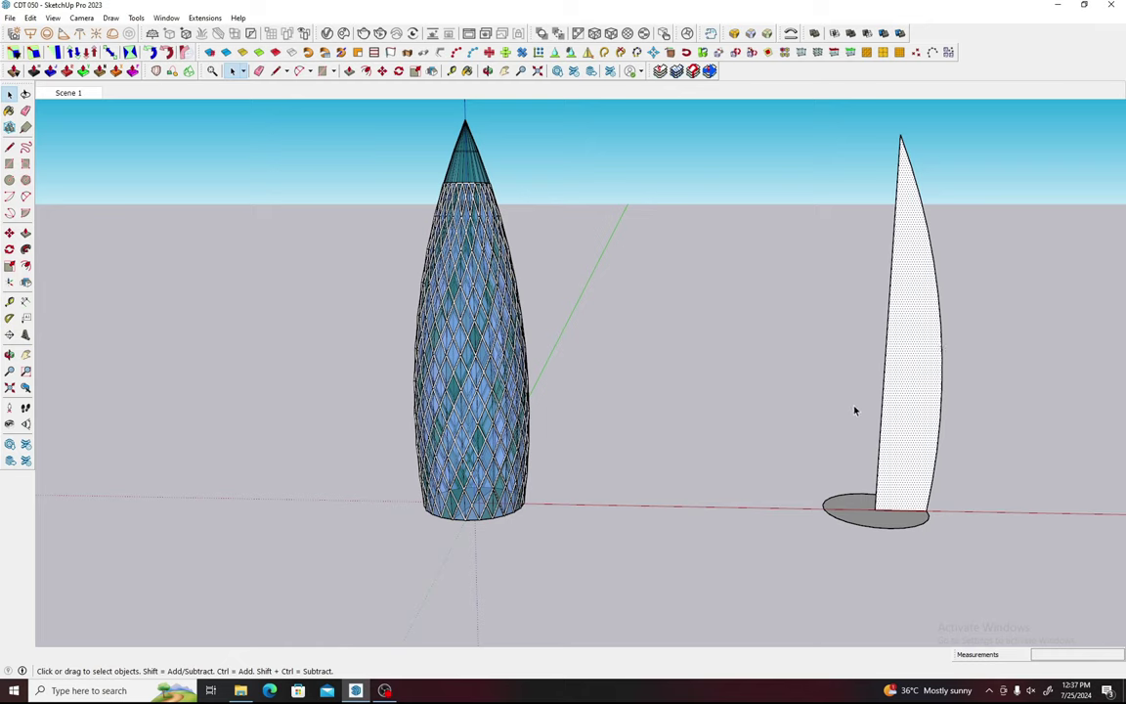
left_click(25, 249)
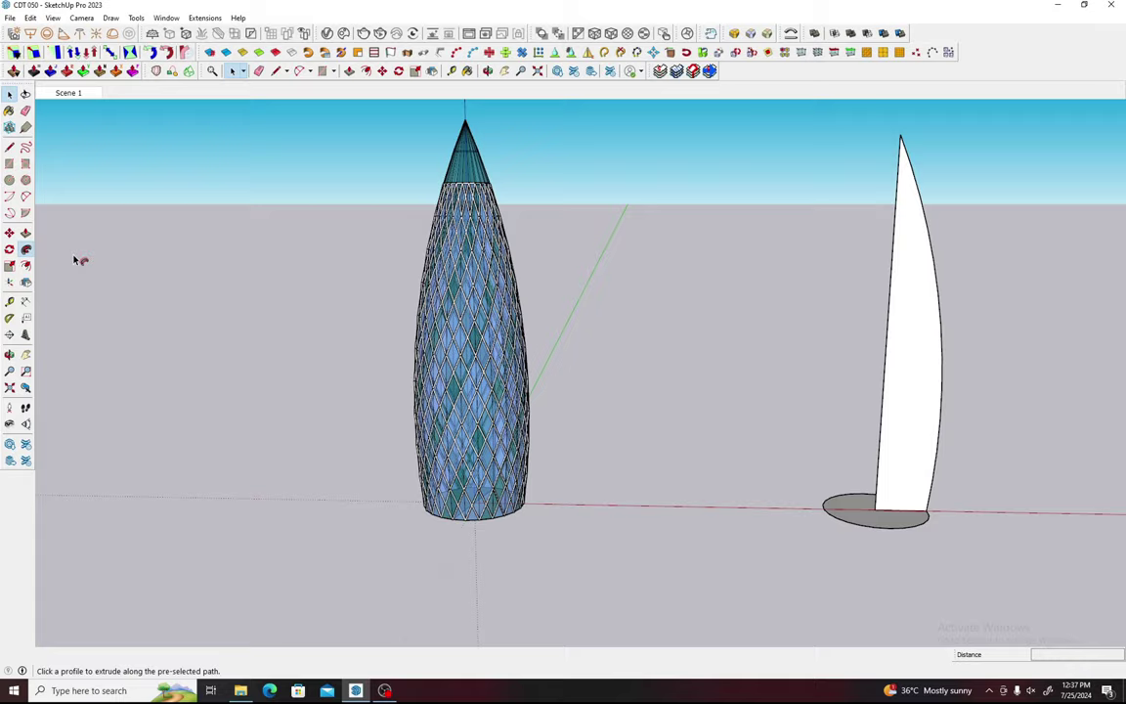
left_click(924, 493)
left_click(750, 364)
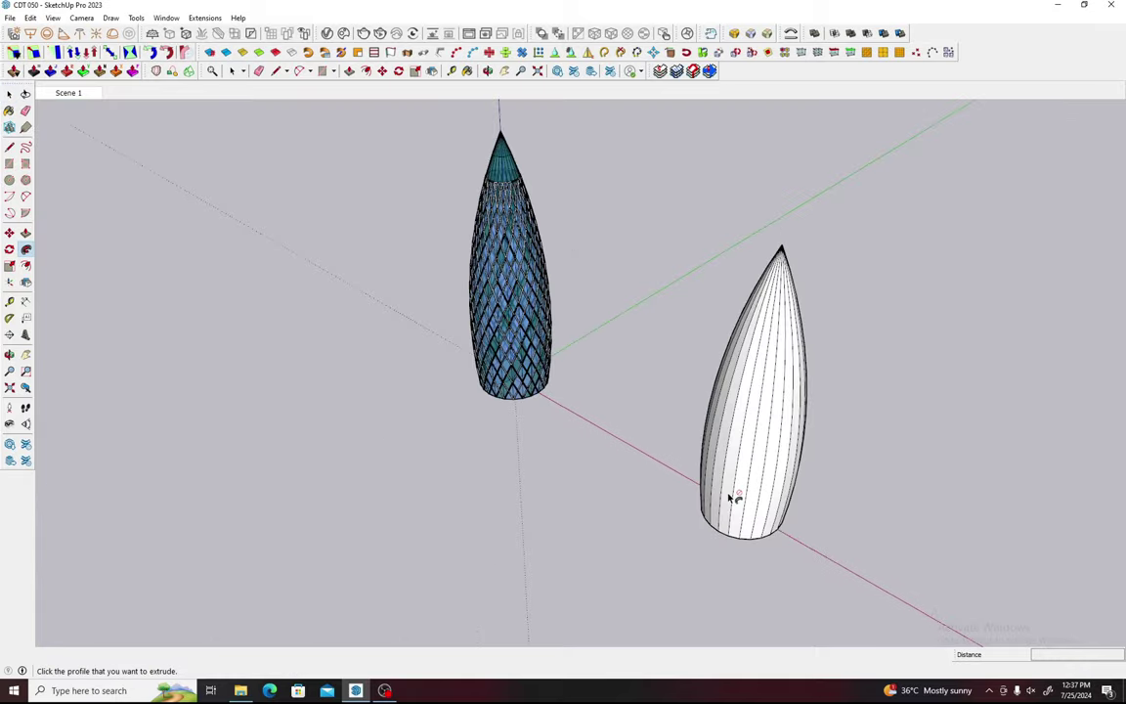
mouse_move(735, 498)
middle_mouse_down()
mouse_move(874, 312)
mouse_move(845, 287)
middle_mouse_up()
key("space")
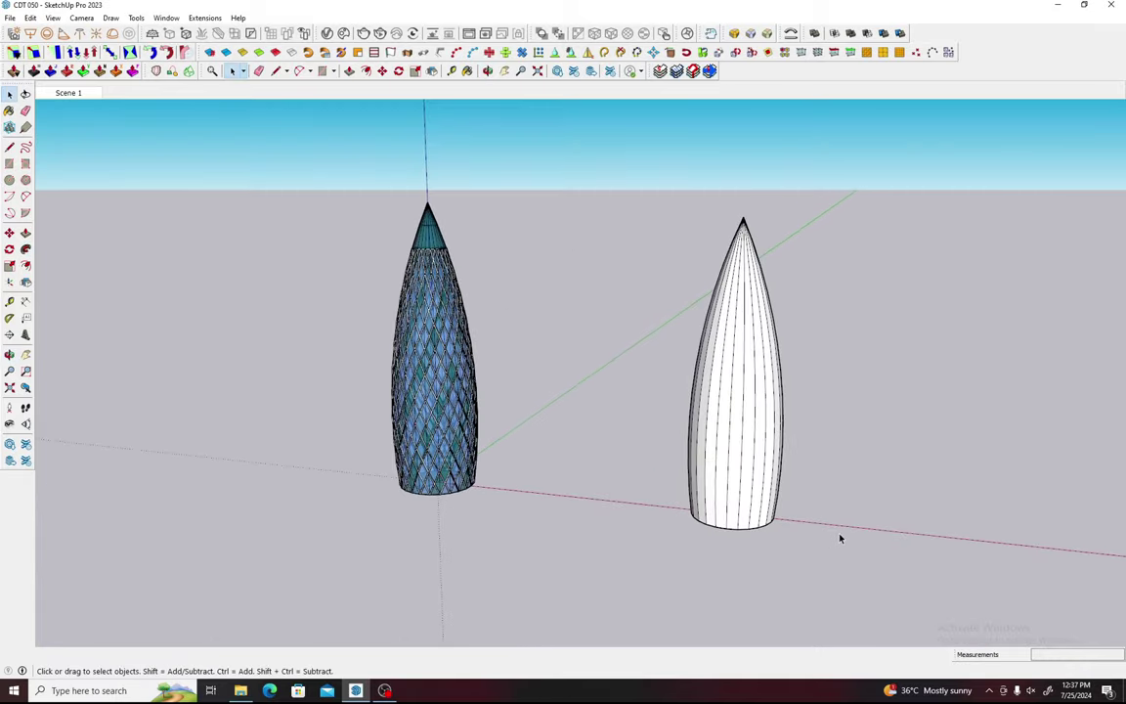
left_click_drag(839, 538, 596, 183)
Step: Group the bullet geometry, try Slicer5, and dismiss its not-manifold warning
right_click(743, 375)
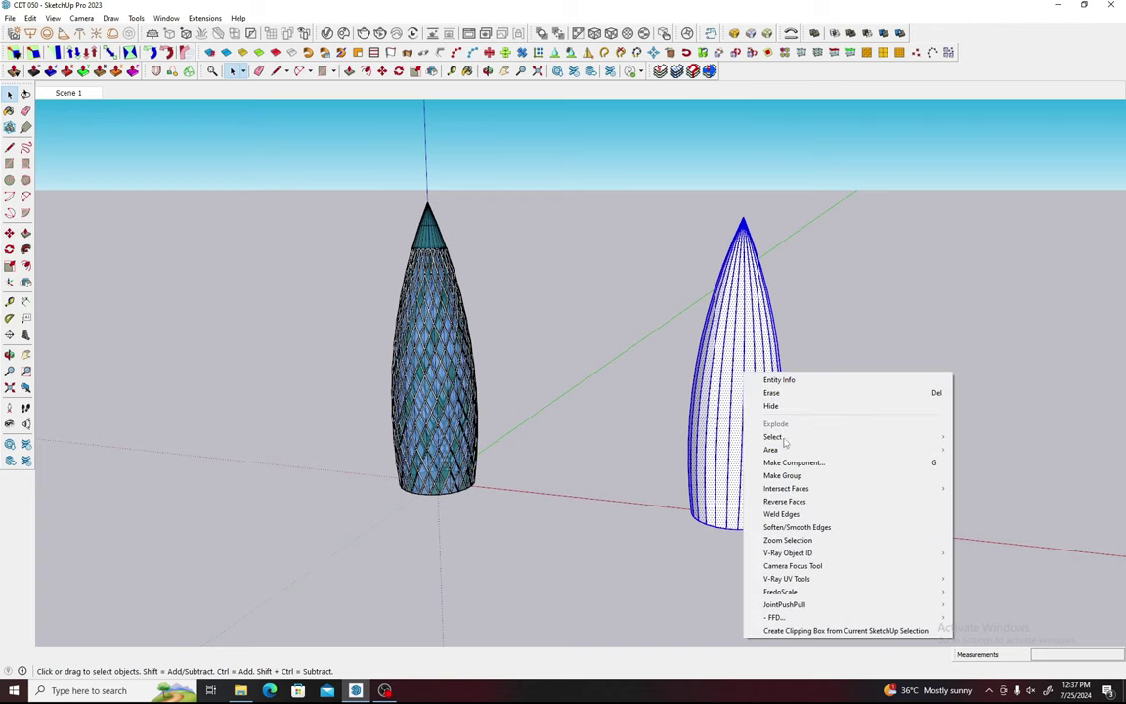
left_click(811, 470)
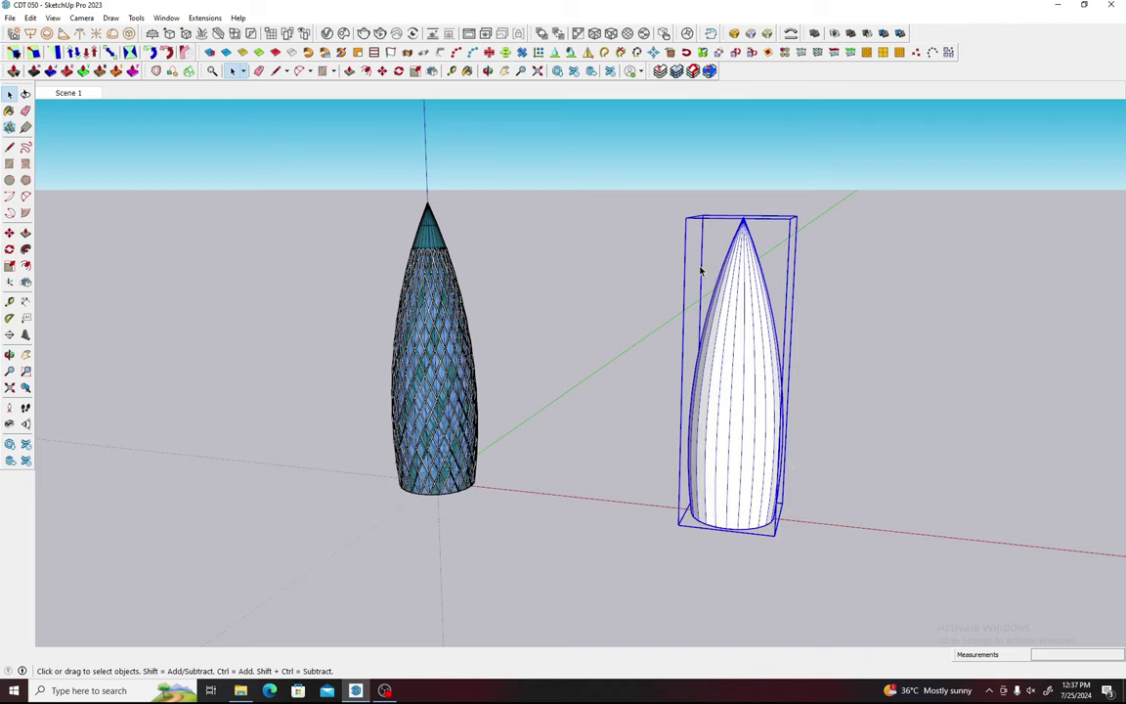
left_click(660, 71)
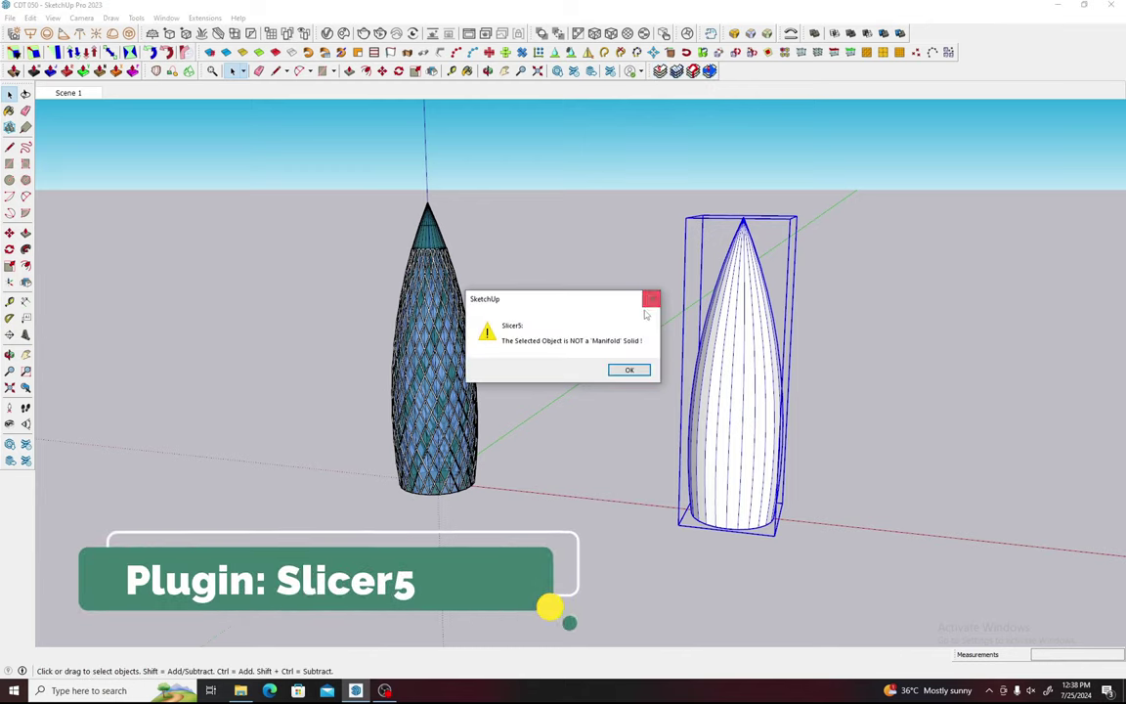
left_click(629, 369)
scroll(731, 497, "up", 3)
scroll(714, 497, "up", 2)
mouse_move(714, 497)
middle_mouse_down()
mouse_move(806, 221)
mouse_move(774, 423)
middle_mouse_up()
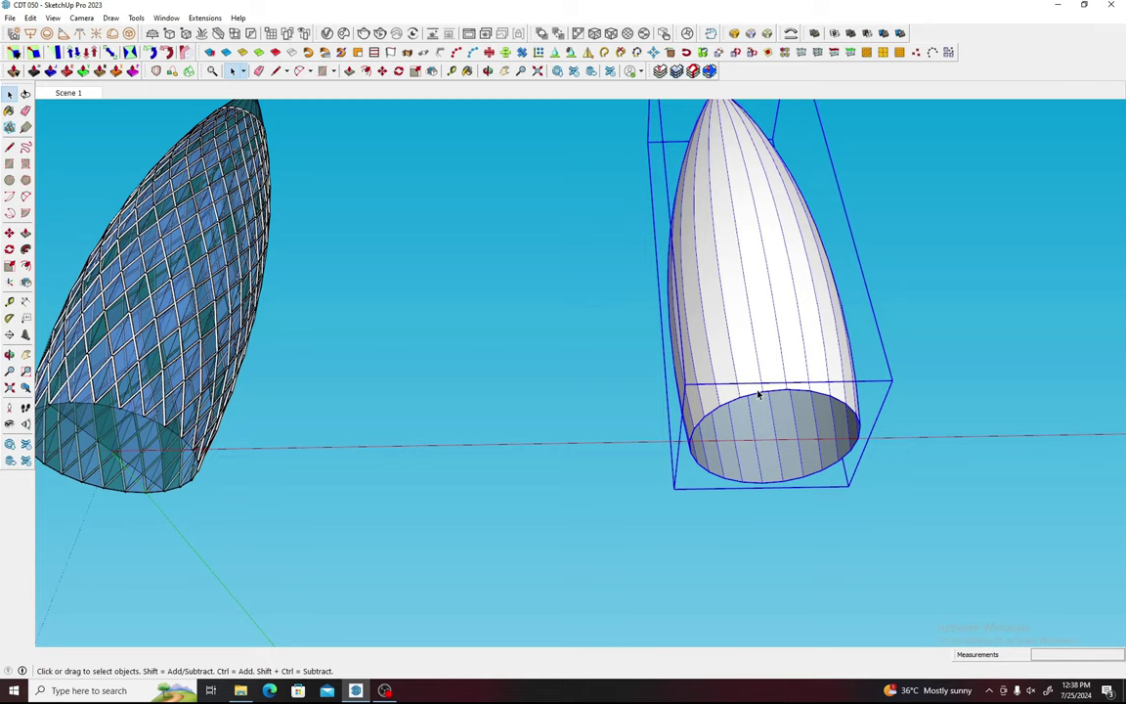
Step: Inside the bullet group, draw a line across the open base to cap it with a face
triple_click(793, 389)
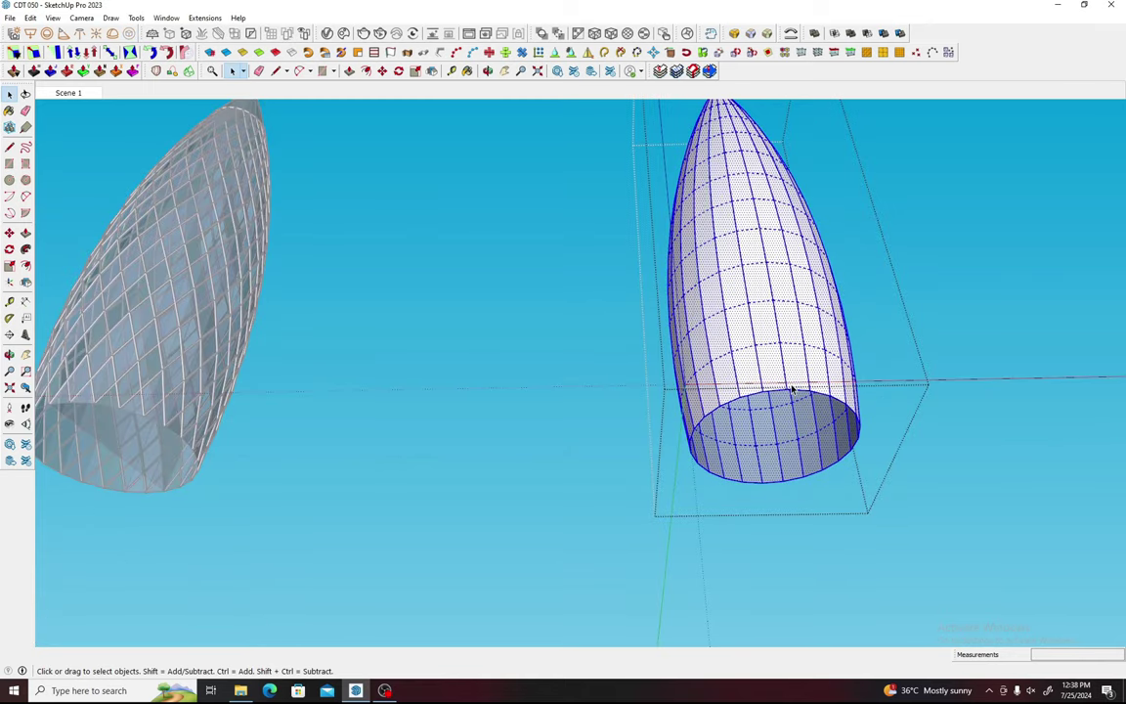
key("l")
left_click(771, 389)
left_click(787, 387)
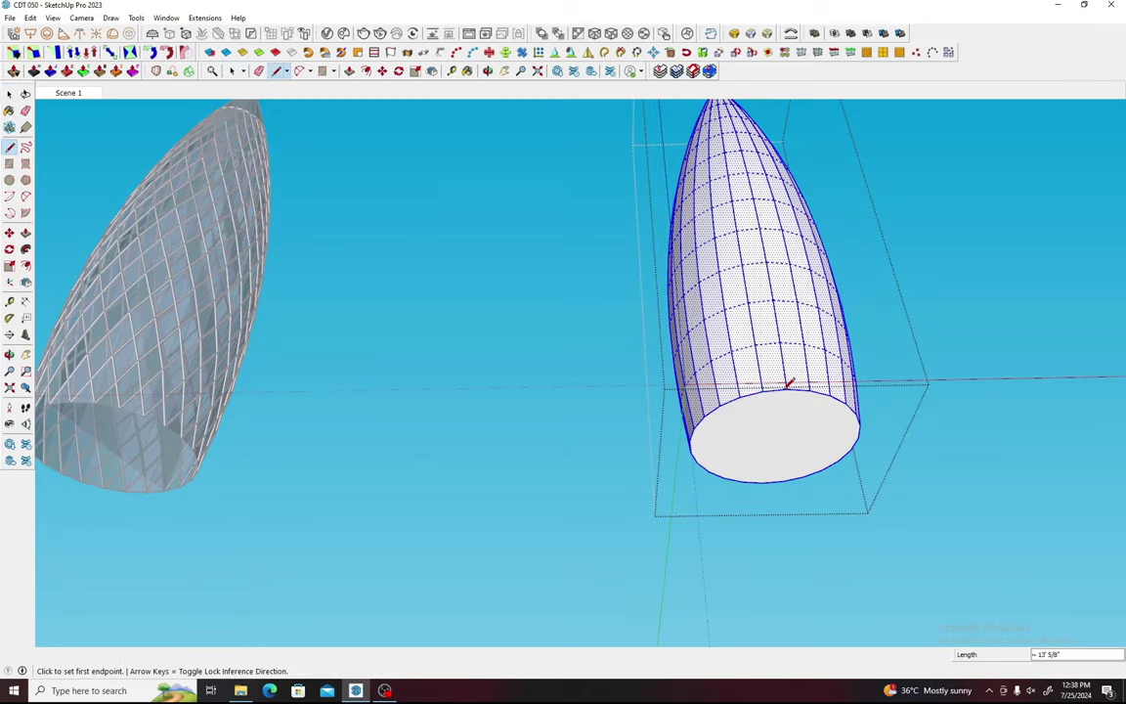
key("space")
key("Escape")
mouse_move(784, 328)
middle_mouse_down()
mouse_move(732, 455)
mouse_move(824, 419)
middle_mouse_up()
left_click(754, 352)
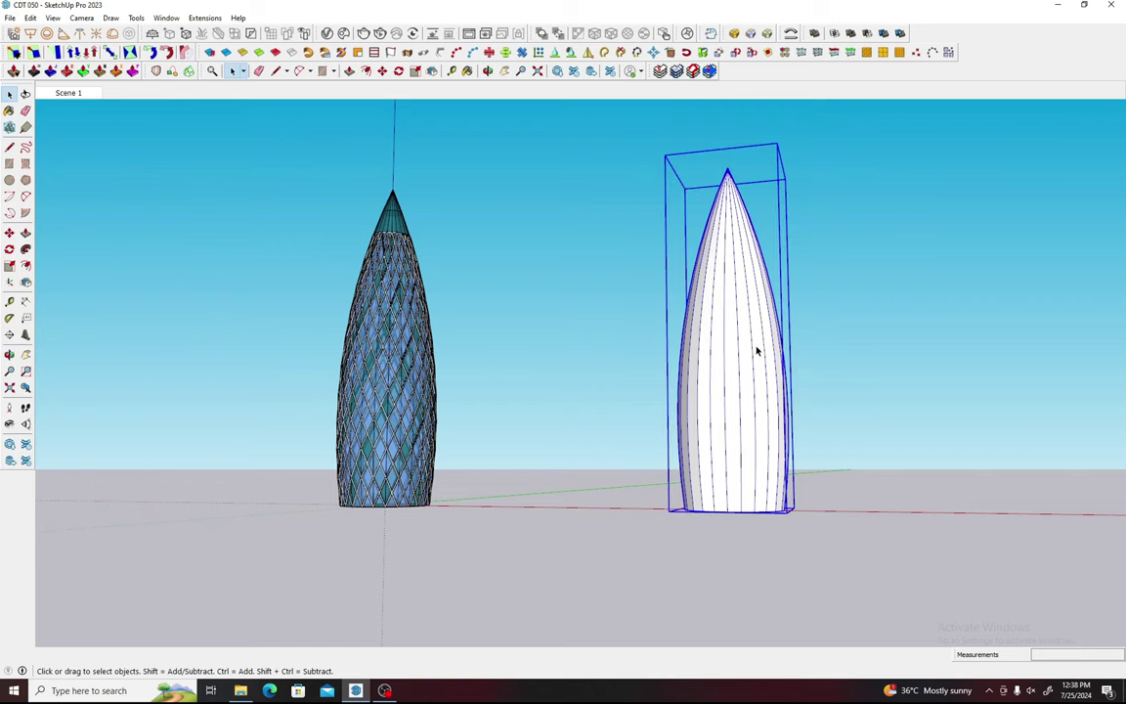
Step: Run Slicer5 on the bullet group with 12" thickness and Flatten set to No
left_click(591, 70)
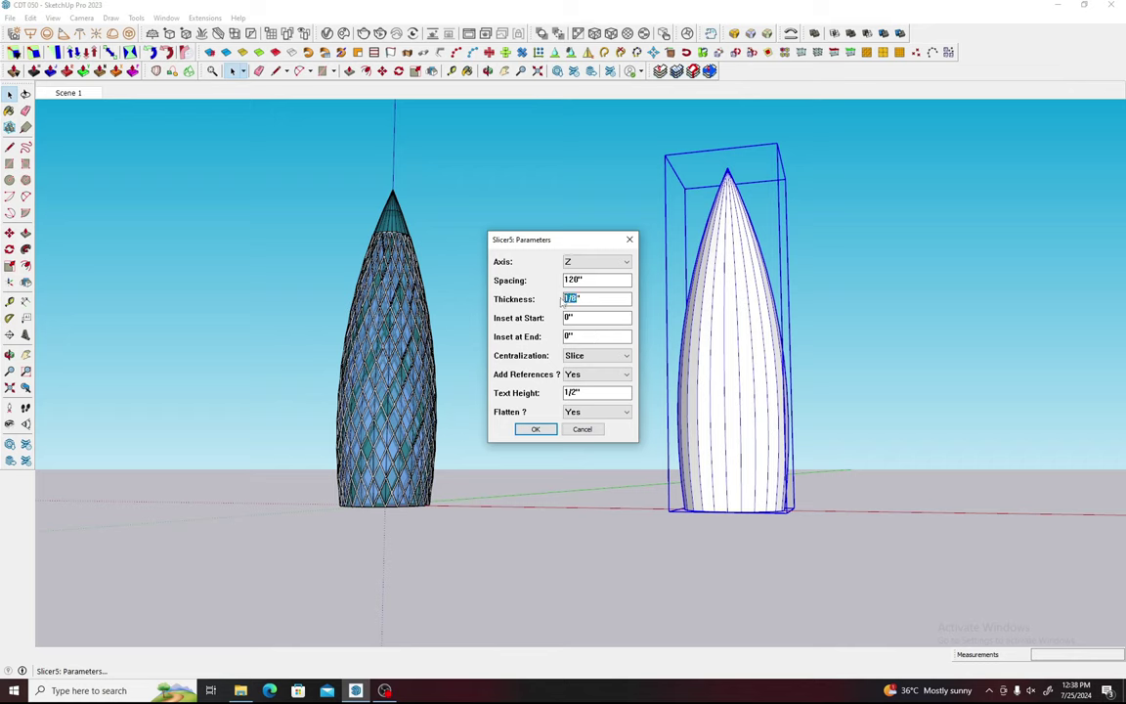
type("1")
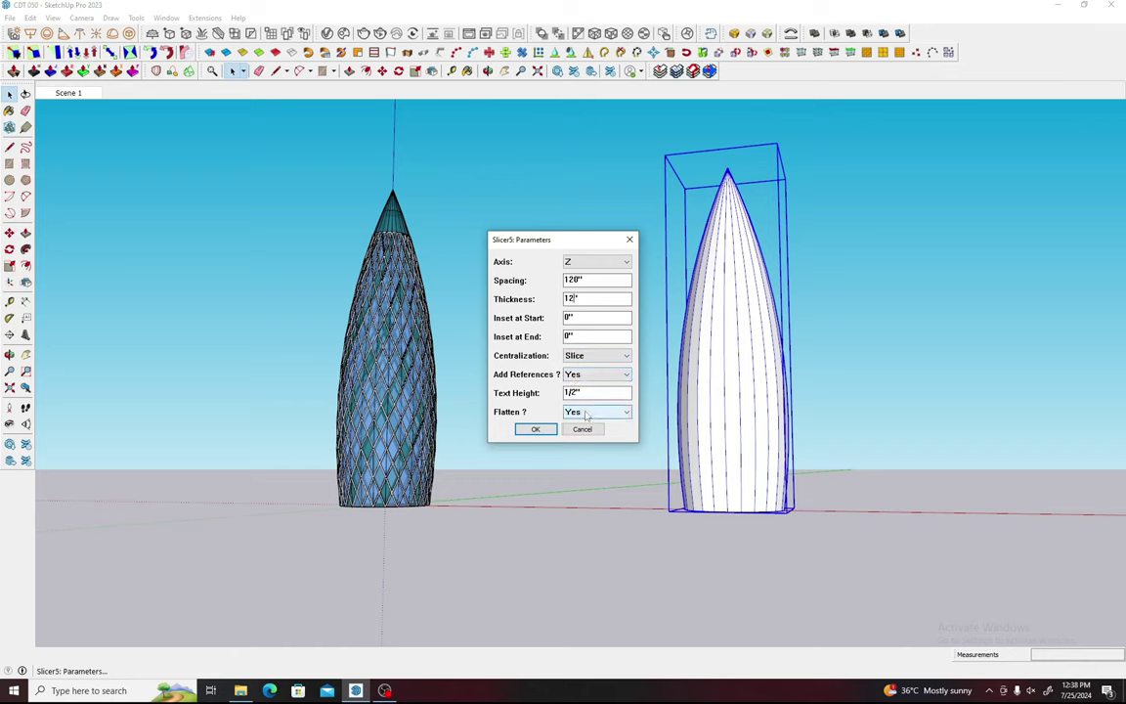
left_click(605, 413)
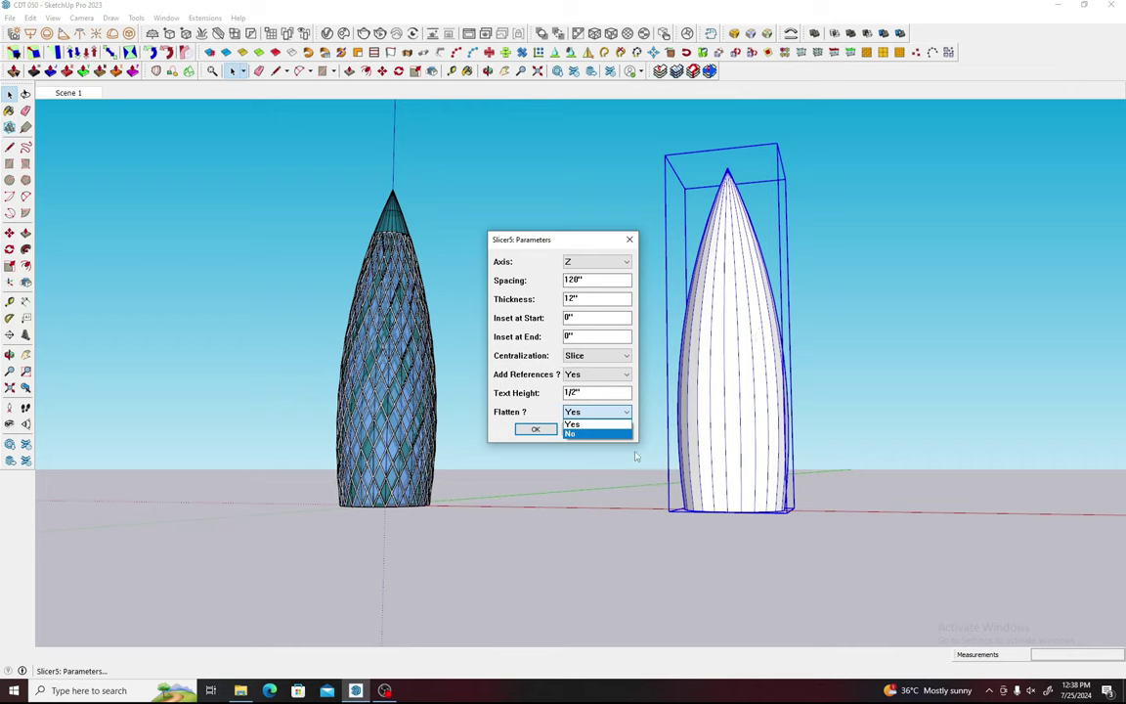
left_click(571, 434)
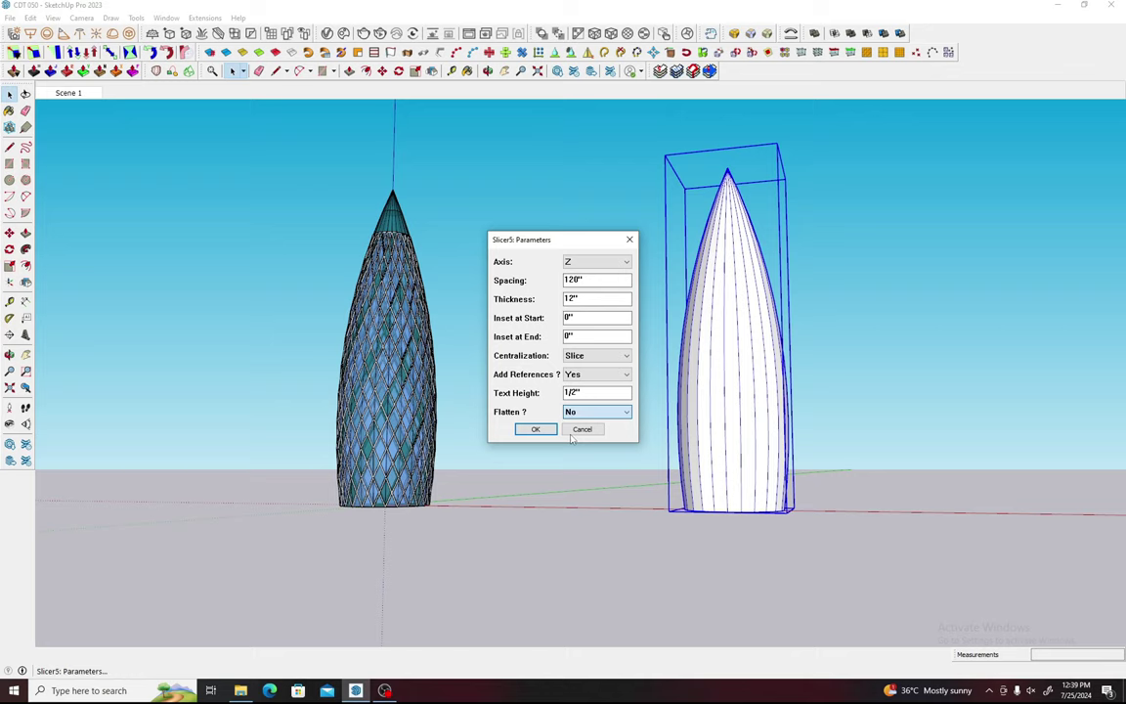
left_click(534, 429)
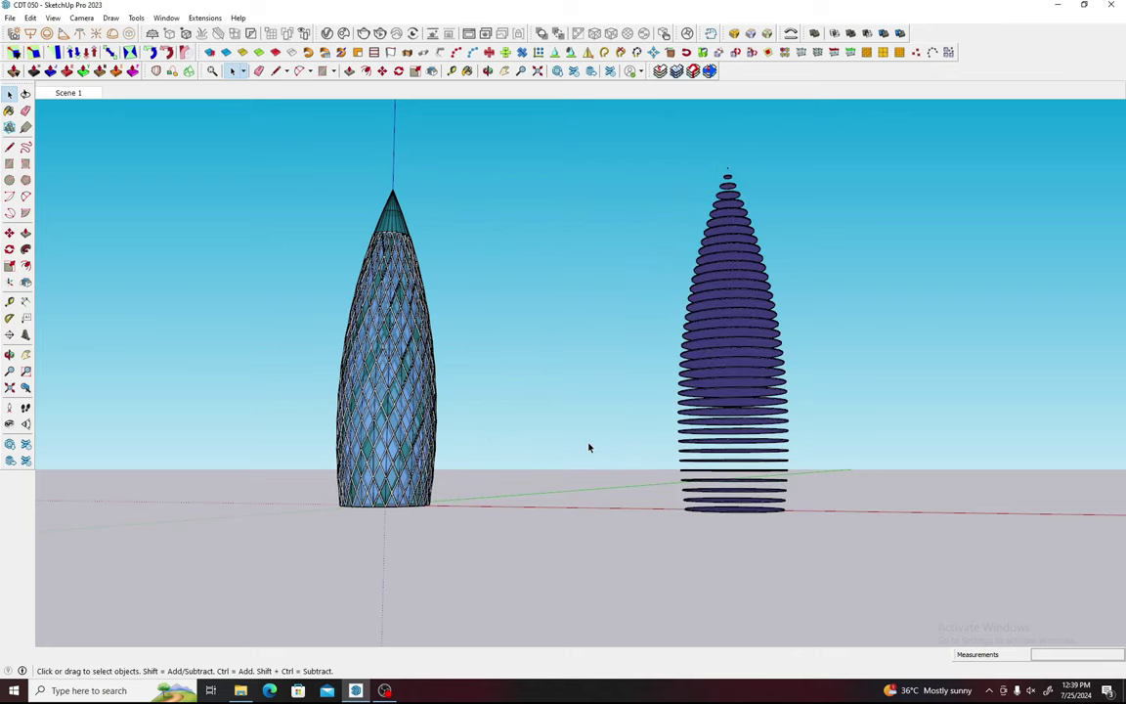
Step: Inside the slices group, delete the smallest slabs at the top, then exit the group
middle_click_drag(739, 380, 749, 423)
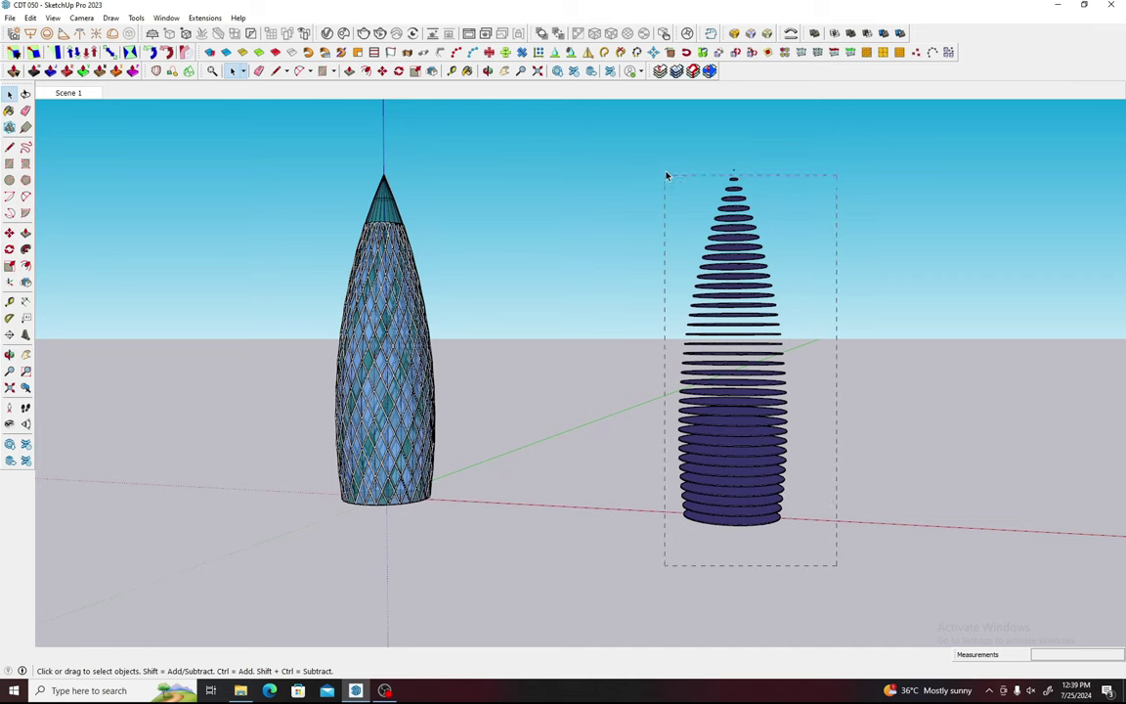
left_click_drag(666, 176, 665, 175)
scroll(743, 215, "up", 3)
left_click(748, 156)
scroll(749, 195, "up", 3)
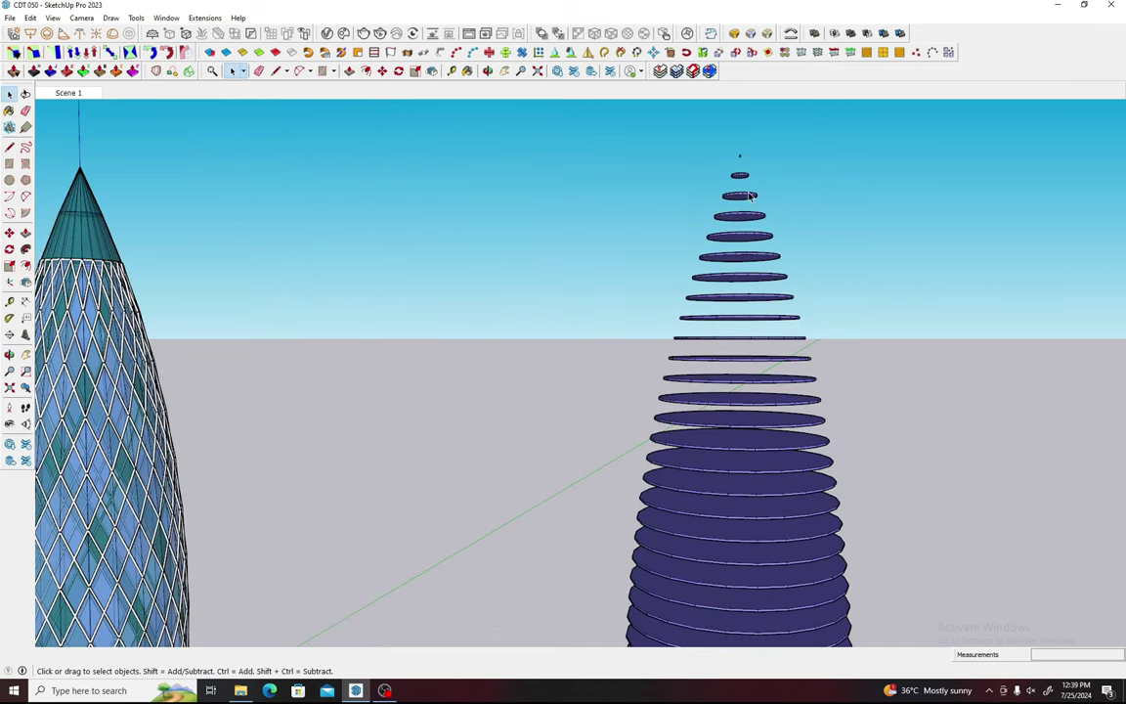
left_click(728, 174)
double_click(740, 196)
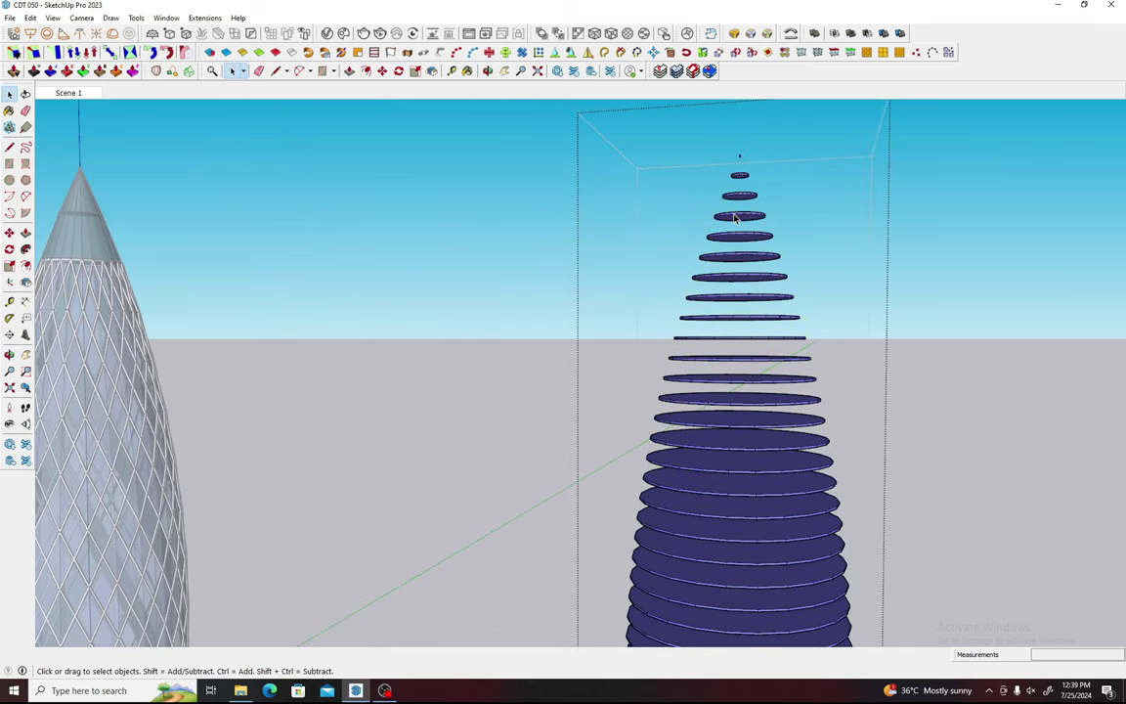
mouse_move(693, 124)
left_mouse_down()
mouse_move(713, 138)
mouse_move(656, 151)
left_mouse_up()
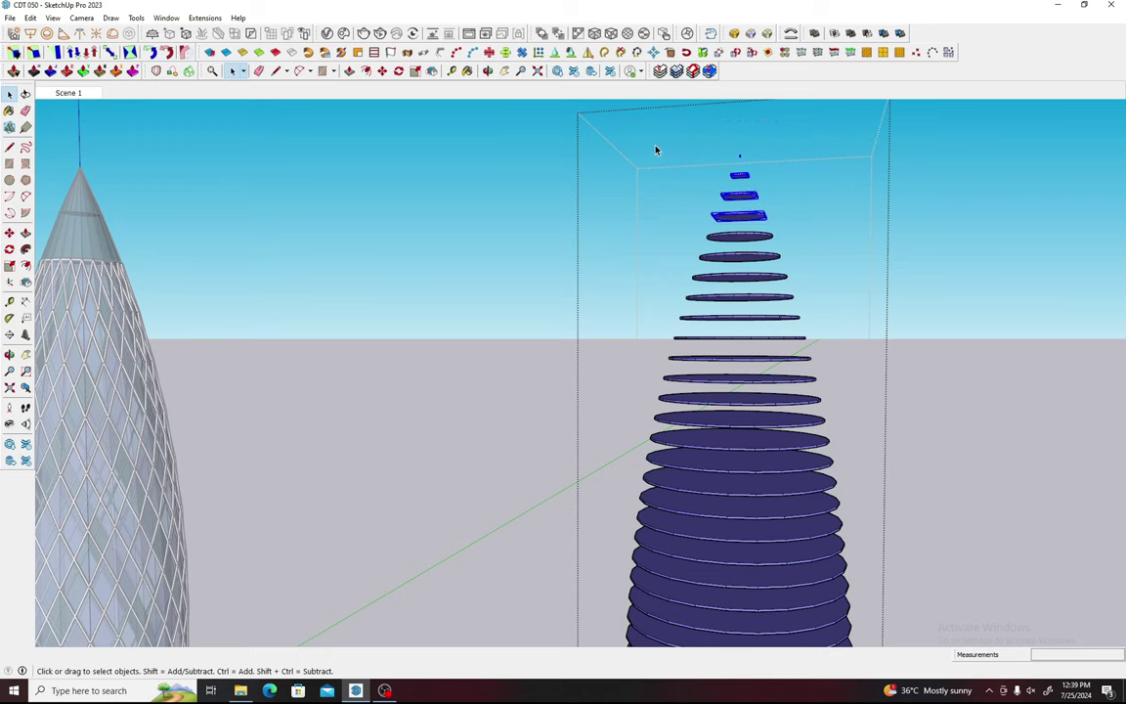
key("Delete")
scroll(805, 272, "down", 3)
key("Escape")
Step: Move the slab group by its base centre onto the glass tower's base
left_click(779, 414)
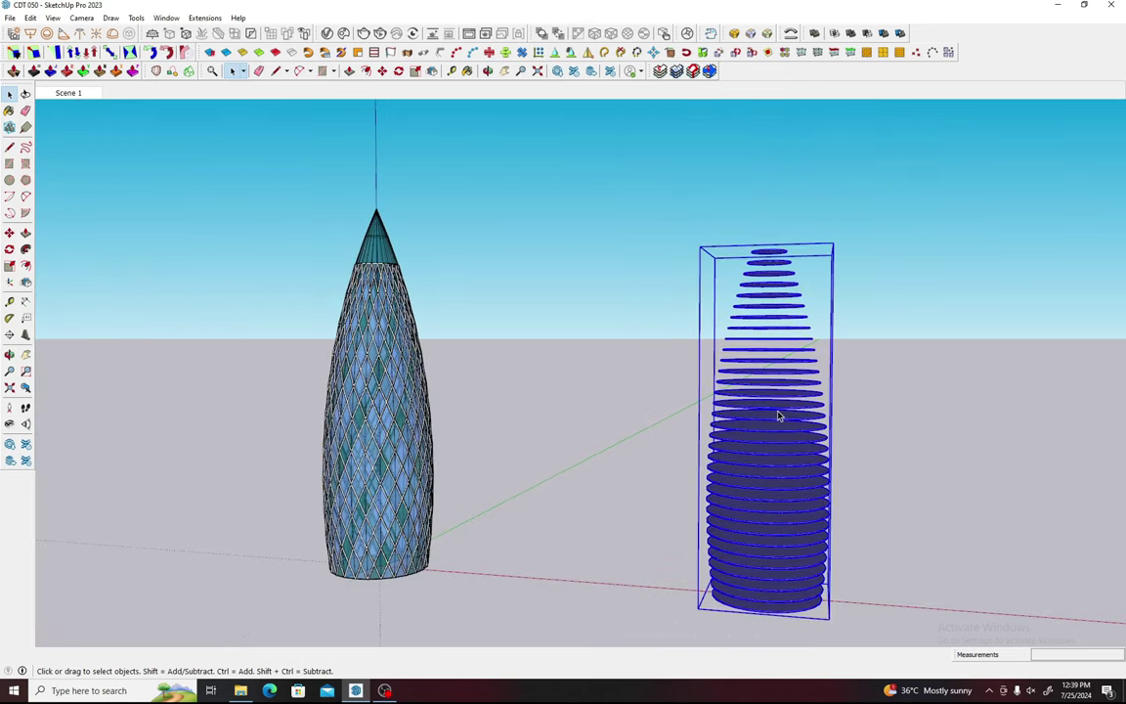
key("m")
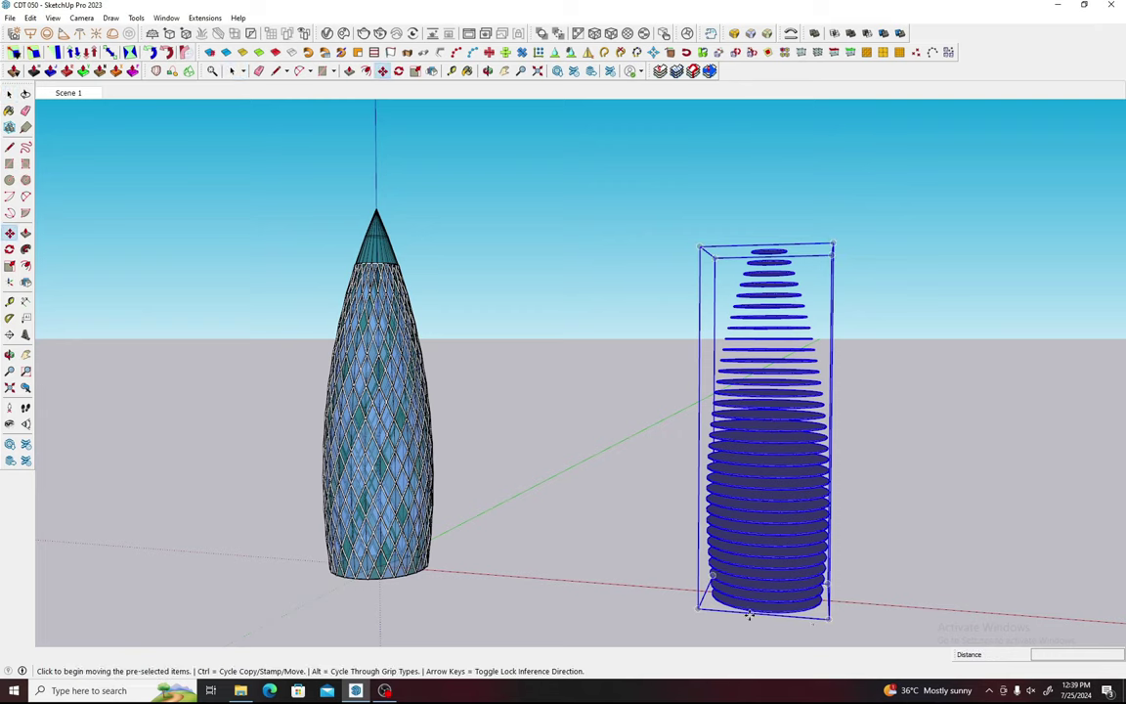
left_click(698, 607)
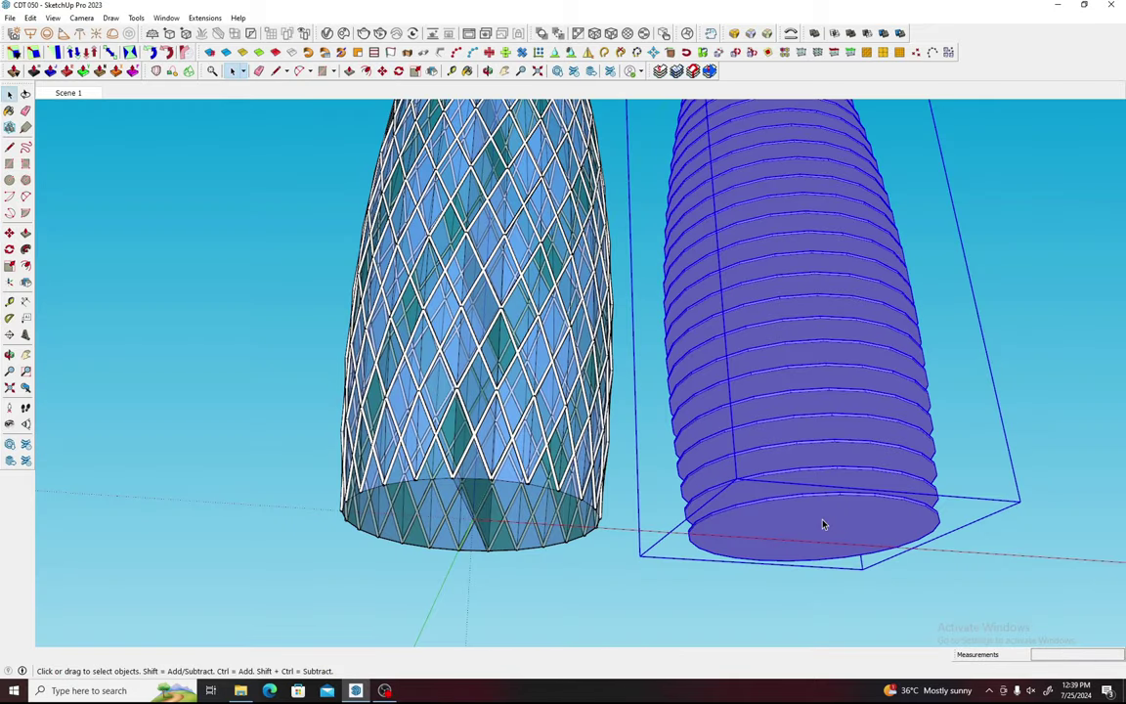
key("m")
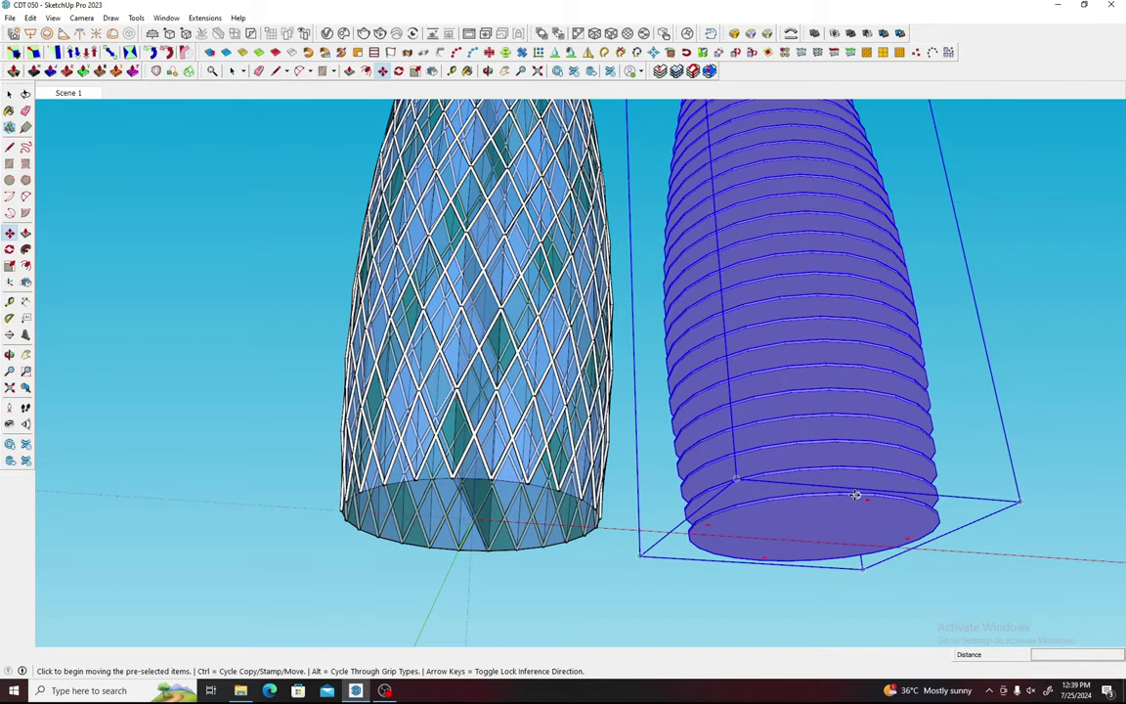
left_click(794, 533)
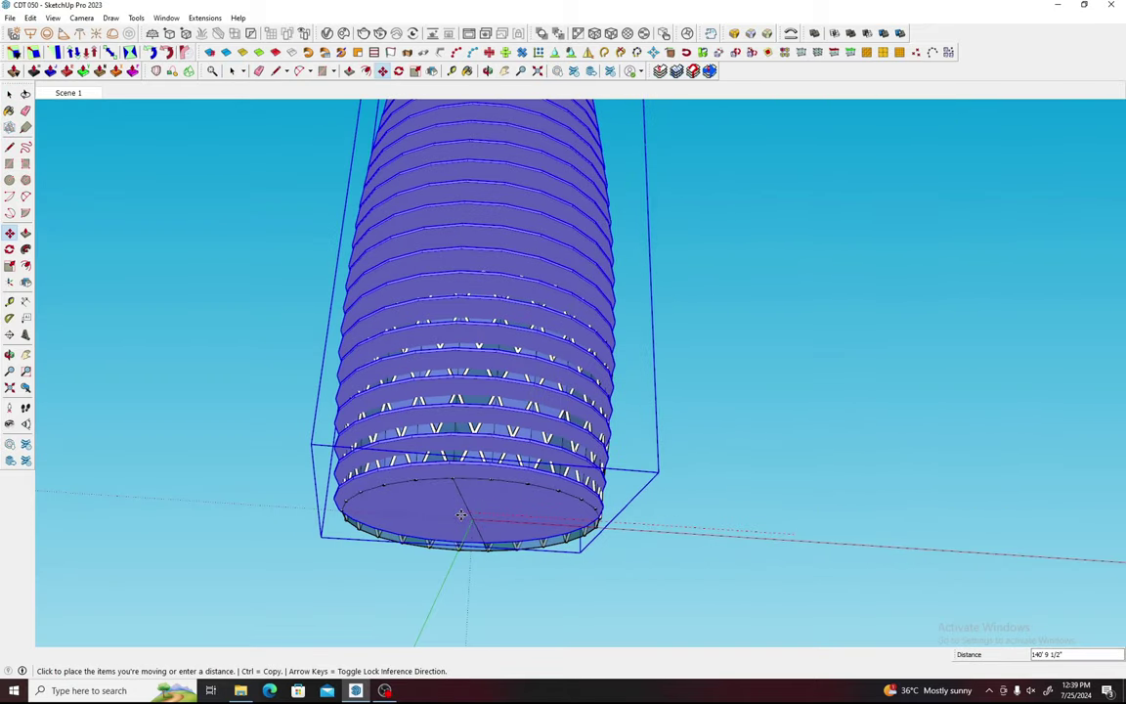
scroll(490, 521, "up", 2)
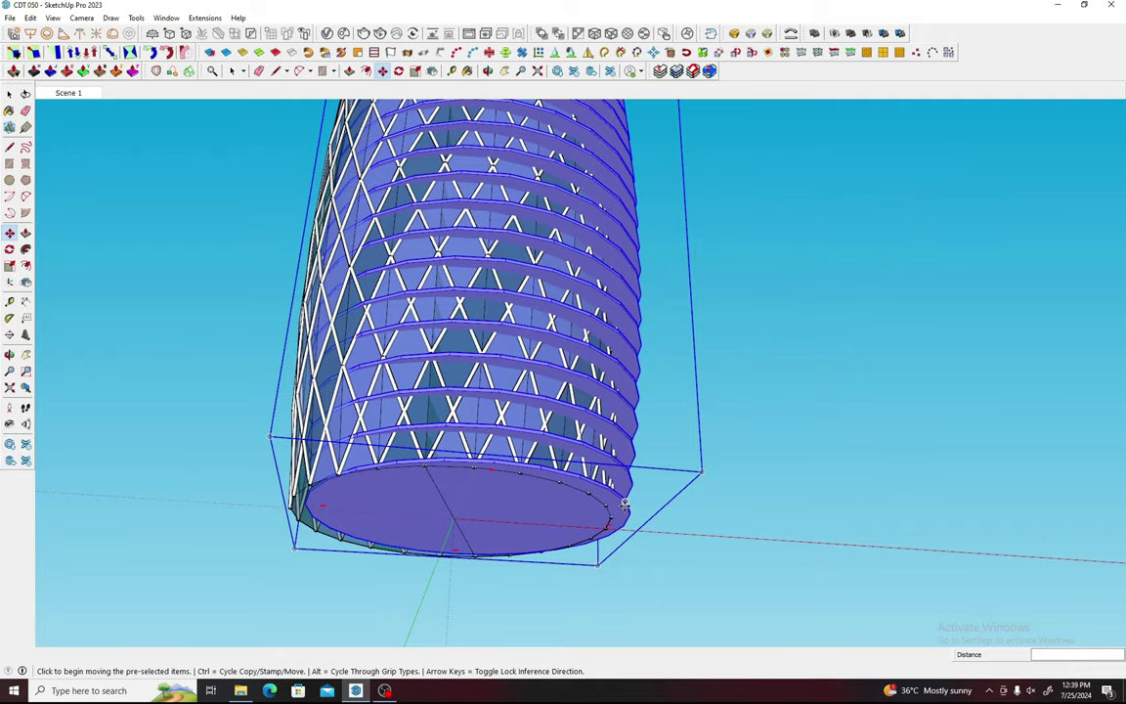
scroll(616, 504, "up", 2)
left_click(617, 503)
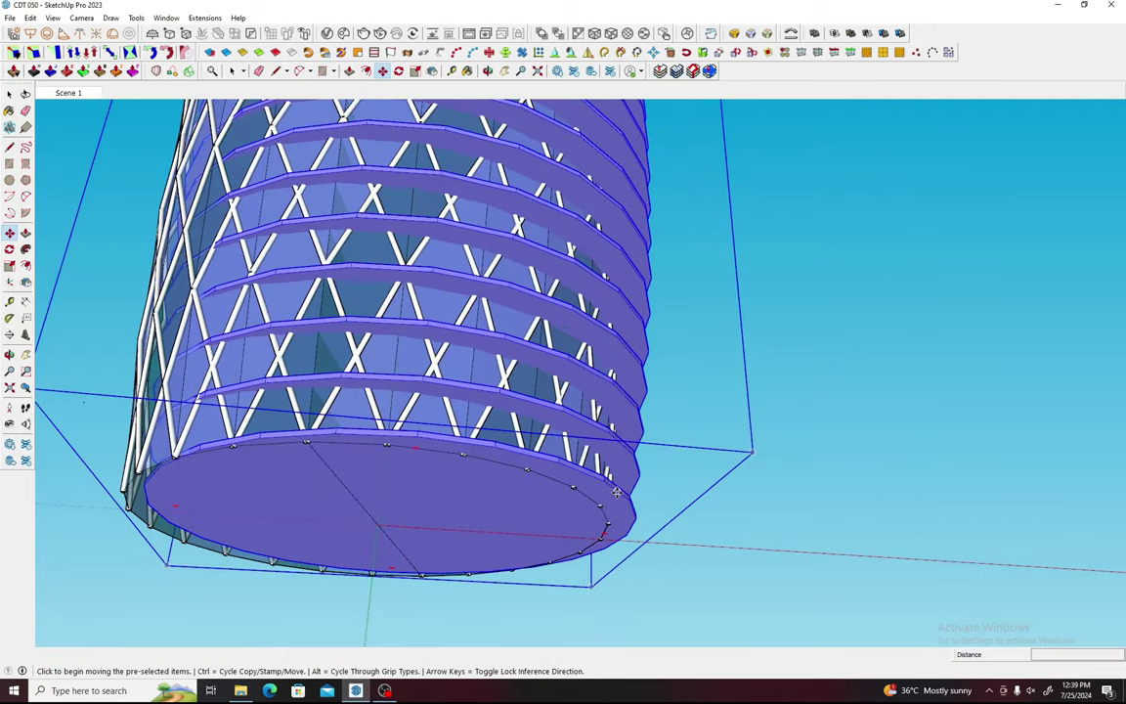
Step: Nudge the slabs to sit centred inside the tower, then orbit to a level upright view
left_click(617, 492)
scroll(617, 492, "down", 3)
left_click(593, 496)
scroll(425, 582, "down", 3)
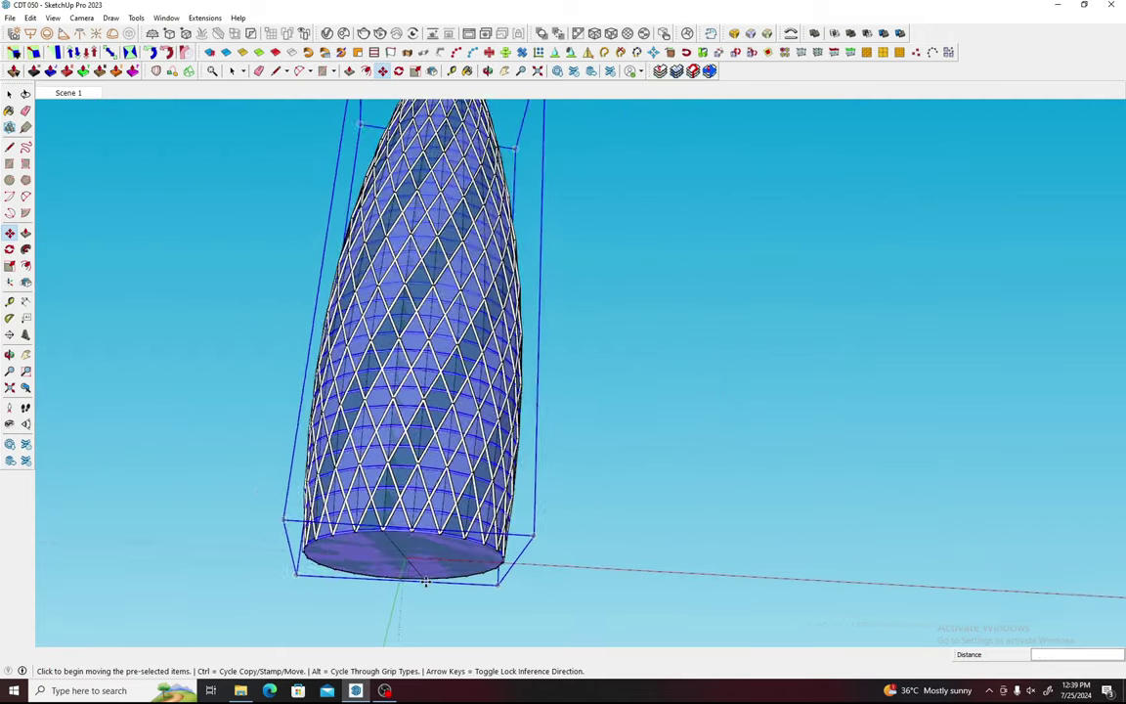
middle_click_drag(425, 582, 435, 548)
mouse_move(453, 430)
middle_mouse_down()
mouse_move(566, 428)
mouse_move(259, 430)
mouse_move(547, 455)
middle_mouse_up()
scroll(525, 304, "down", 2)
key("space")
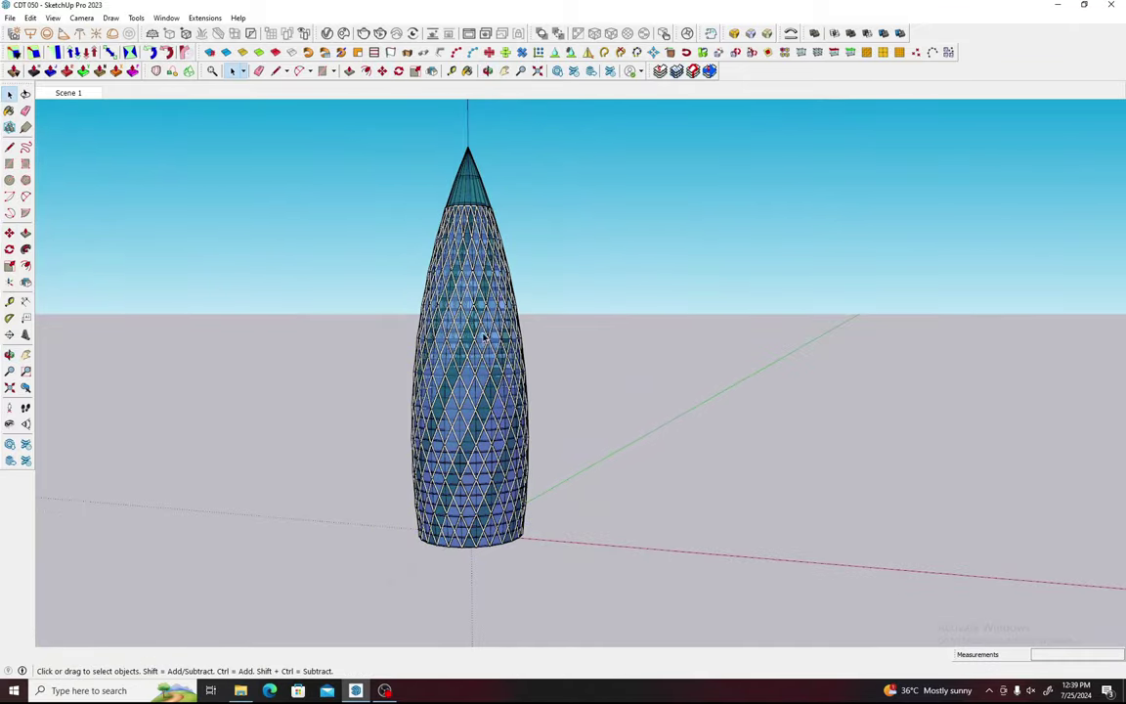
scroll(484, 338, "up", 2)
mouse_move(485, 338)
middle_mouse_down()
mouse_move(531, 398)
mouse_move(556, 356)
middle_mouse_up()
scroll(509, 371, "down", 1)
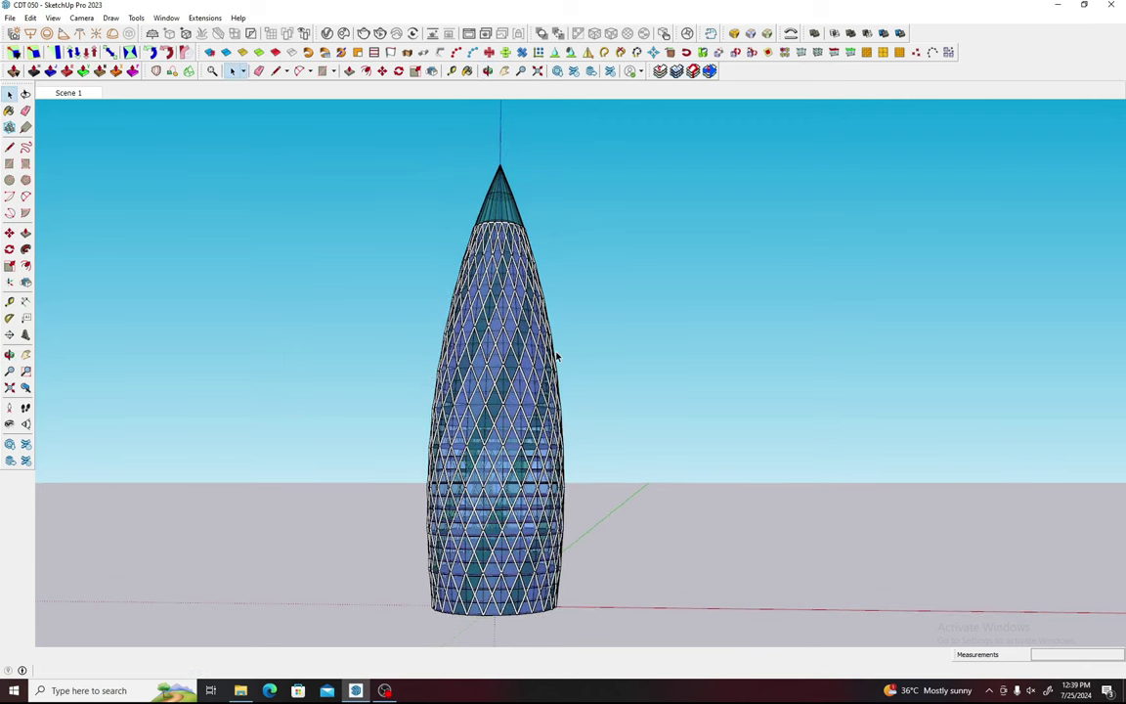